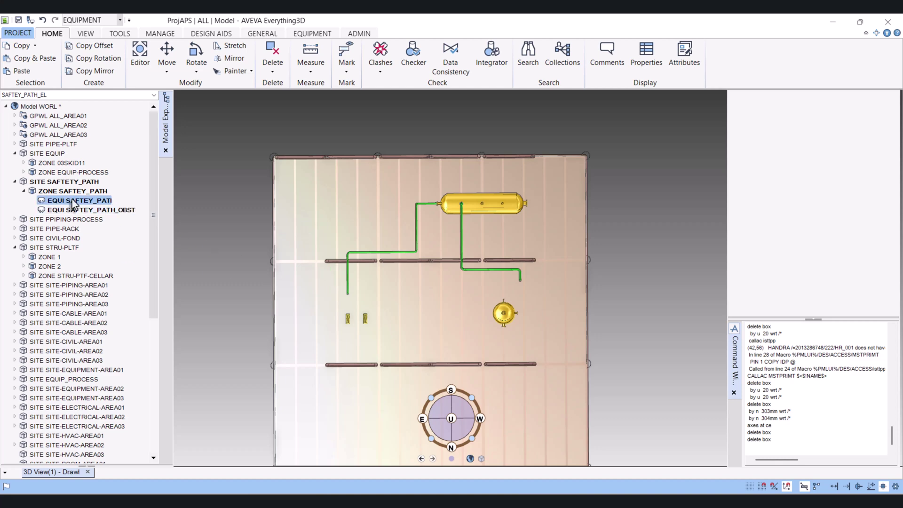
Make EQUI SAFTEY_PATH_EL the current element and bring up the EQUIPMENT tools
left_click(53, 182)
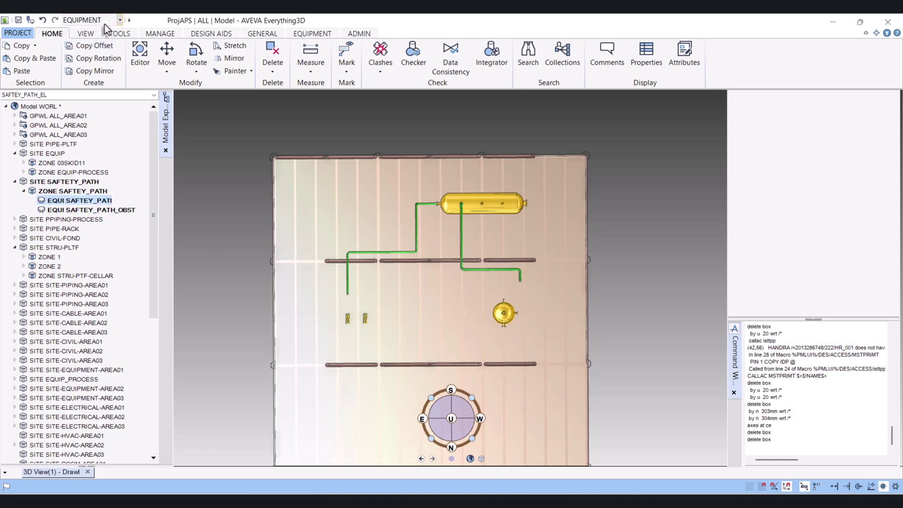
left_click(117, 23)
left_click(76, 35)
Start a Box primitive in the safety path equipment, viewing the railing post obliquely
left_click(309, 34)
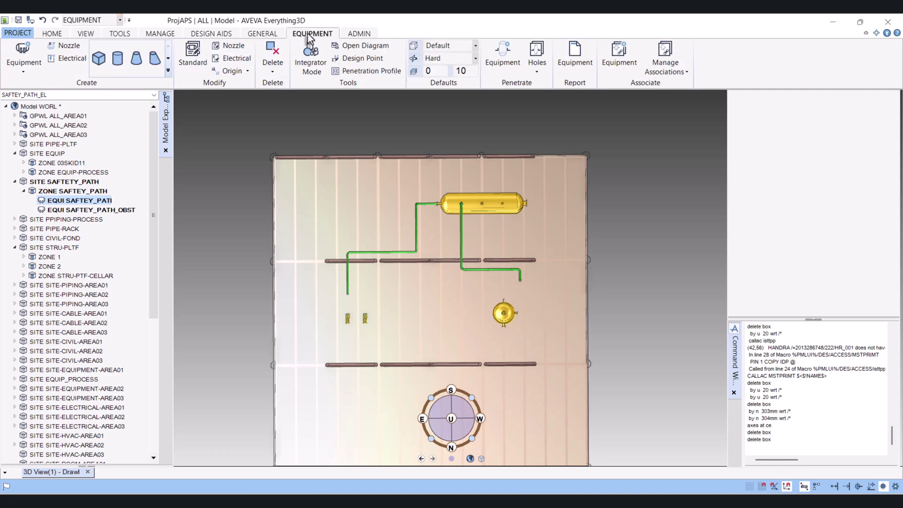
left_click(103, 63)
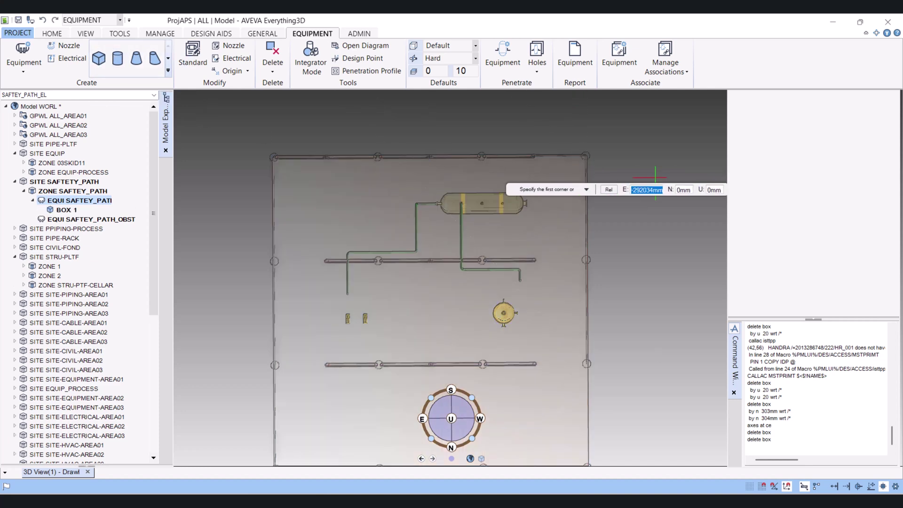
scroll(638, 166, "up", 1)
mouse_move(638, 165)
middle_mouse_down()
mouse_move(686, 302)
mouse_move(505, 257)
mouse_move(443, 205)
middle_mouse_up()
scroll(443, 205, "up", 1)
scroll(443, 206, "up", 2)
scroll(444, 205, "up", 2)
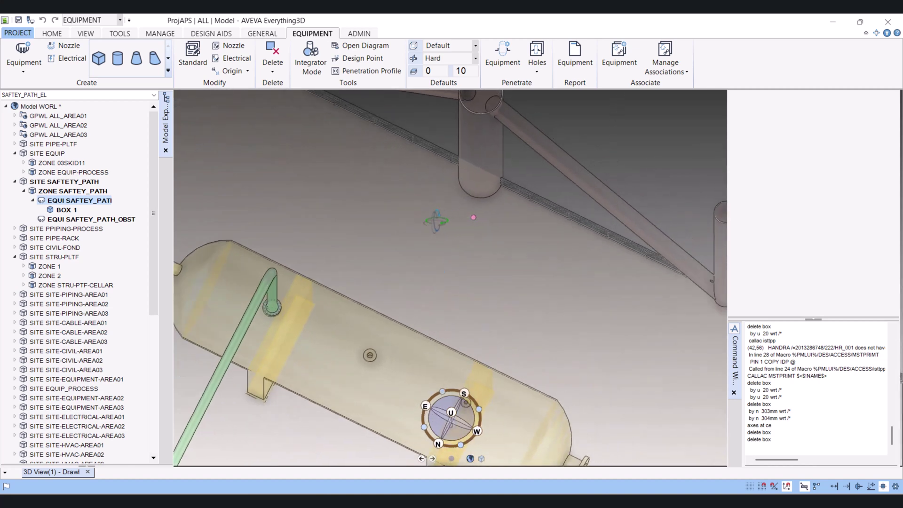
scroll(446, 204, "up", 2)
scroll(445, 205, "up", 2)
scroll(451, 205, "up", 2)
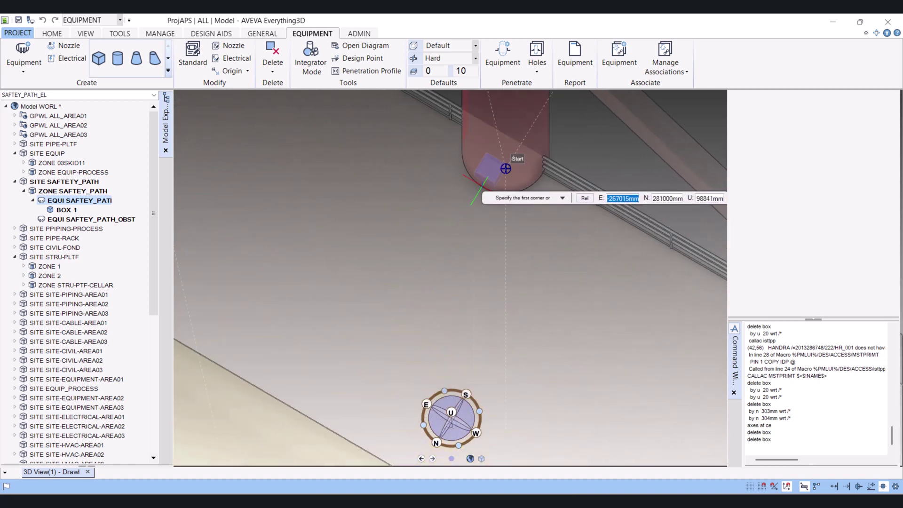
scroll(482, 206, "down", 1)
scroll(482, 205, "down", 2)
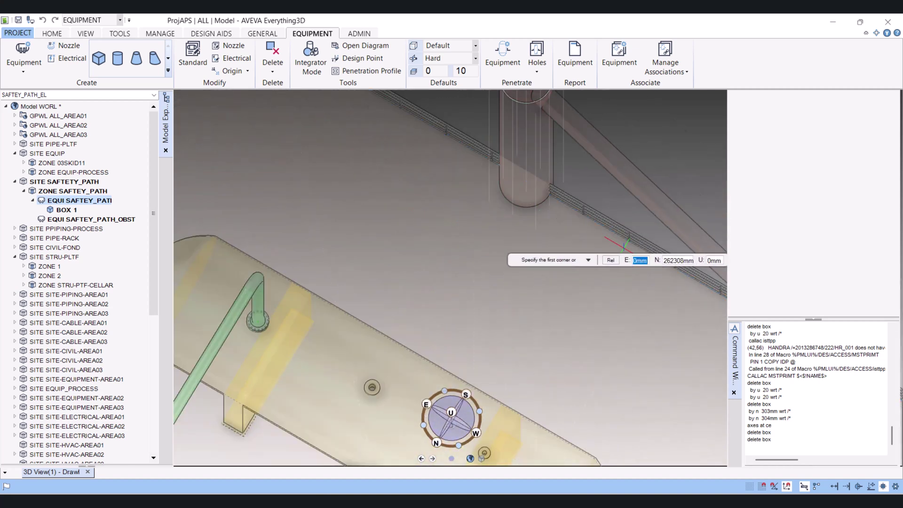
scroll(654, 261, "up", 2)
scroll(639, 243, "up", 2)
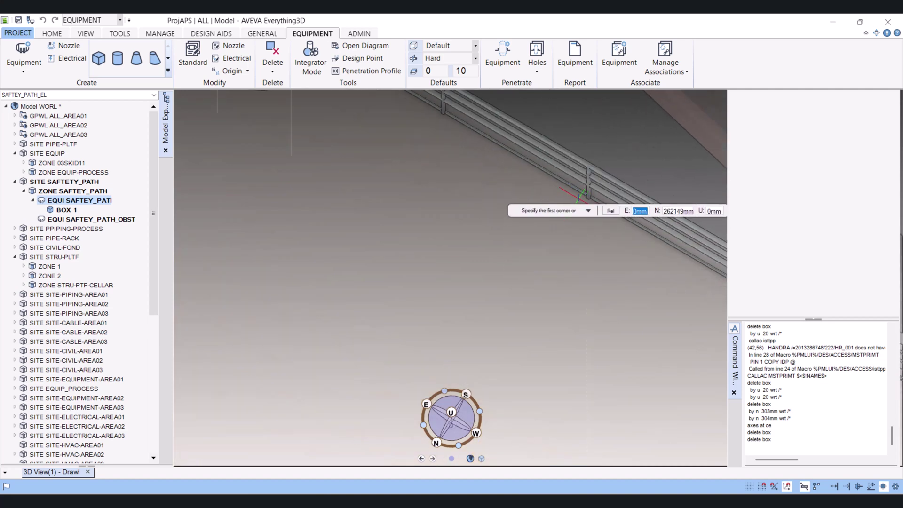
scroll(564, 198, "up", 2)
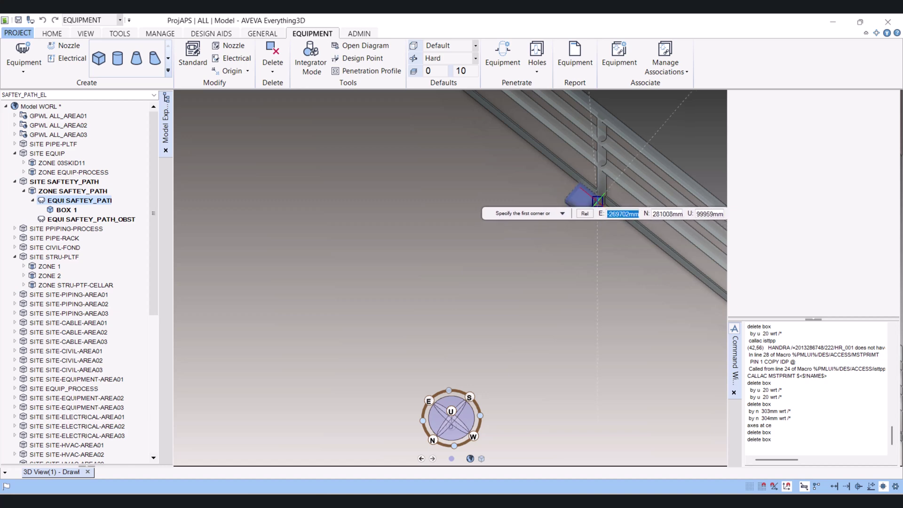
Fix the box corner at the railing post and size it 5000 × 1200 mm, 20 mm thick
left_click(599, 205)
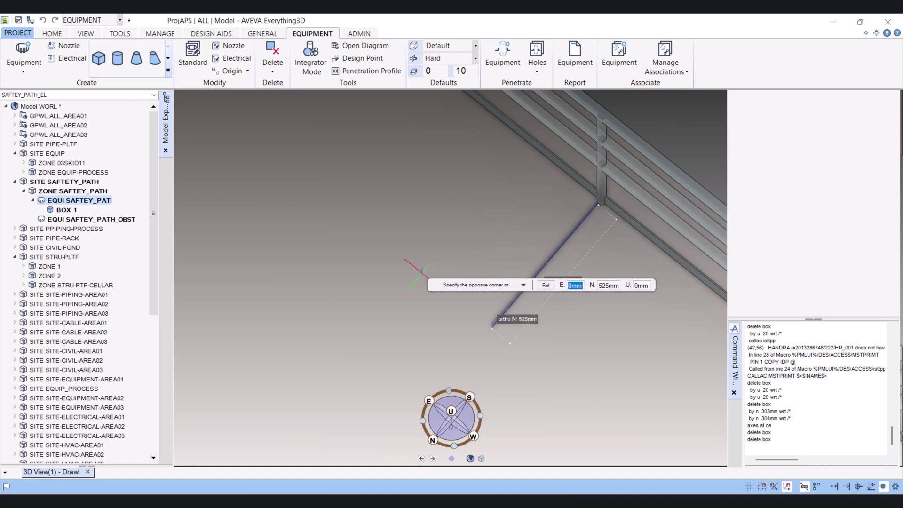
type("5000")
key("Tab")
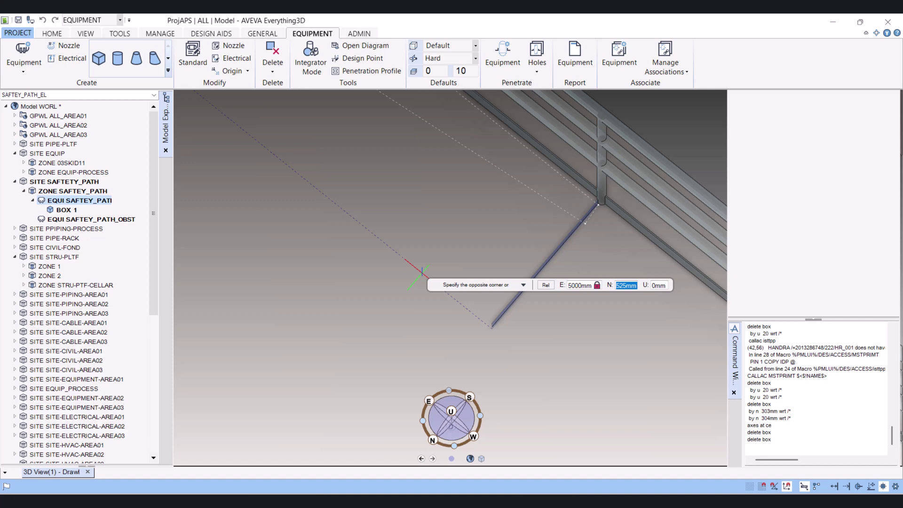
type("1200")
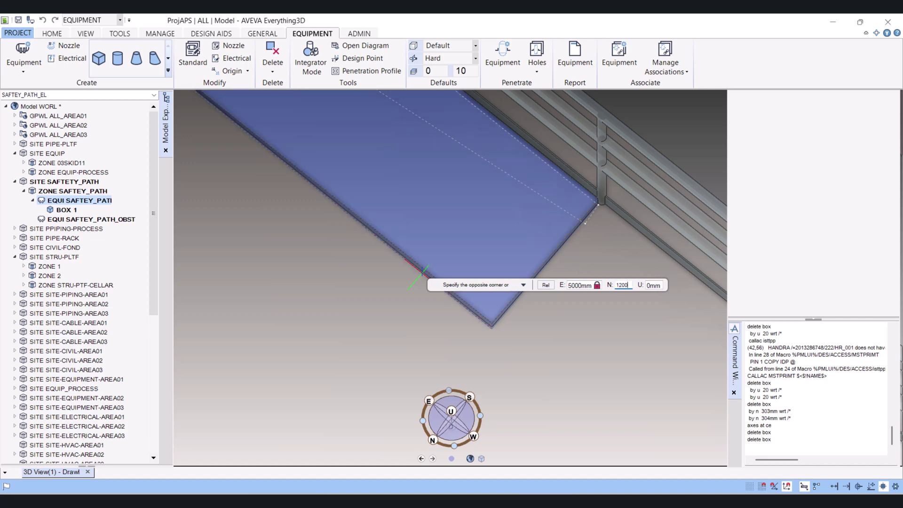
key("Tab")
type("20")
key("Tab")
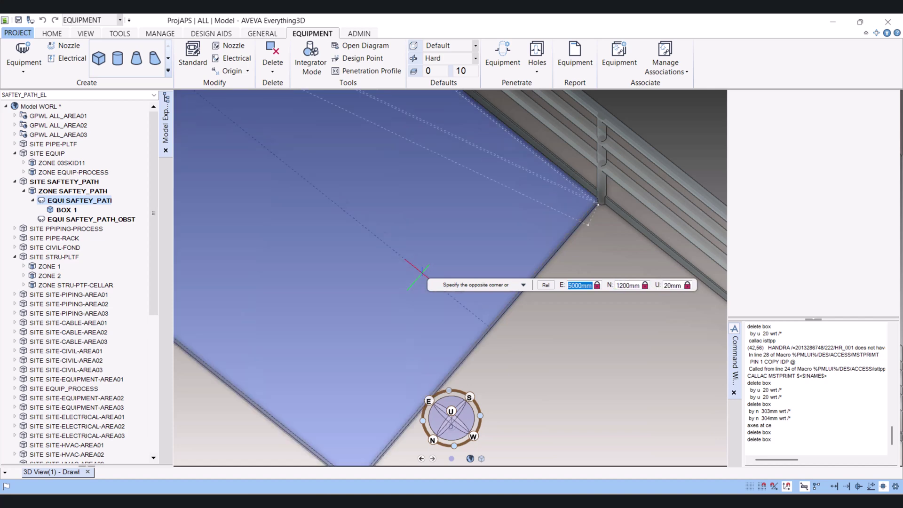
key("Return")
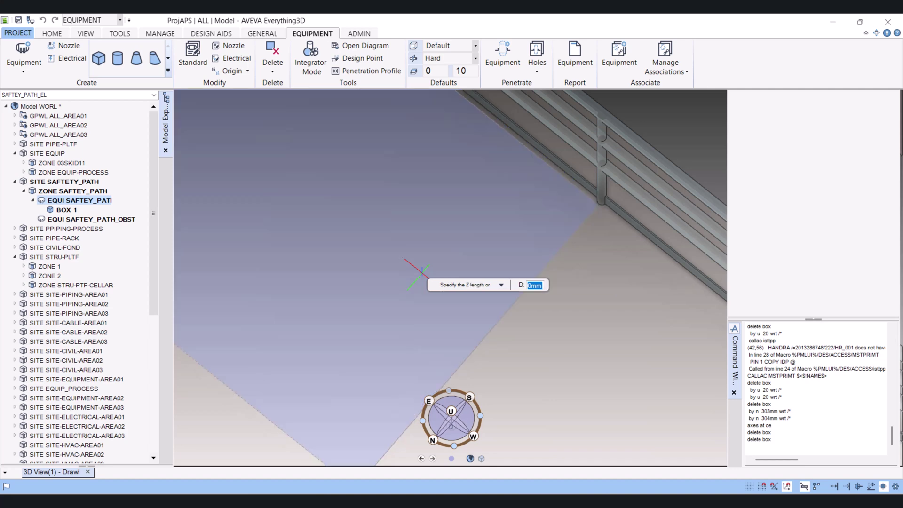
key("Return")
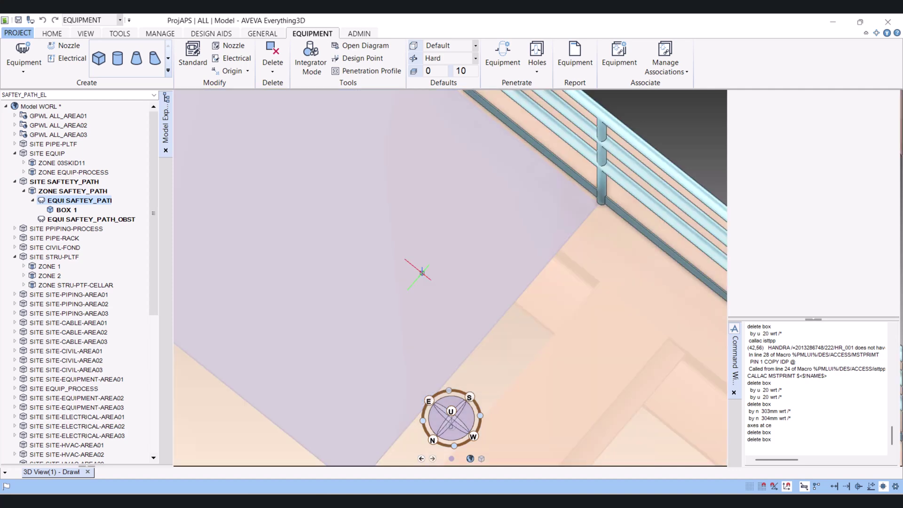
scroll(422, 272, "down", 5)
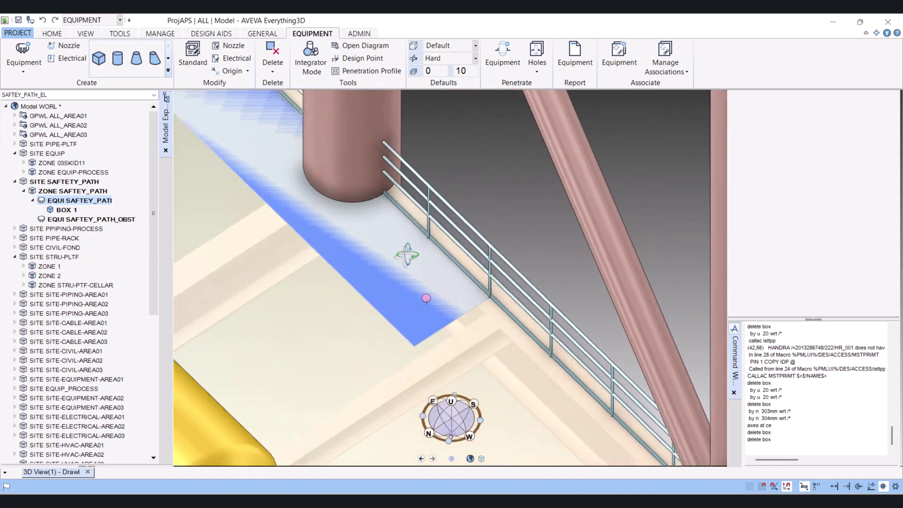
Select BOX 1 and raise it 20 mm with 'by u 20 wrt /*'
left_click(68, 210)
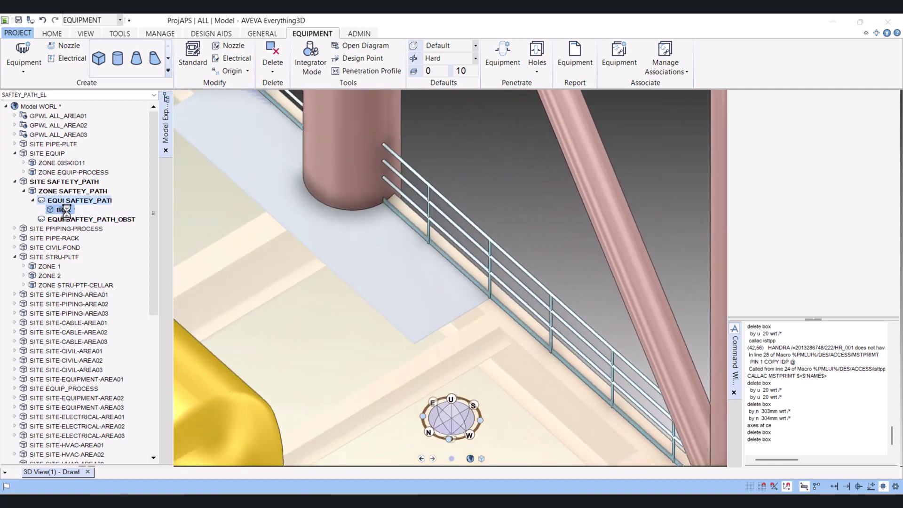
left_click(790, 393)
type("by u 20 wrt /*")
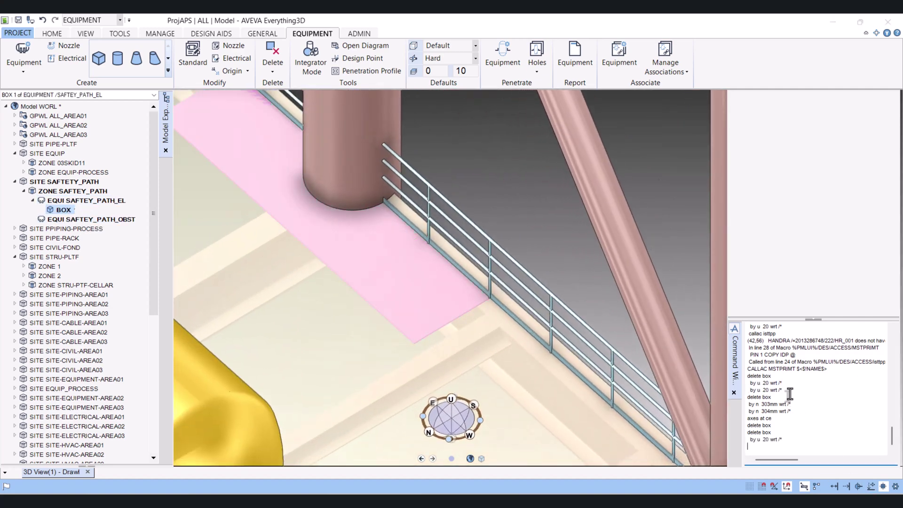
key("Return")
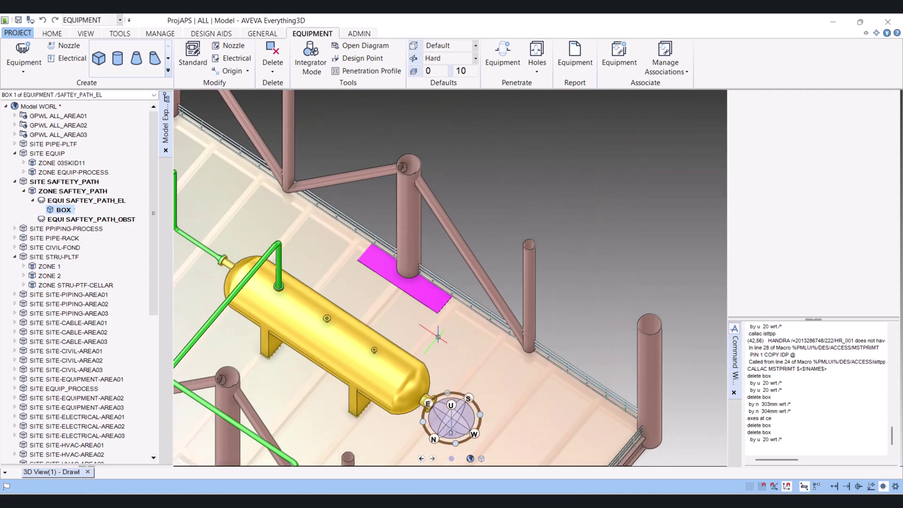
scroll(340, 296, "up", 2)
scroll(340, 295, "up", 3)
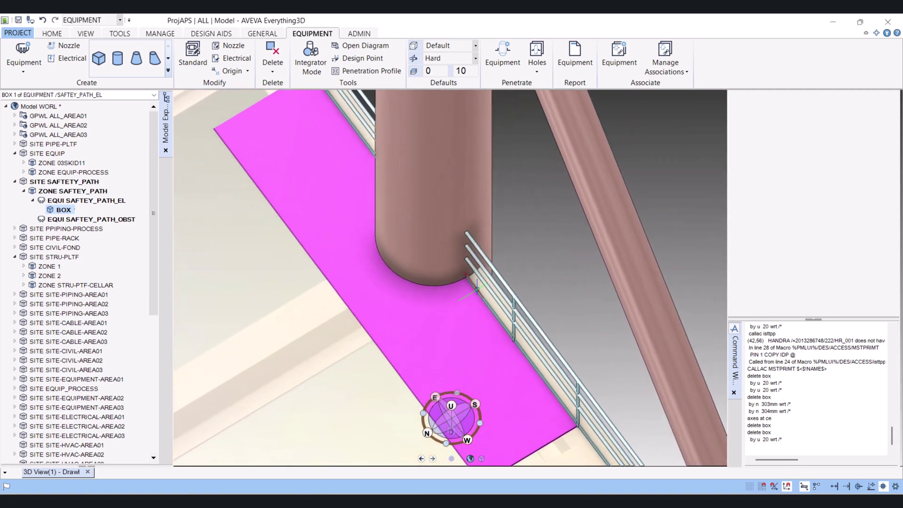
scroll(390, 265, "up", 2)
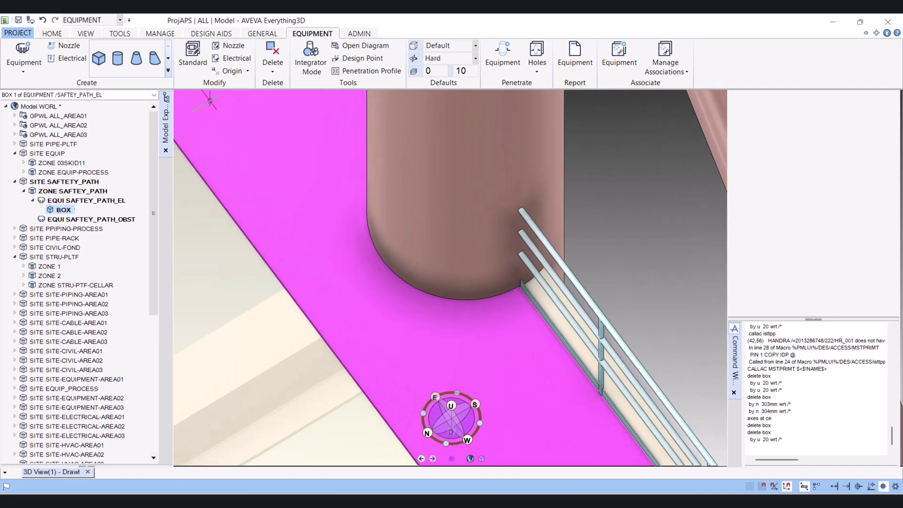
Measure the box face to column edge distance, reading 580.22 mm
left_click(52, 33)
left_click(303, 71)
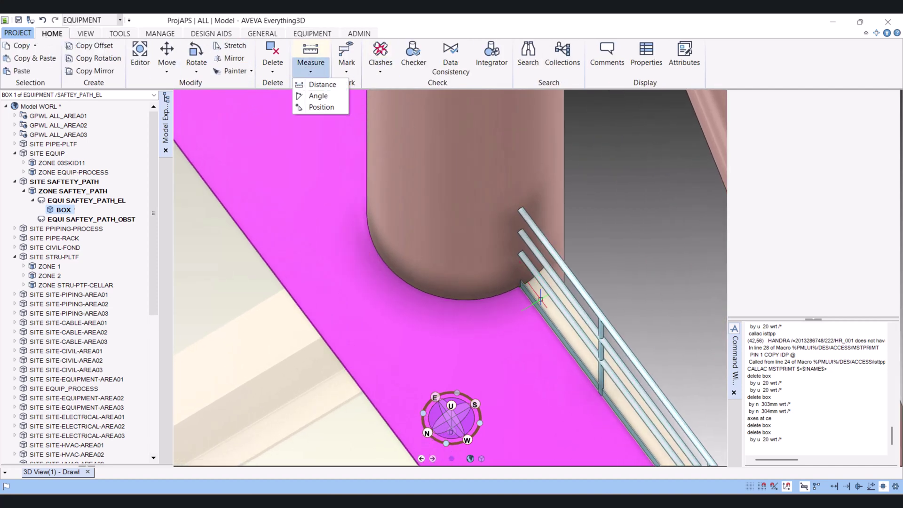
left_click(320, 85)
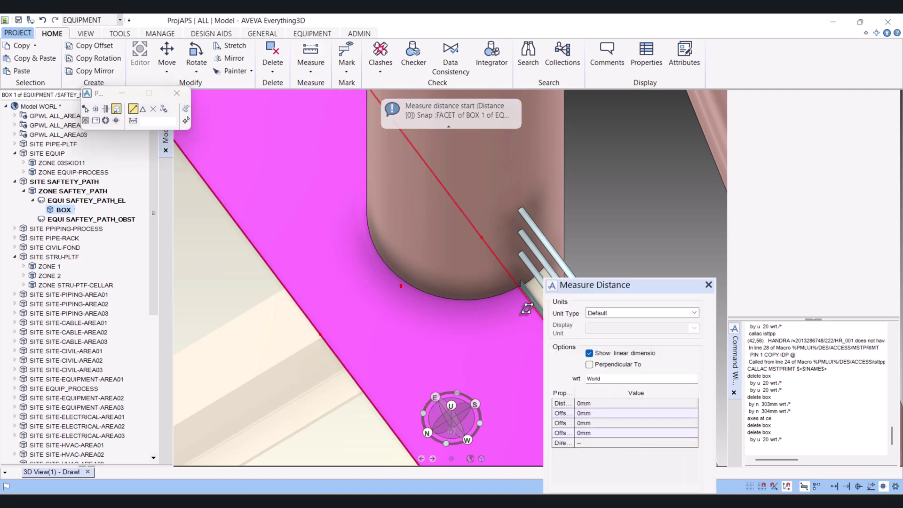
left_click(407, 269)
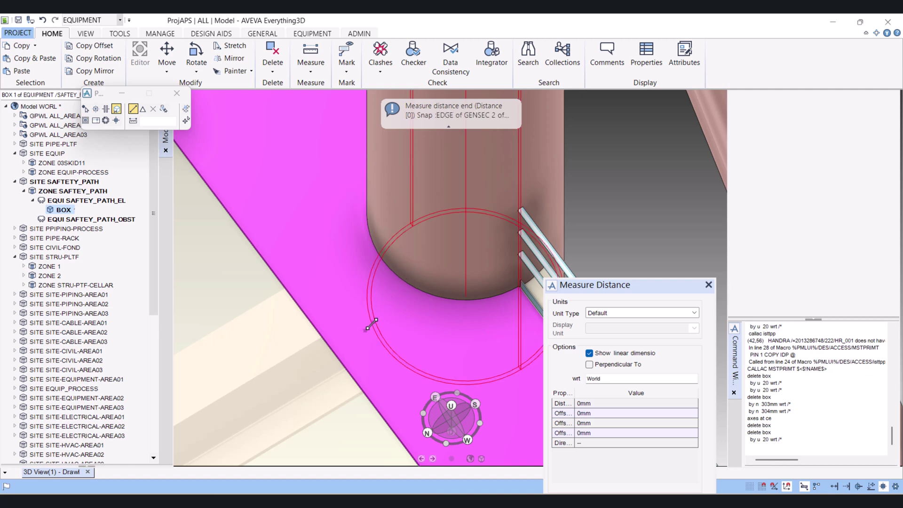
left_click(372, 327)
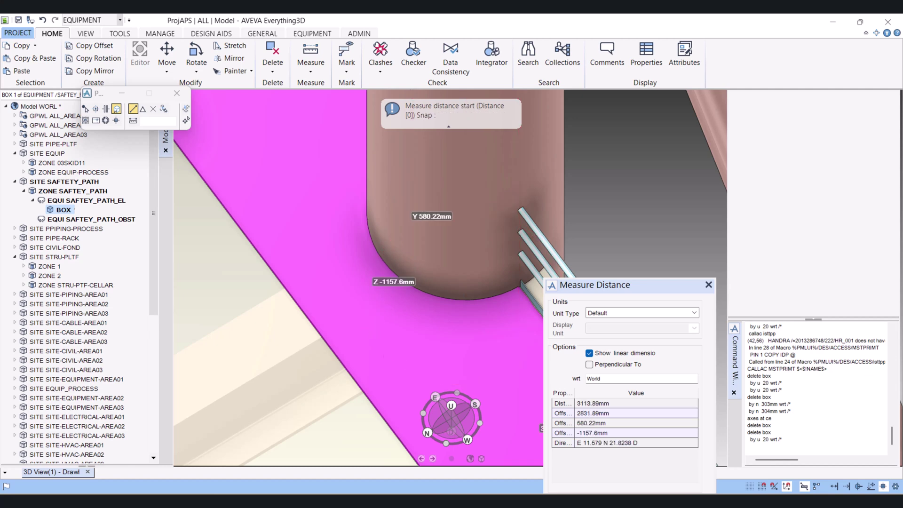
left_click(605, 423)
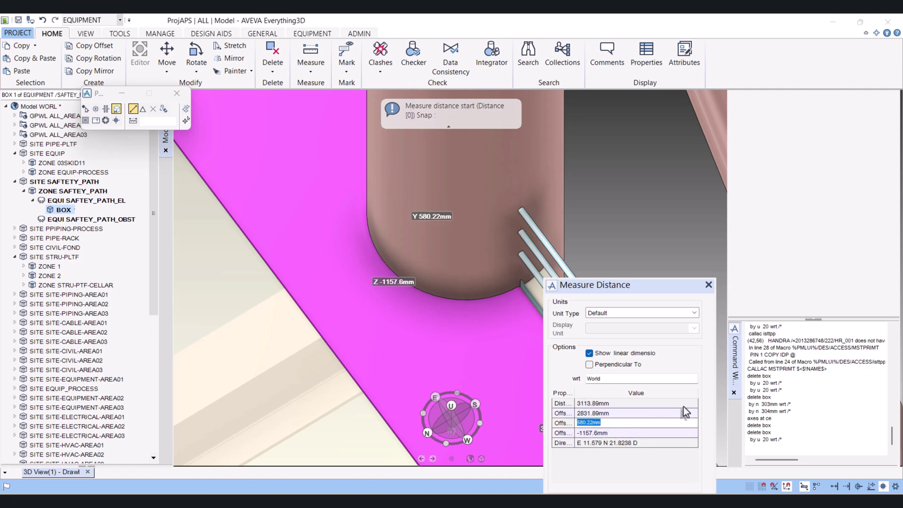
left_click(709, 286)
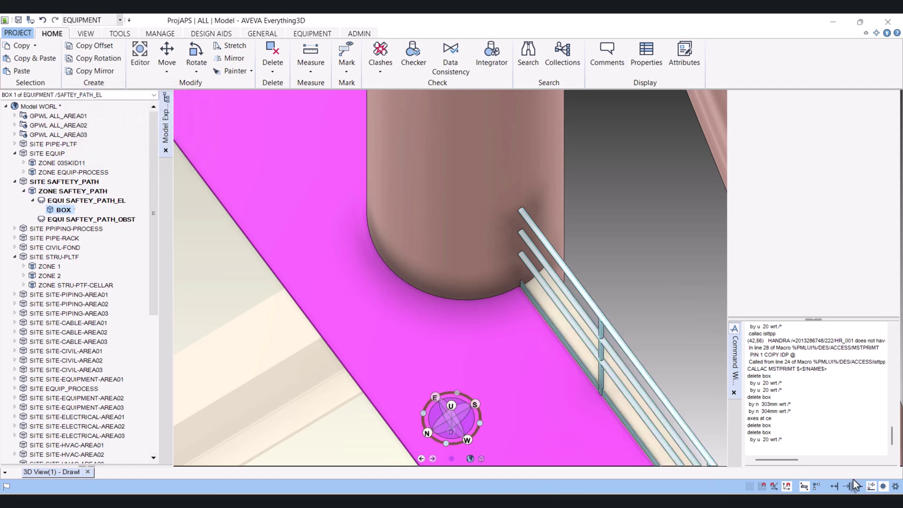
Move the box north with BY N 580.22mm WRT /* and view it beneath the pillar
left_click(776, 451)
type("/*")
key("Return")
scroll(356, 296, "down", 5)
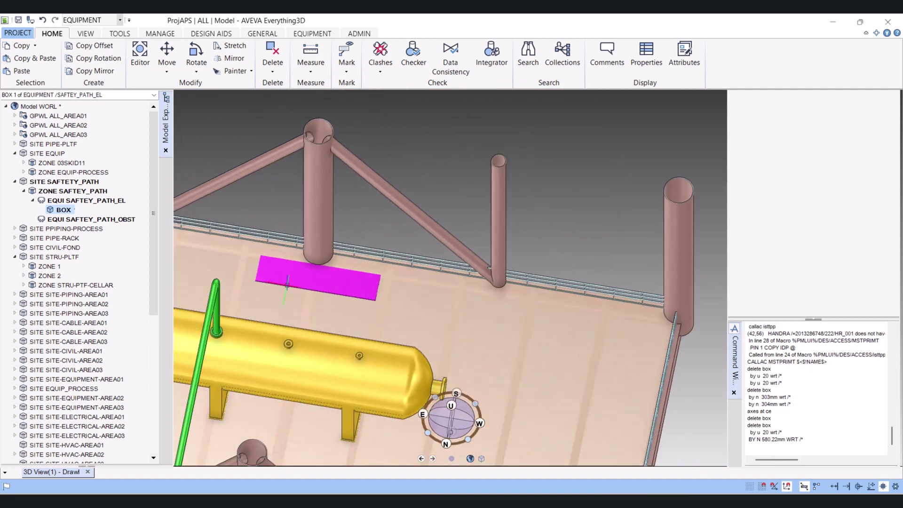
scroll(285, 284, "up", 3)
scroll(229, 250, "up", 2)
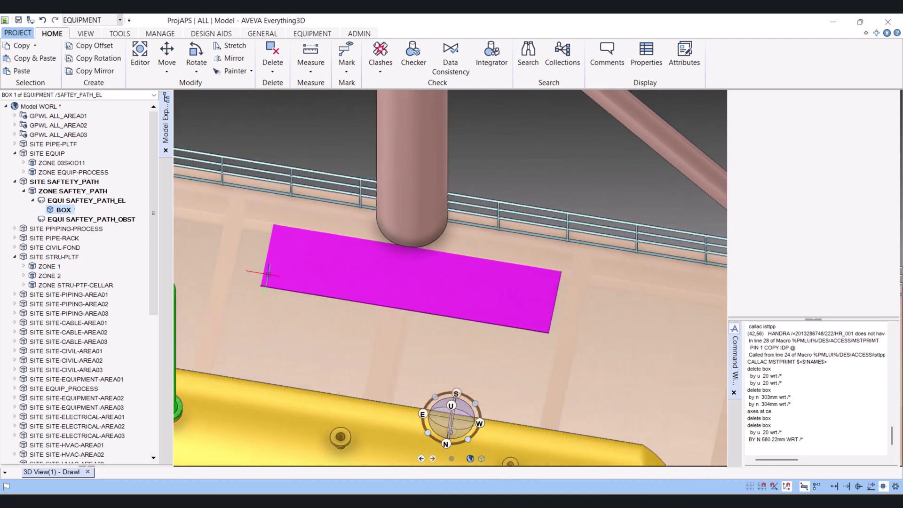
middle_click_drag(348, 298, 357, 294)
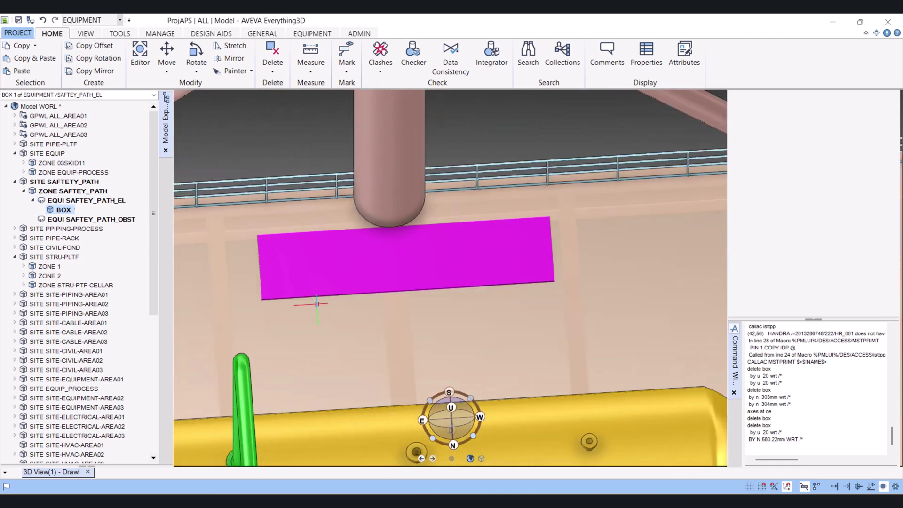
Drag the box's left and right ends out to the end columns, about 44.8 m long
left_click(324, 282)
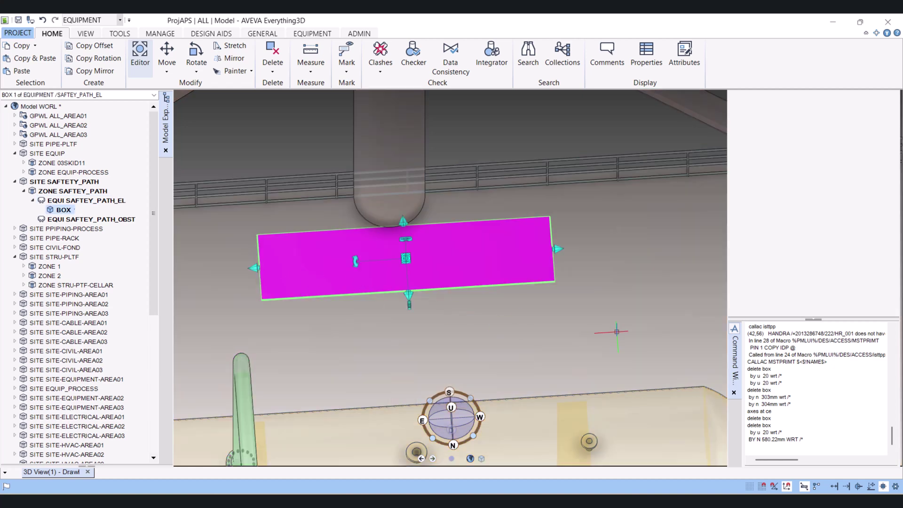
scroll(619, 331, "down", 2)
scroll(617, 331, "down", 1)
scroll(565, 331, "down", 2)
scroll(502, 333, "down", 1)
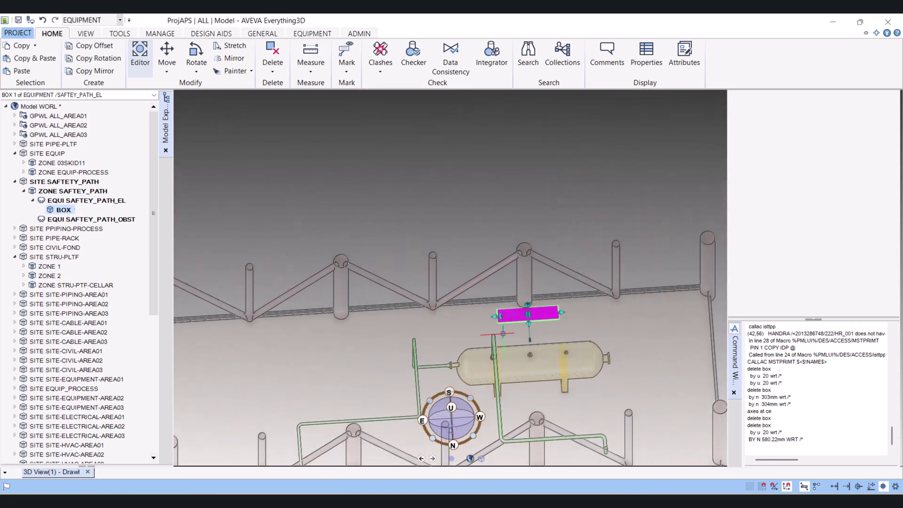
left_click_drag(496, 316, 215, 330)
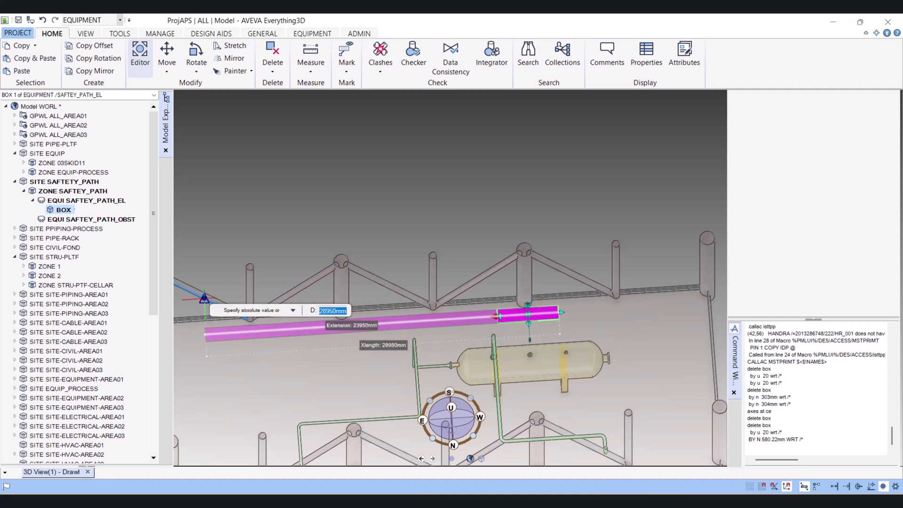
left_click(215, 330)
scroll(301, 365, "down", 1)
scroll(302, 365, "down", 1)
scroll(301, 365, "up", 1)
scroll(300, 349, "up", 2)
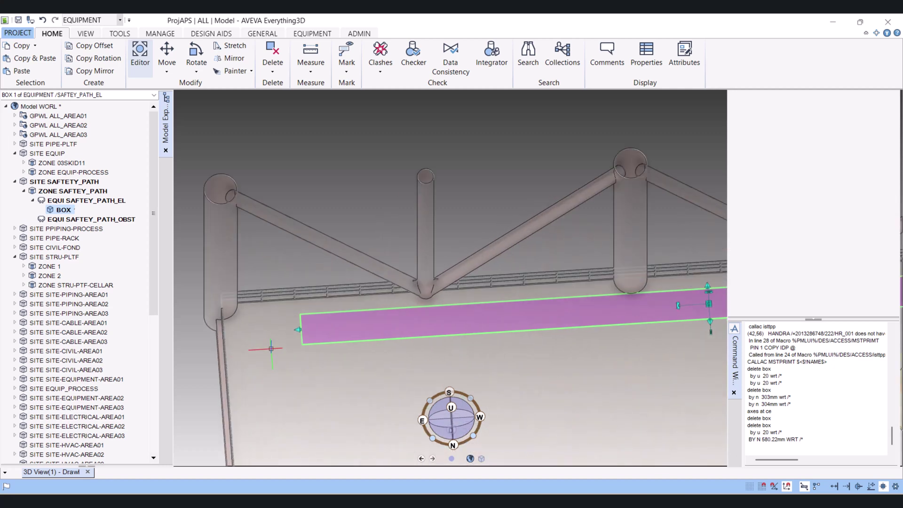
scroll(300, 328, "up", 1)
left_click_drag(300, 328, 219, 330)
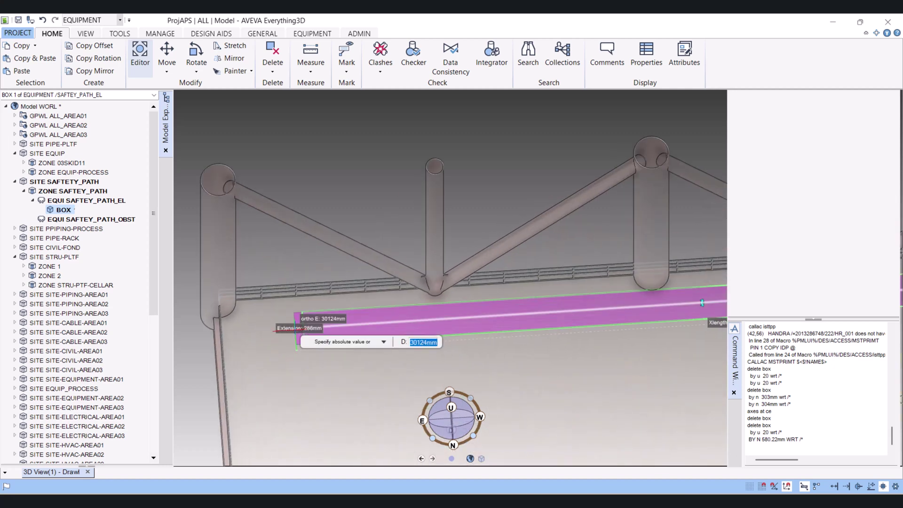
left_click(217, 330)
scroll(369, 363, "down", 2)
scroll(621, 392, "down", 1)
scroll(678, 369, "down", 2)
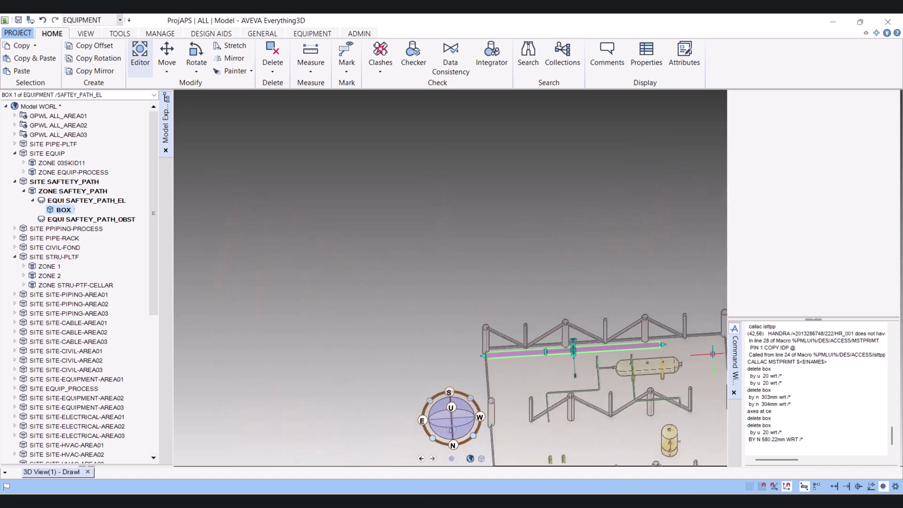
scroll(684, 356, "up", 1)
scroll(684, 356, "up", 1)
scroll(684, 357, "up", 2)
scroll(684, 356, "up", 1)
scroll(423, 317, "down", 1)
scroll(579, 339, "up", 1)
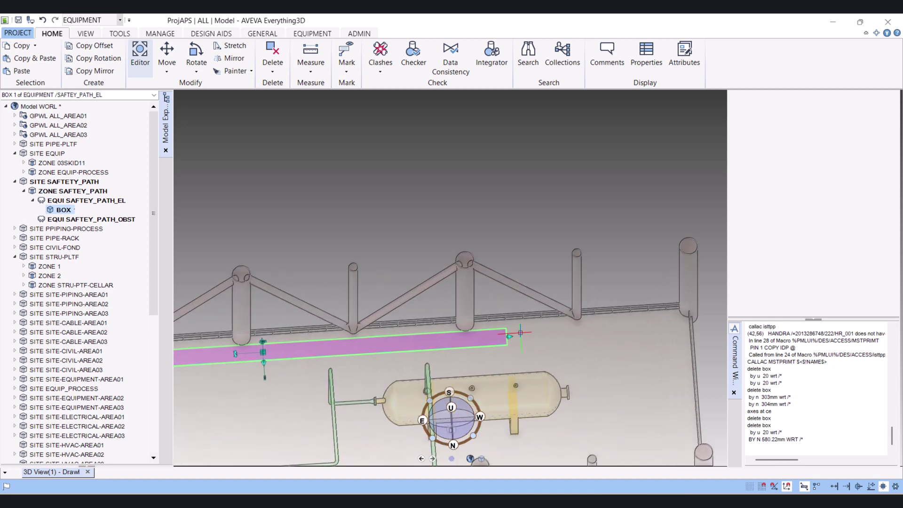
left_click_drag(508, 336, 692, 360)
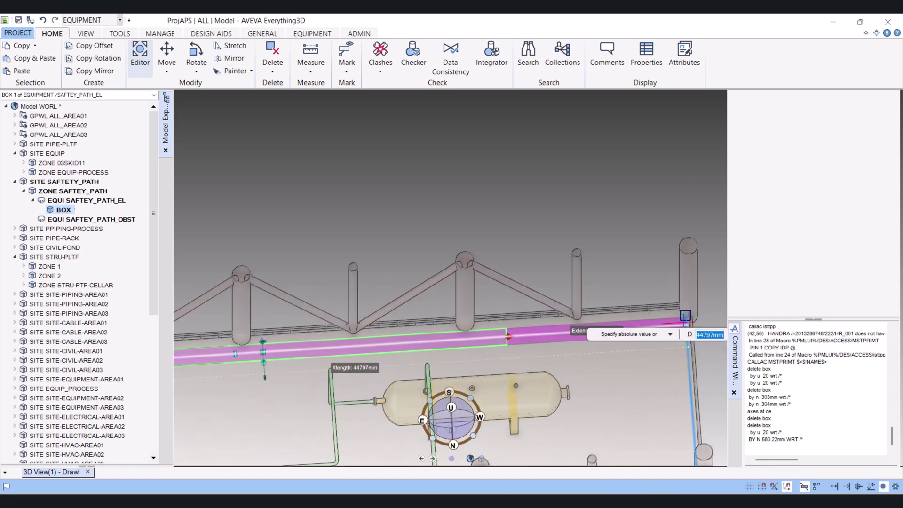
left_click(692, 324)
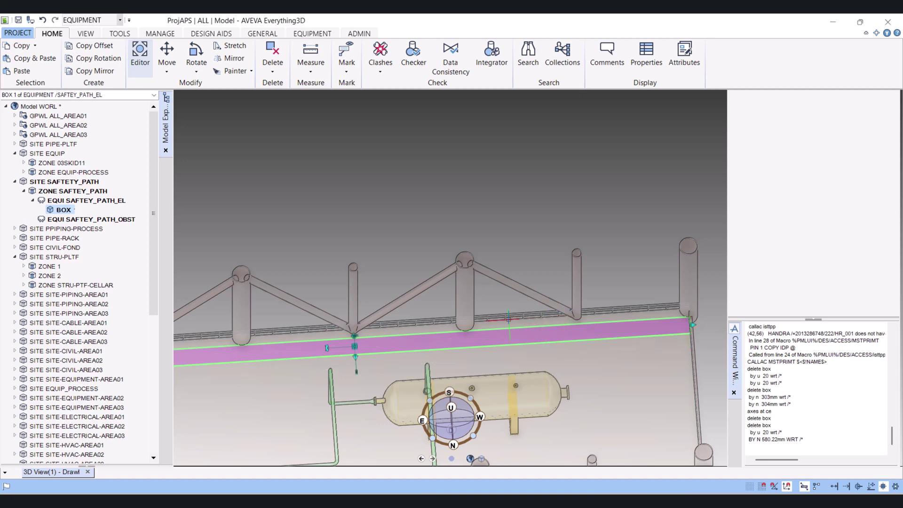
scroll(451, 317, "down", 2)
scroll(452, 318, "down", 2)
Start a second Box primitive with its first corner at the purple strip's left end
mouse_move(452, 318)
middle_mouse_down()
mouse_move(452, 283)
mouse_move(466, 303)
middle_mouse_up()
scroll(451, 282, "up", 2)
scroll(451, 282, "up", 3)
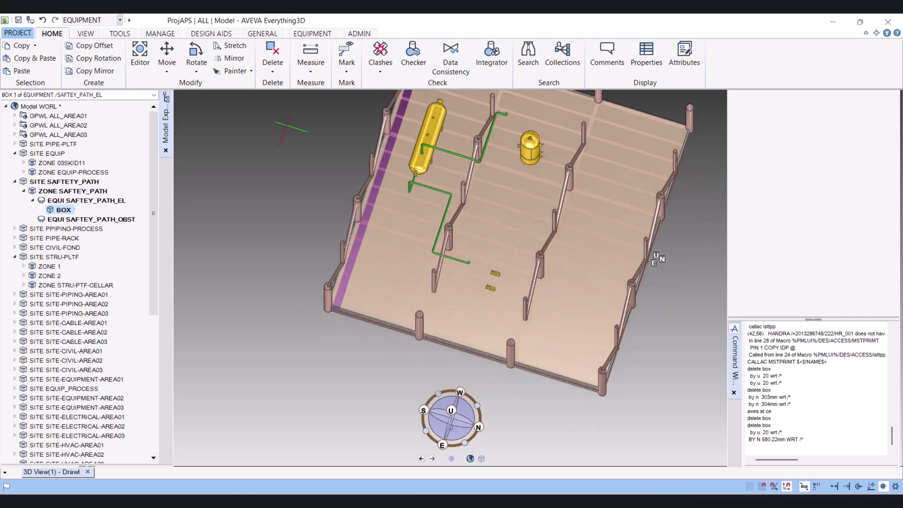
left_click(318, 32)
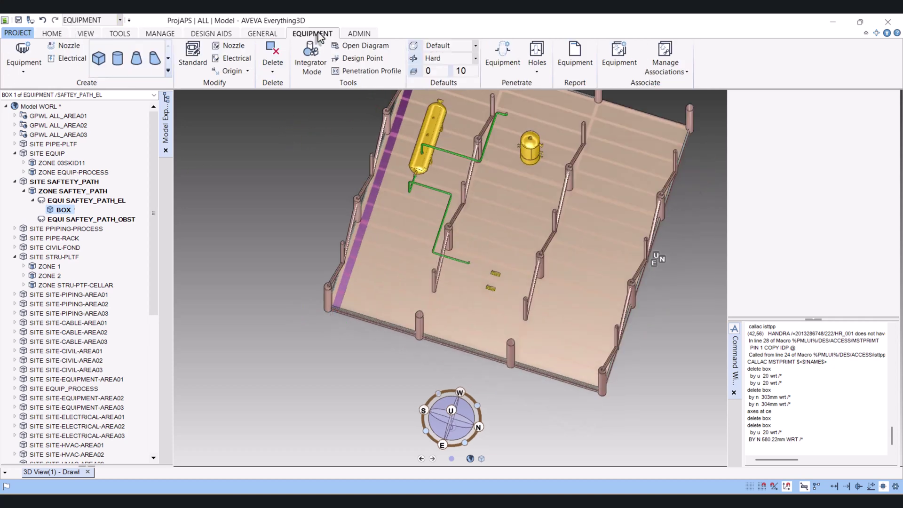
left_click(98, 62)
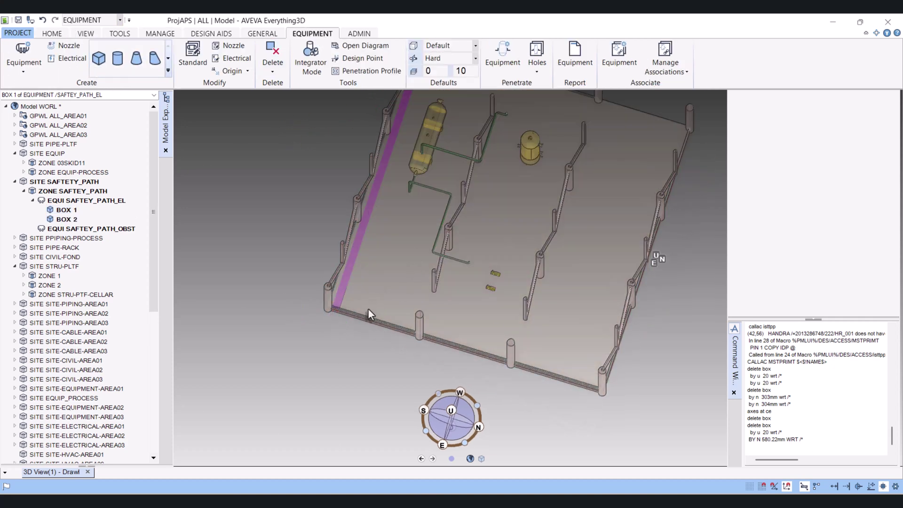
middle_click_drag(368, 308, 233, 285)
scroll(226, 285, "up", 1)
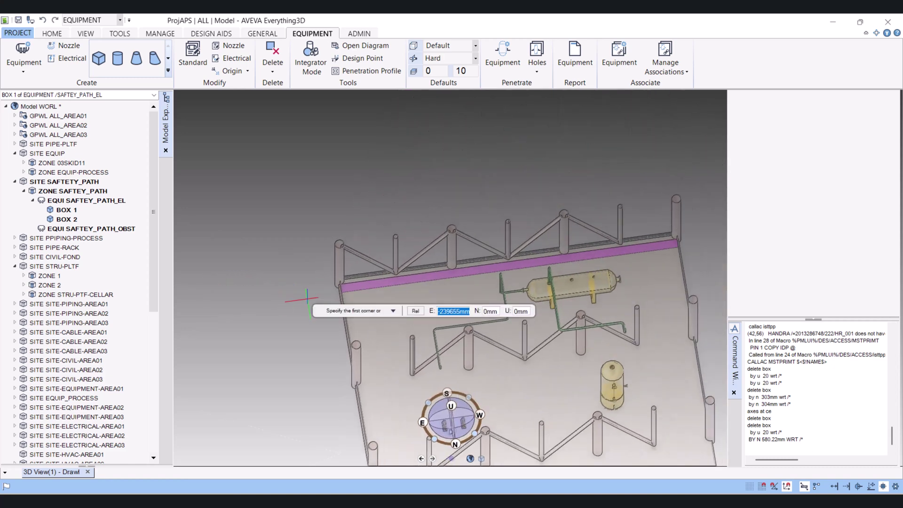
scroll(367, 295, "up", 3)
scroll(212, 279, "up", 2)
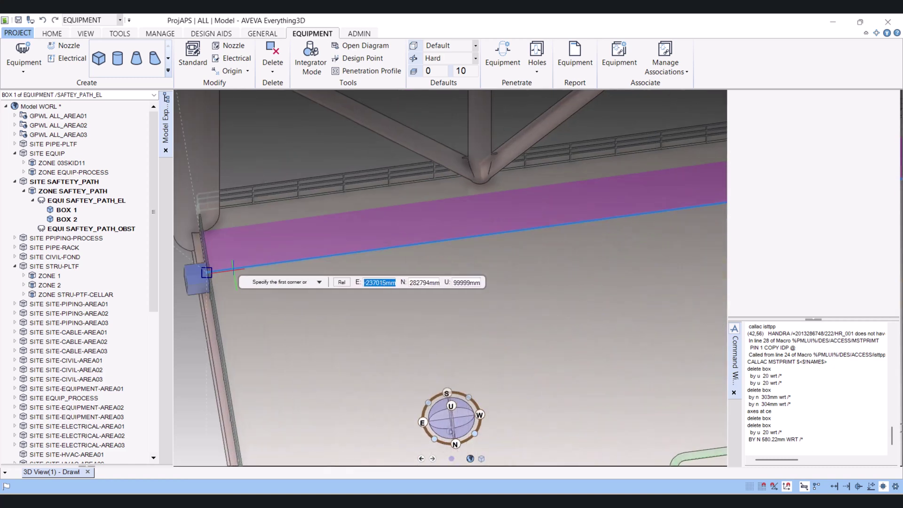
scroll(196, 270, "up", 2)
middle_click_drag(196, 271, 205, 273)
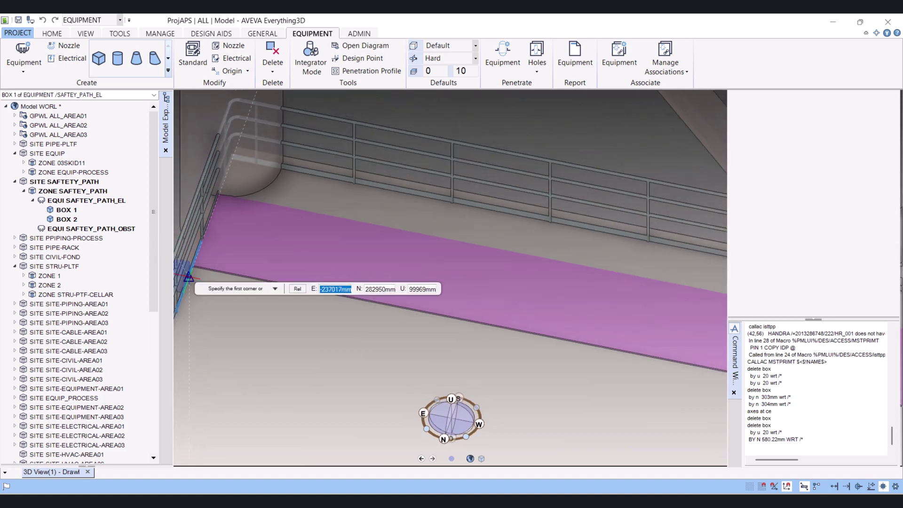
scroll(201, 269, "up", 2)
scroll(201, 273, "up", 2)
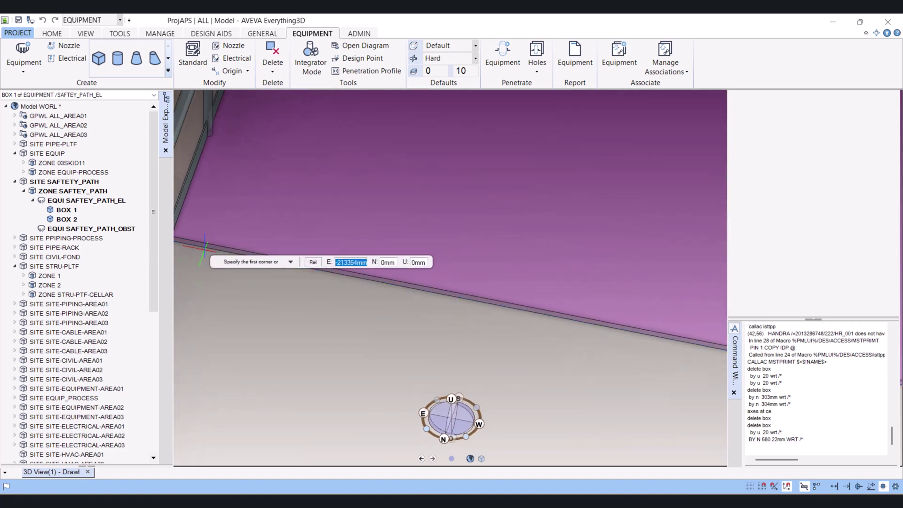
scroll(180, 246, "up", 2)
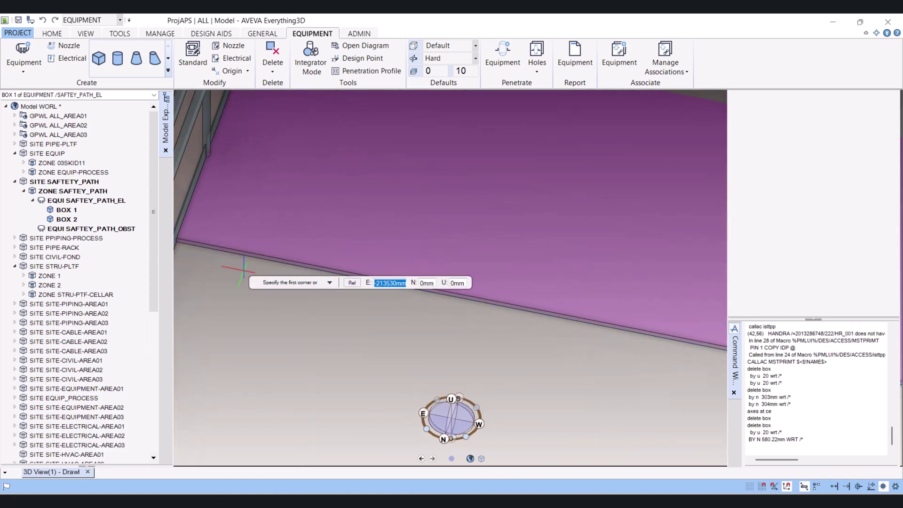
scroll(233, 269, "up", 2)
scroll(203, 251, "up", 2)
scroll(202, 252, "up", 2)
scroll(199, 245, "up", 1)
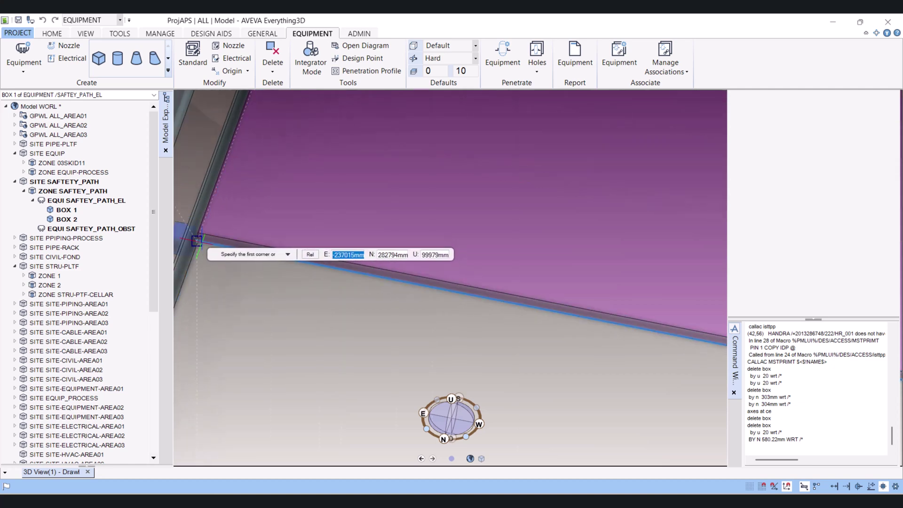
left_click(198, 240)
scroll(423, 331, "down", 2)
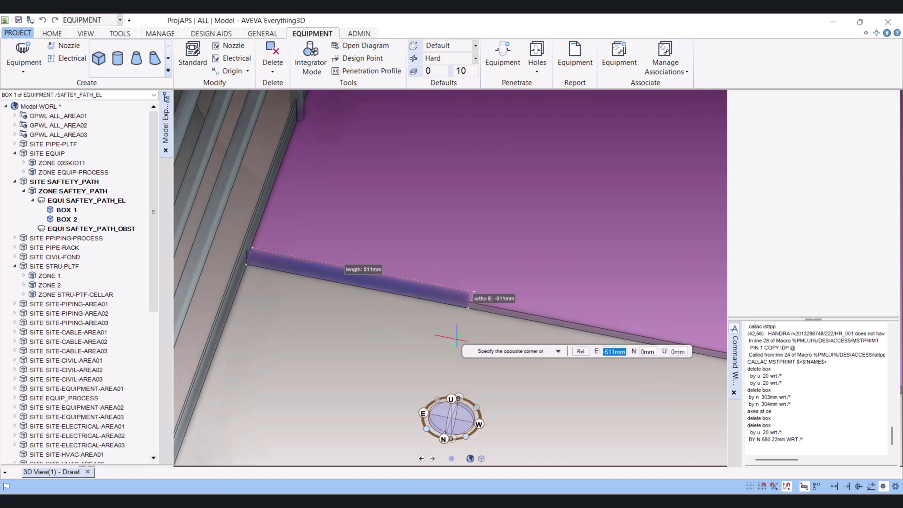
scroll(469, 346, "down", 2)
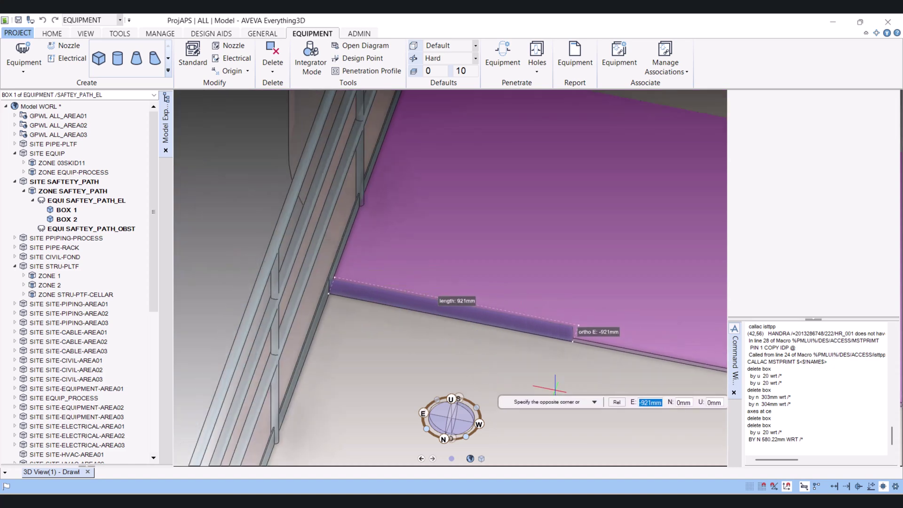
type("1200")
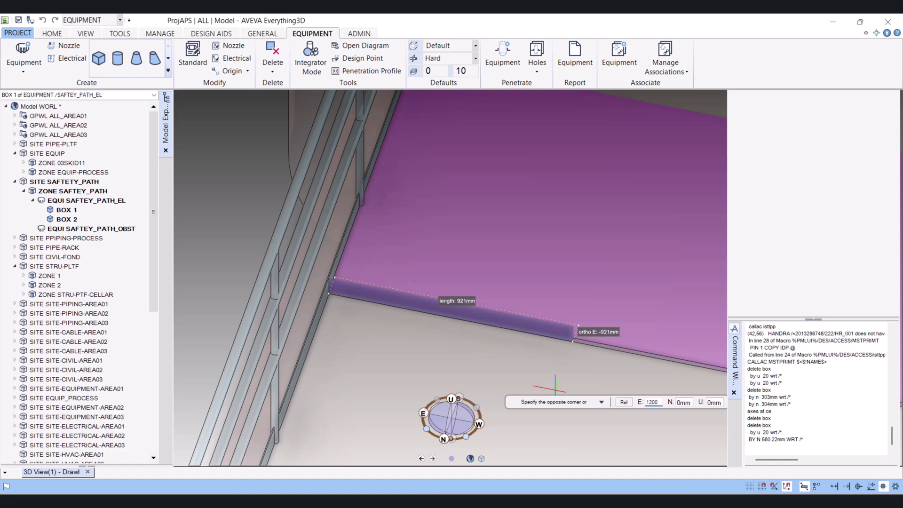
Size the second box E 1200, N 2000, U 0, with 20 mm thickness
key("Tab")
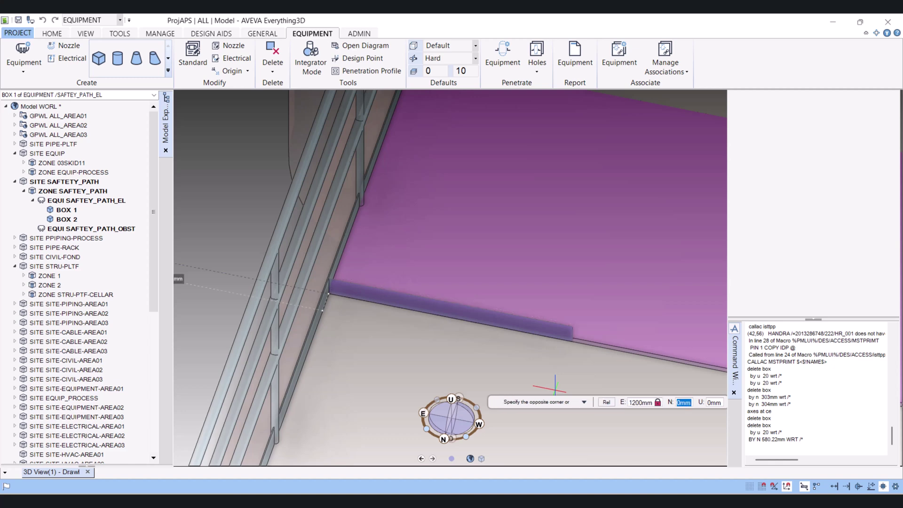
type("5")
type("2000")
key("Tab")
type("0")
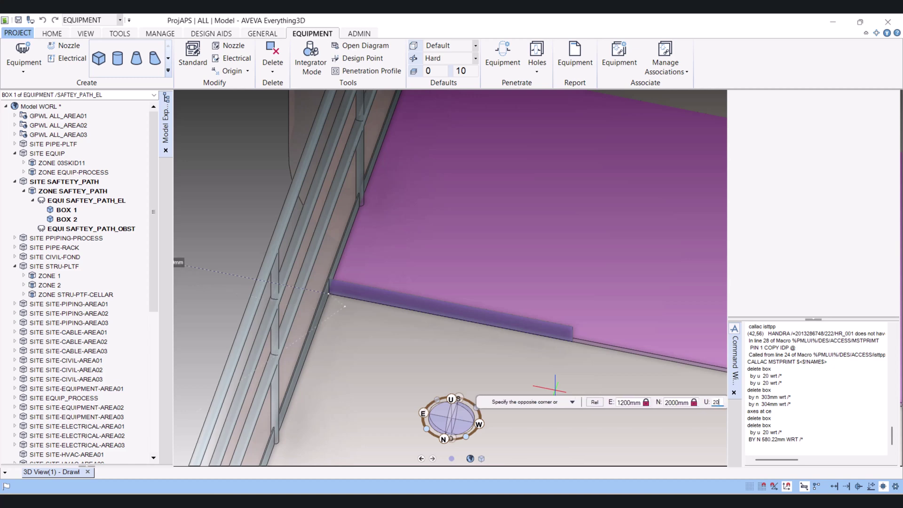
key("Return")
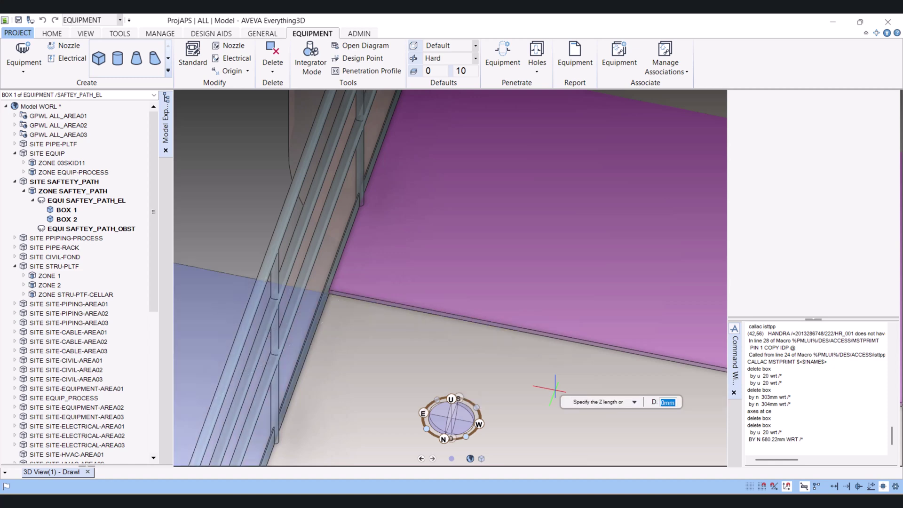
scroll(554, 387, "down", 5)
type("20")
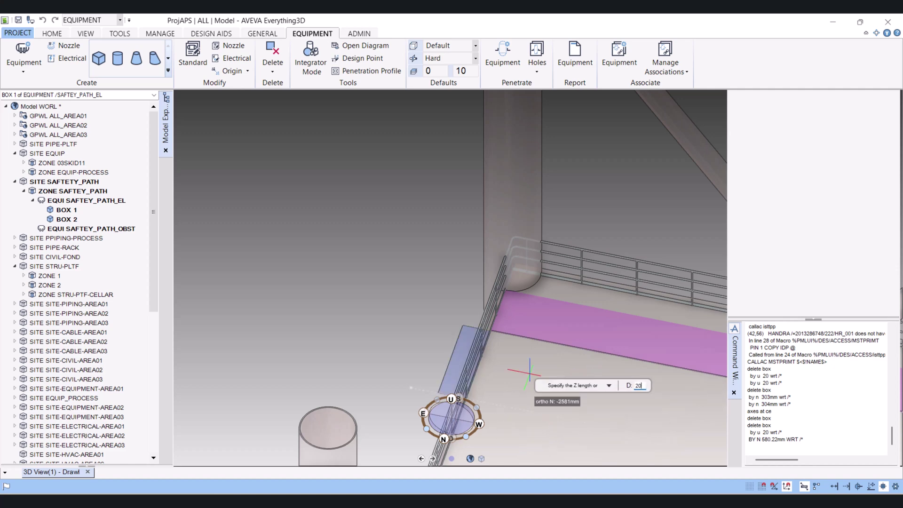
key("Return")
scroll(487, 353, "up", 3)
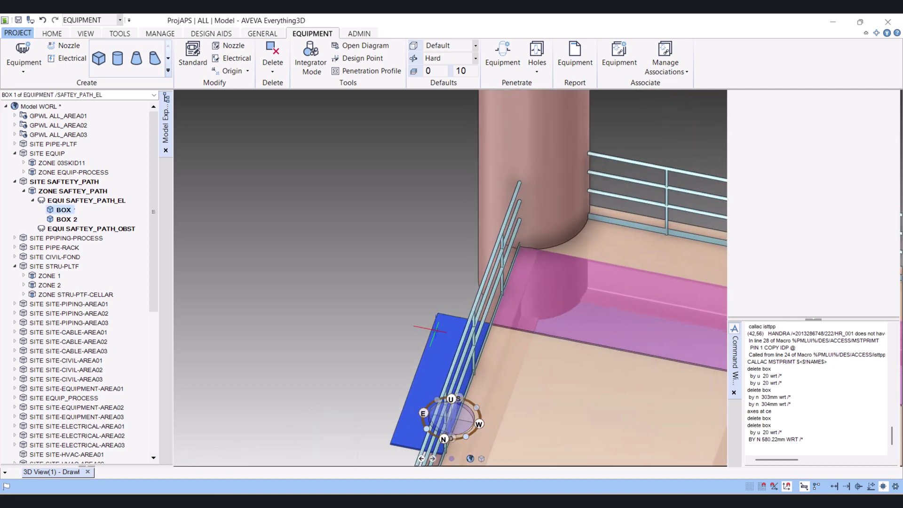
Move BOX 2 west with BY W 1200 WRT /* and orbit to check its position
left_click(64, 220)
left_click(776, 447)
type("BY W 1200 WRT /*")
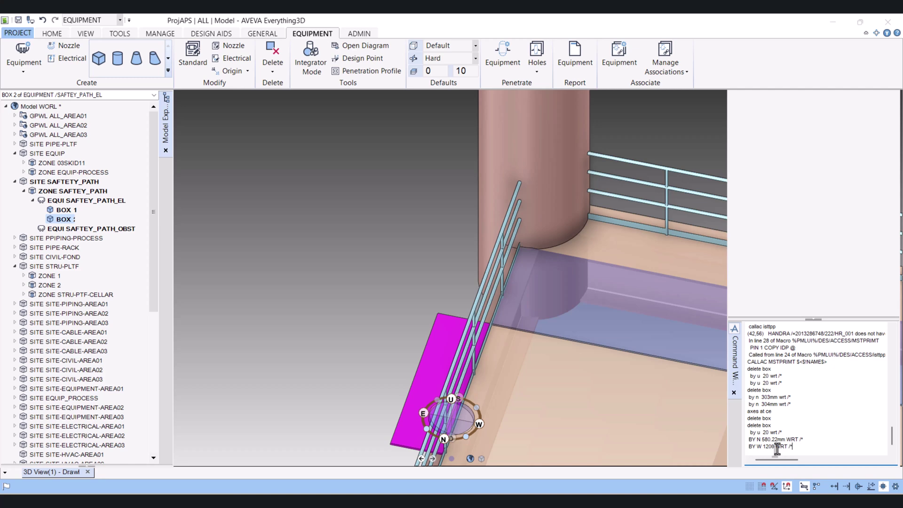
key("Return")
scroll(676, 393, "down", 5)
middle_click_drag(473, 257, 502, 296, "shift")
scroll(502, 296, "up", 2)
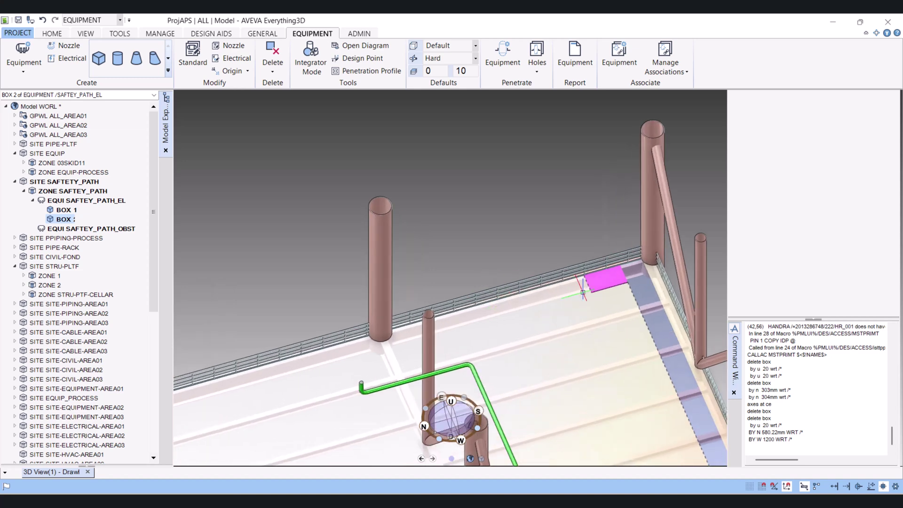
scroll(550, 335, "up", 2)
scroll(605, 381, "up", 2)
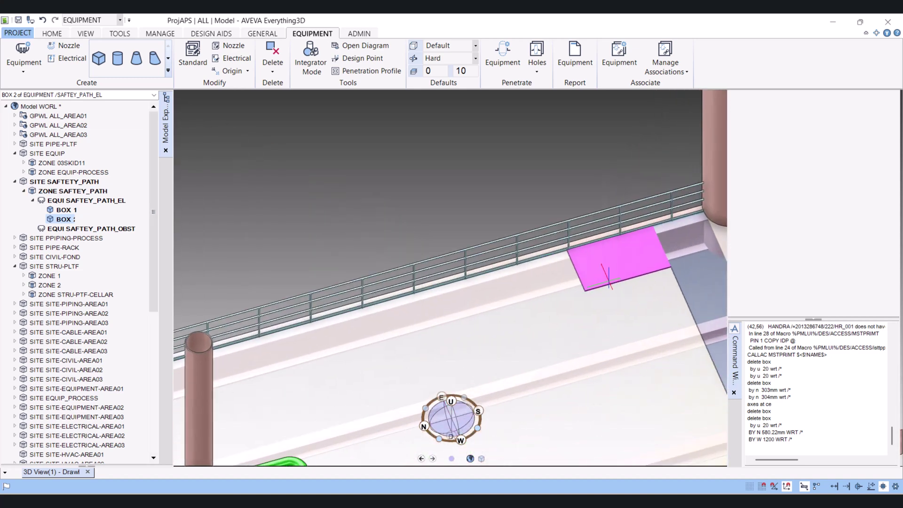
Stretch BOX 2 along the railing to about 43206 mm
left_click(608, 281)
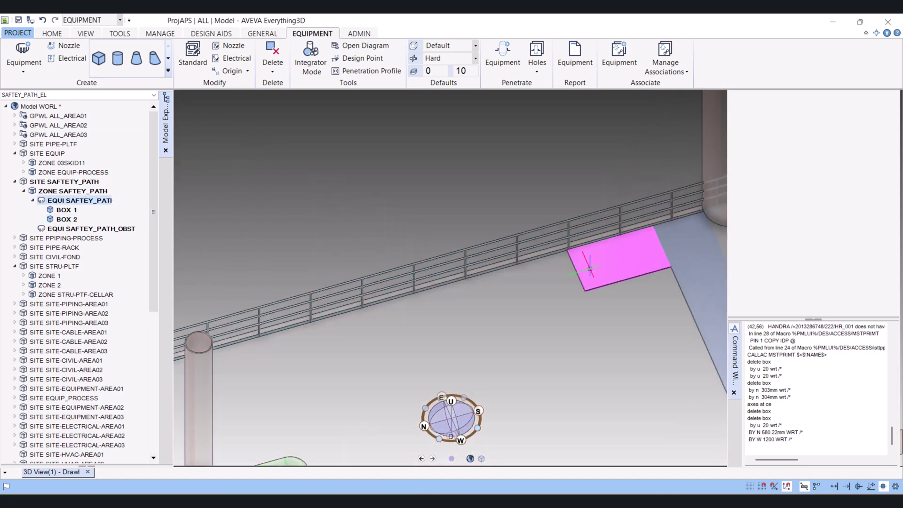
left_click(589, 268)
left_click_drag(575, 266, 331, 356)
scroll(570, 273, "down", 5)
scroll(330, 356, "up", 5)
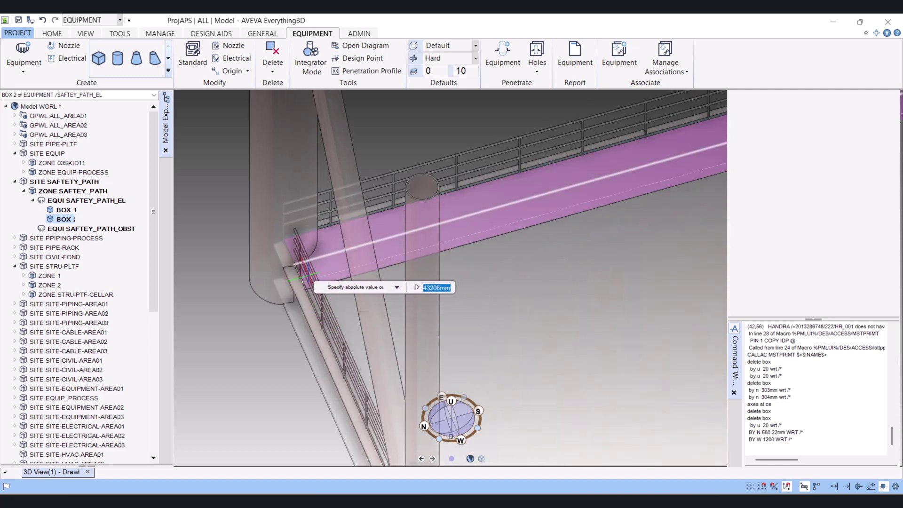
left_click_drag(309, 275, 289, 266)
scroll(412, 319, "down", 5)
scroll(413, 320, "down", 5)
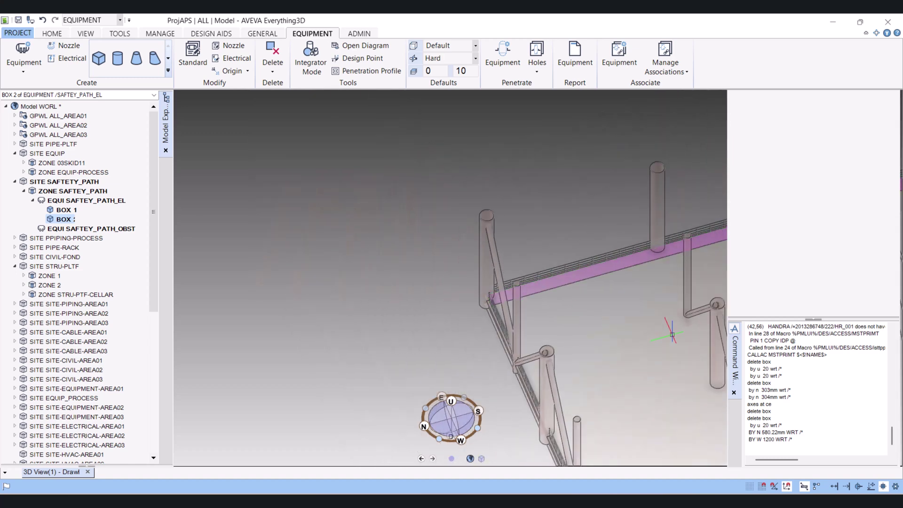
Orbit and zoom the view to inspect the platform from above, in perspective and from the side
middle_click_drag(593, 446, 714, 378)
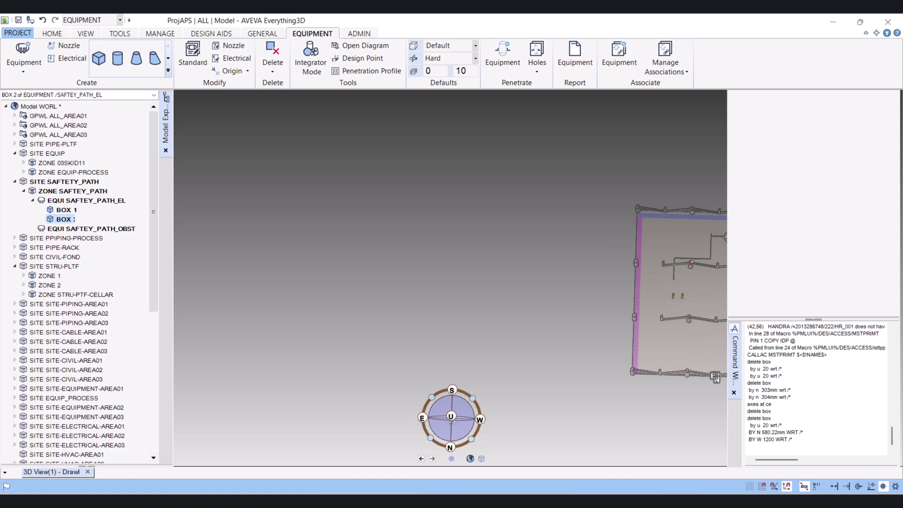
middle_click_drag(713, 377, 719, 374)
scroll(719, 374, "up", 3)
scroll(719, 374, "up", 3)
scroll(718, 374, "up", 3)
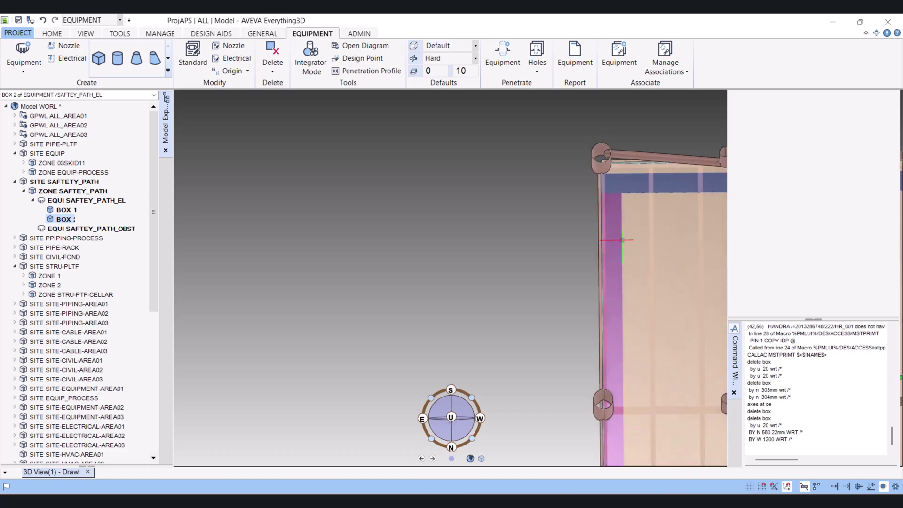
scroll(719, 374, "down", 2)
scroll(718, 374, "down", 2)
scroll(719, 373, "down", 1)
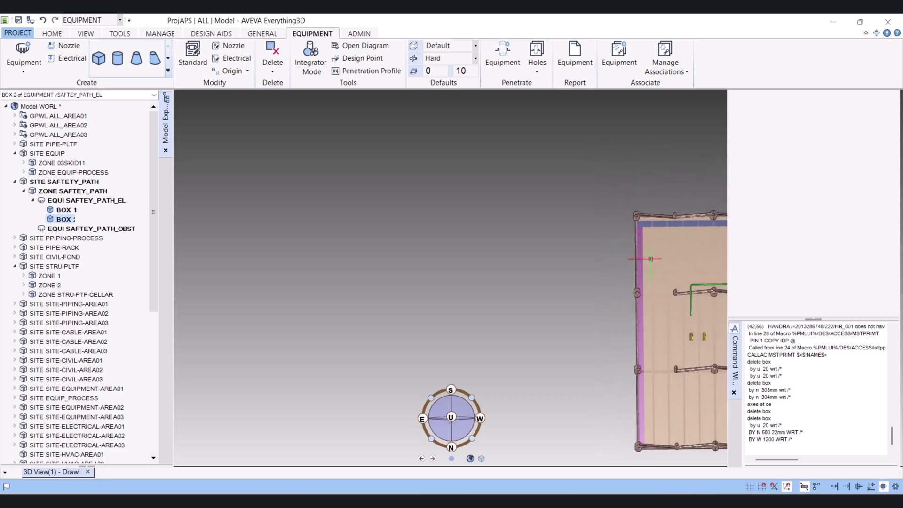
scroll(718, 374, "down", 1)
scroll(642, 276, "down", 3)
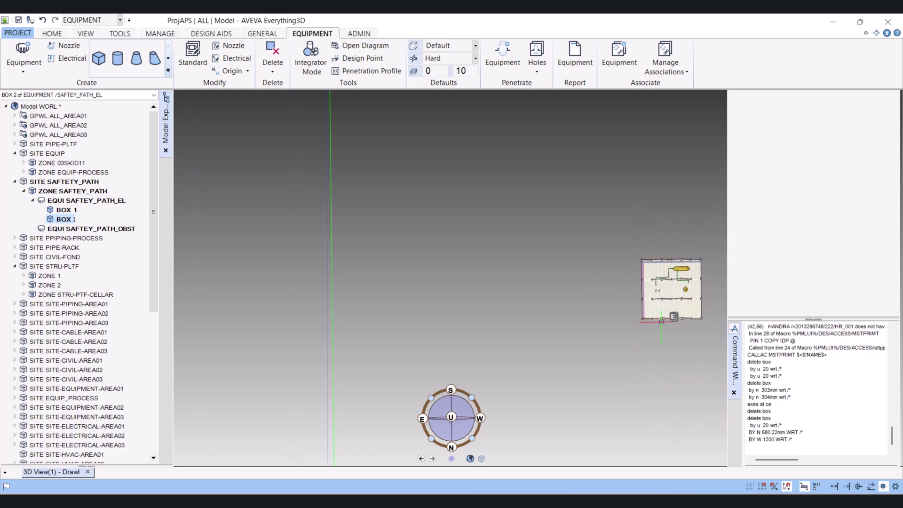
middle_click_drag(670, 290, 698, 268)
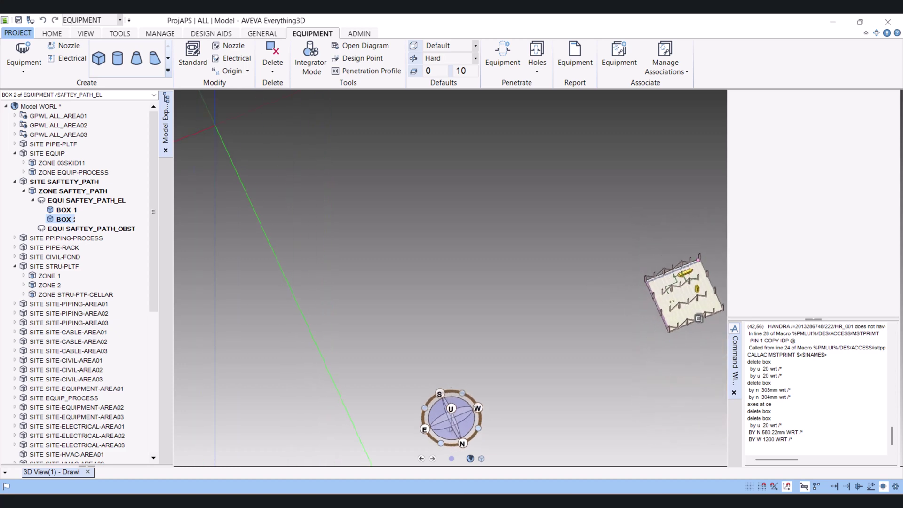
scroll(704, 333, "up", 2)
mouse_move(704, 333)
middle_mouse_down()
mouse_move(694, 282)
mouse_move(677, 268)
middle_mouse_up()
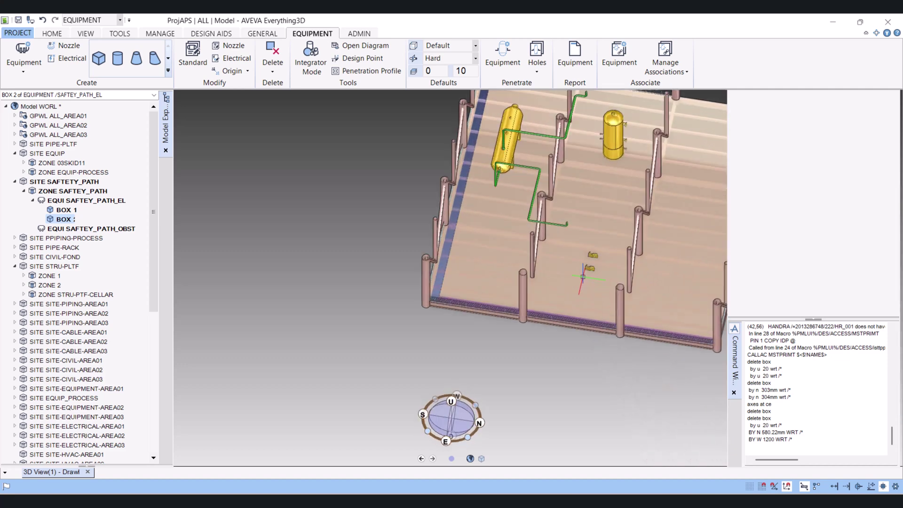
scroll(677, 268, "up", 4)
mouse_move(482, 283)
middle_mouse_down()
mouse_move(492, 311)
mouse_move(348, 286)
middle_mouse_up()
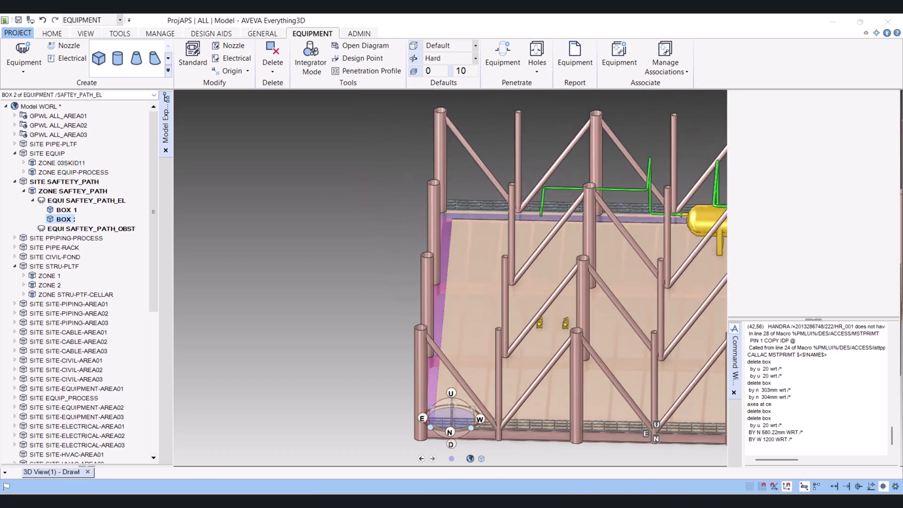
Start the Mirror command from HOME and confirm BOX 2 as the object to mirror
left_click(52, 33)
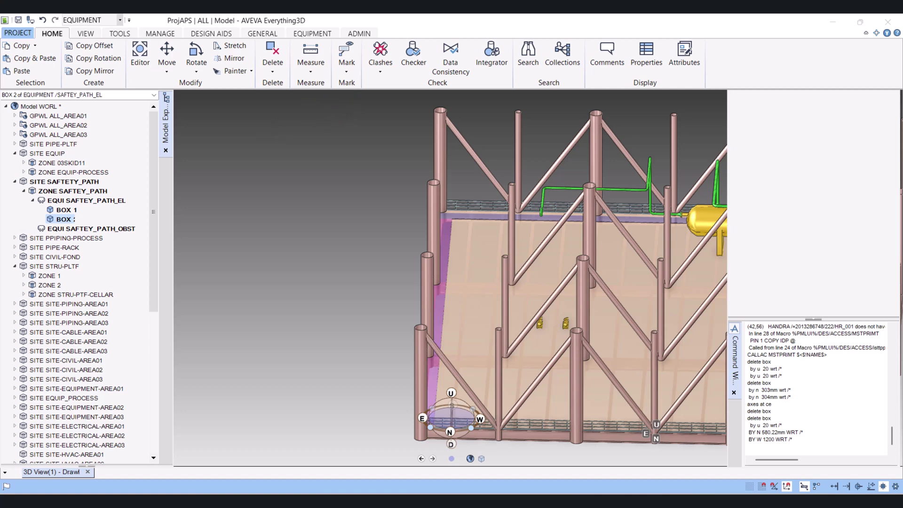
left_click(223, 58)
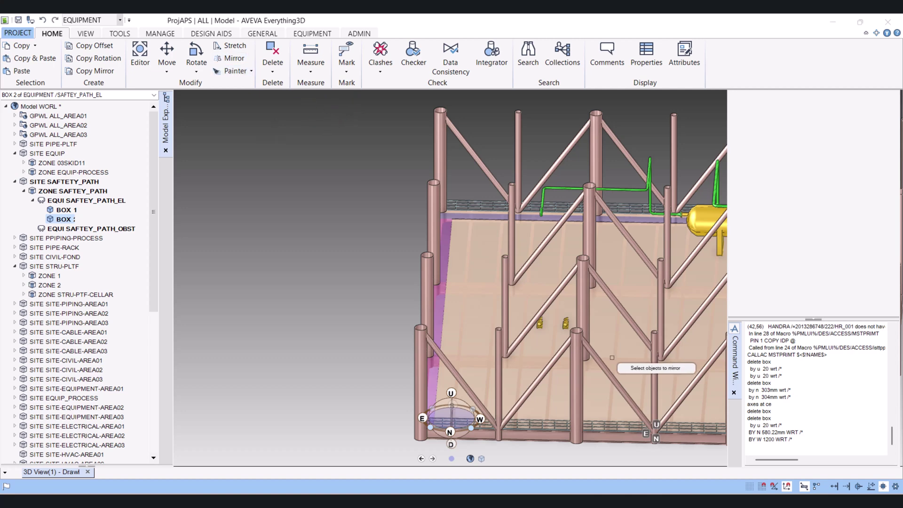
scroll(461, 315, "up", 3)
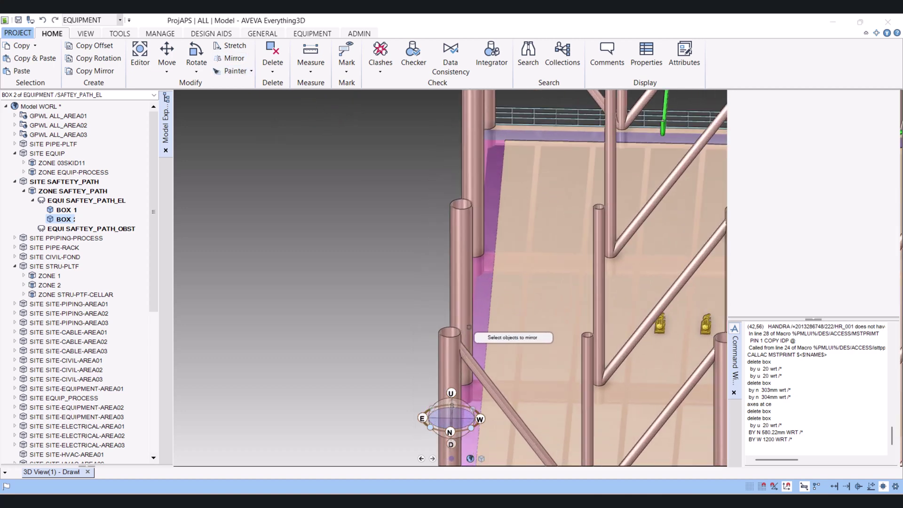
scroll(489, 316, "up", 2)
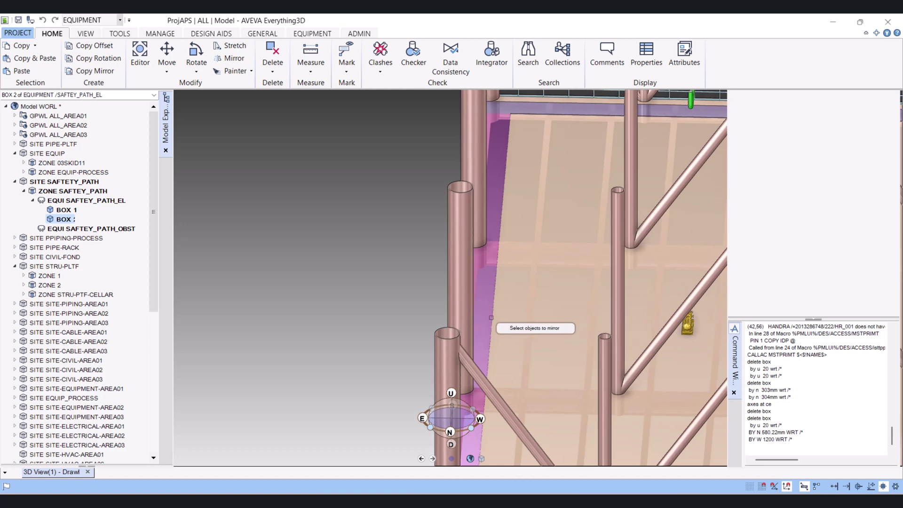
right_click(490, 318)
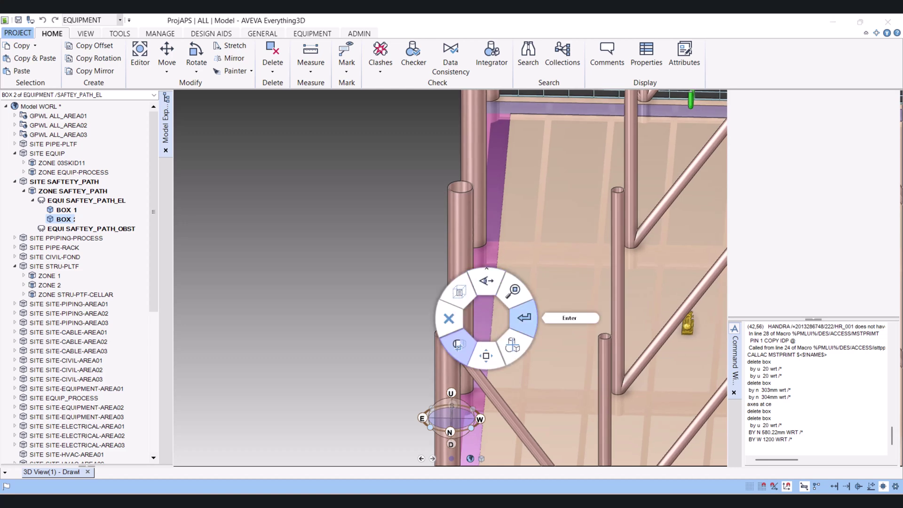
left_click(523, 317)
scroll(514, 307, "down", 3)
scroll(549, 364, "down", 2)
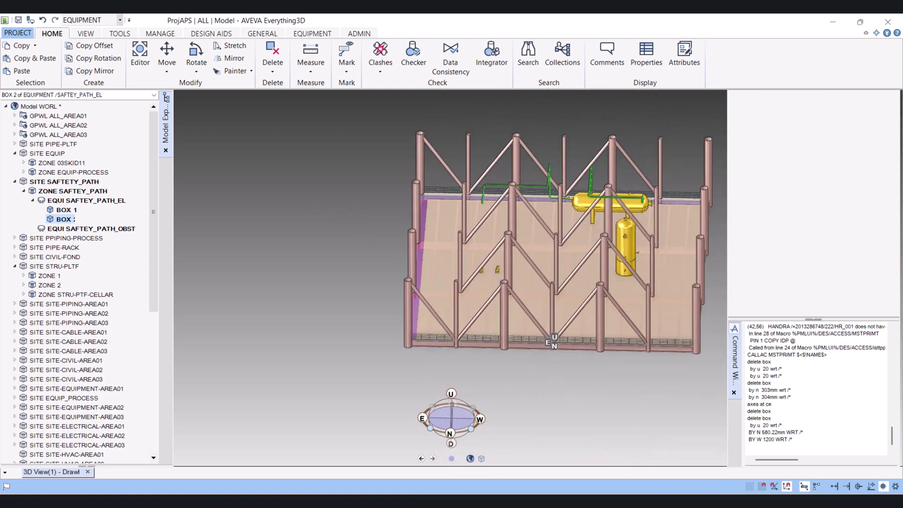
scroll(660, 276, "up", 1)
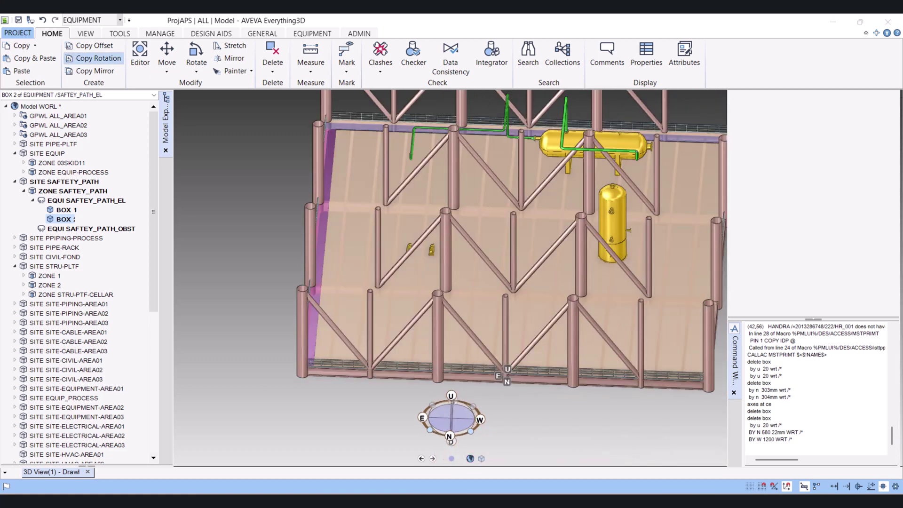
Mirror BOX 2 about a design-point plane, keeping CE, and retain the copy as BOX 3
left_click(92, 71)
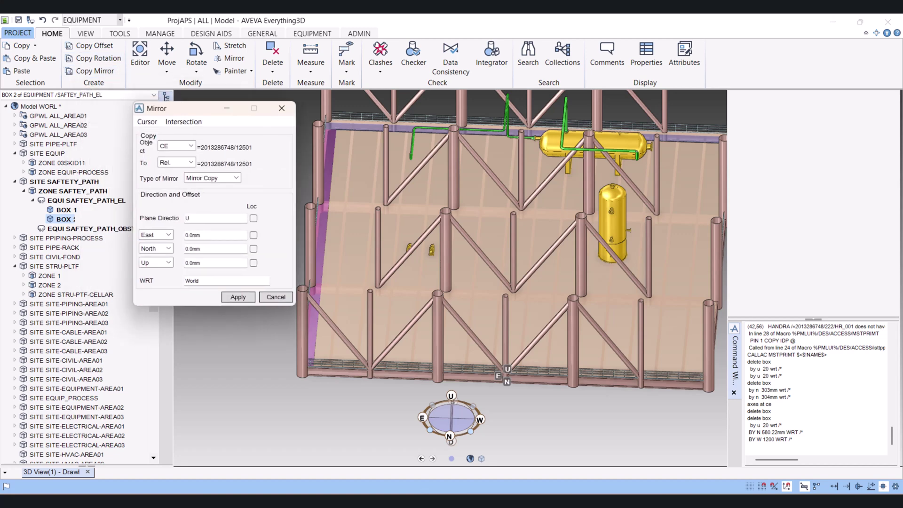
left_click(221, 146)
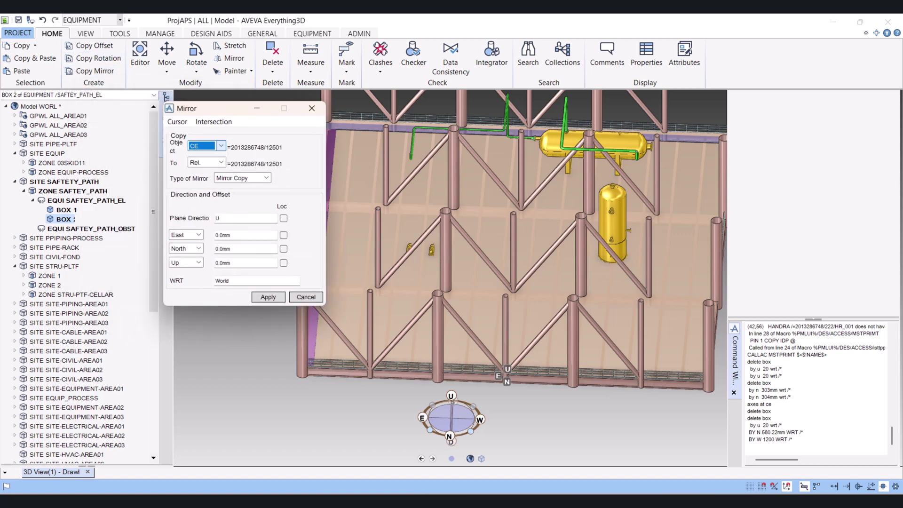
left_click(177, 121)
left_click(197, 135)
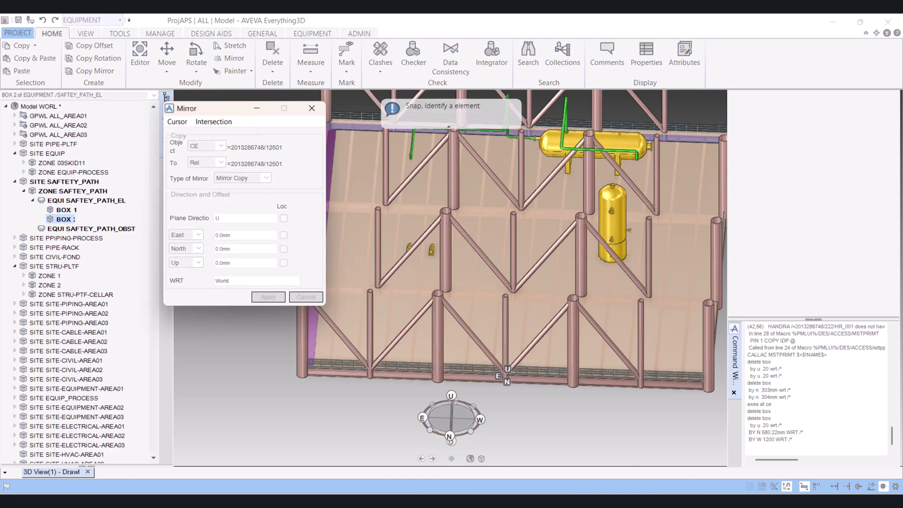
scroll(492, 107, "down", 3)
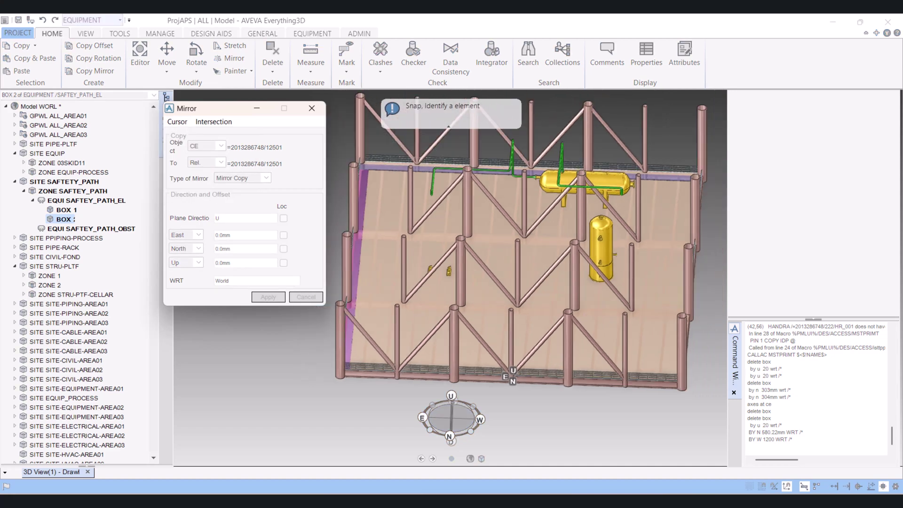
left_click(492, 108)
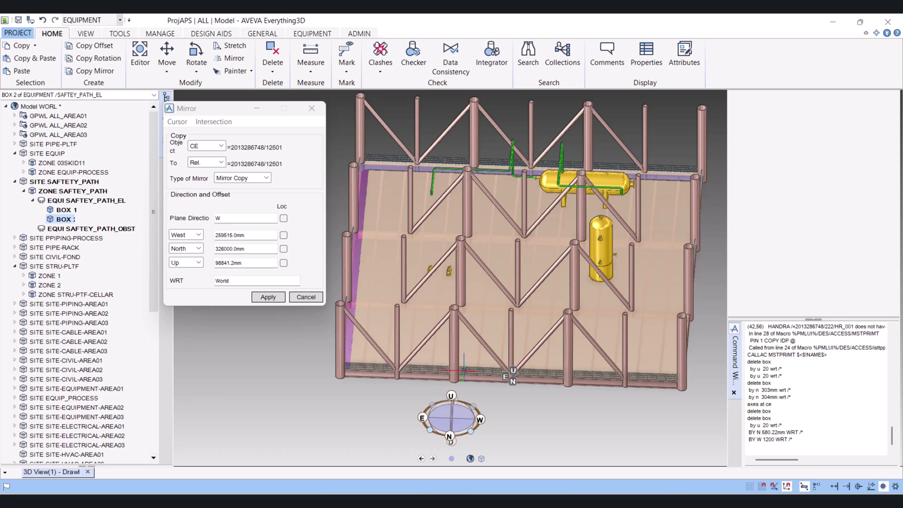
scroll(494, 384, "up", 2)
scroll(501, 382, "up", 2)
scroll(514, 374, "up", 2)
scroll(531, 369, "up", 2)
scroll(531, 368, "down", 2)
scroll(534, 372, "down", 2)
scroll(540, 377, "down", 2)
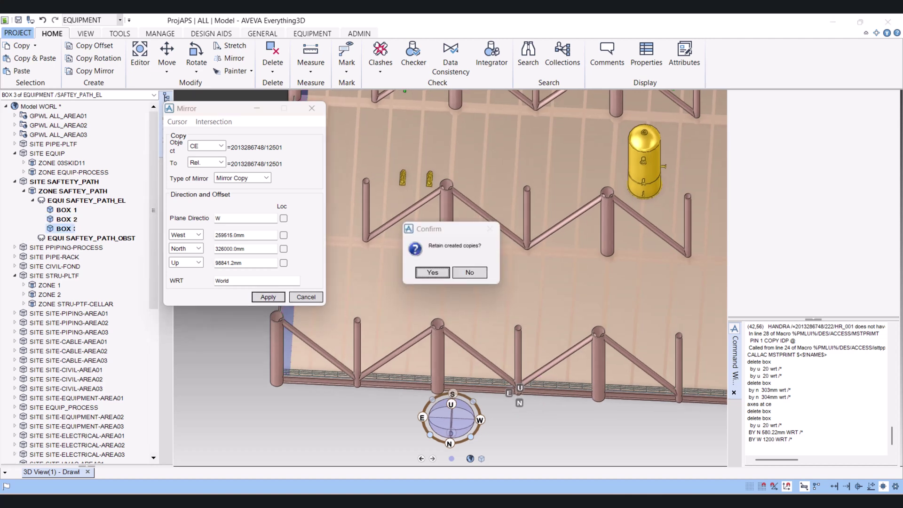
left_click(432, 270)
scroll(501, 318, "down", 3)
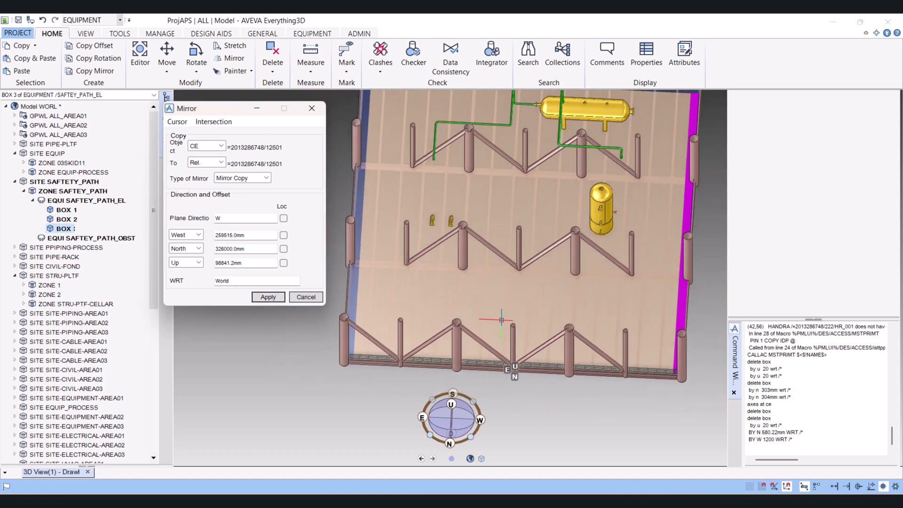
scroll(508, 324, "down", 3)
scroll(588, 289, "down", 2)
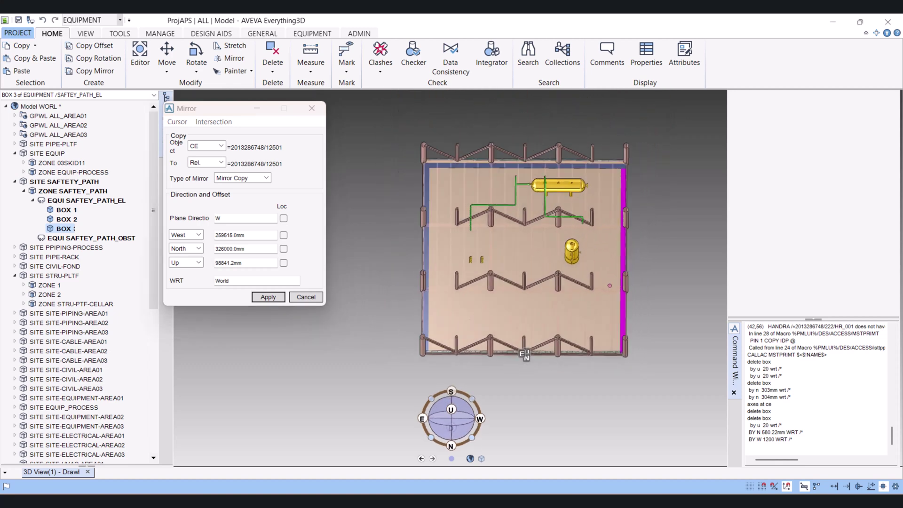
middle_click_drag(588, 290, 677, 326)
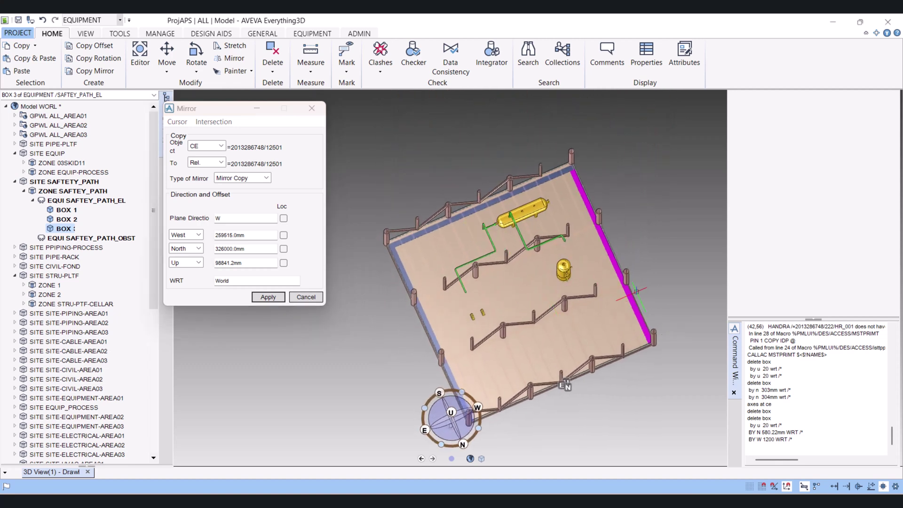
scroll(621, 307, "up", 2)
scroll(620, 306, "up", 2)
scroll(620, 307, "up", 2)
scroll(589, 293, "up", 1)
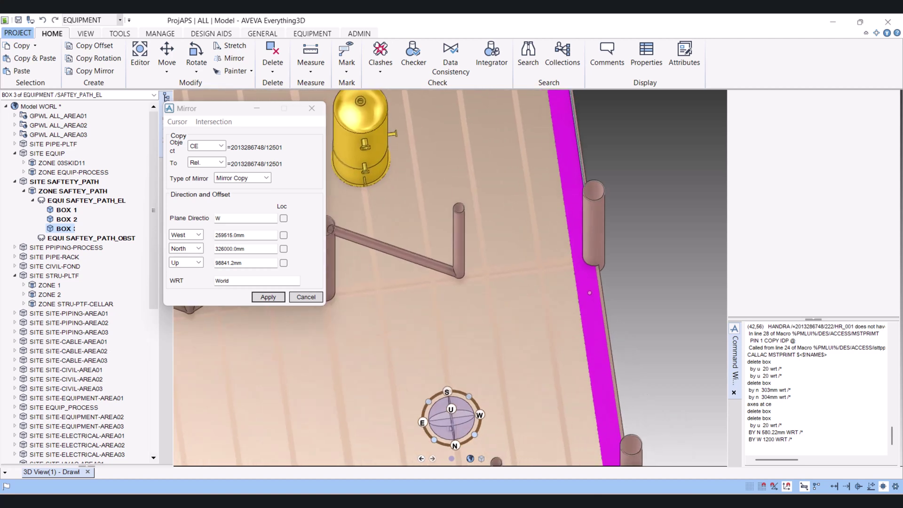
left_click(310, 66)
left_click(321, 86)
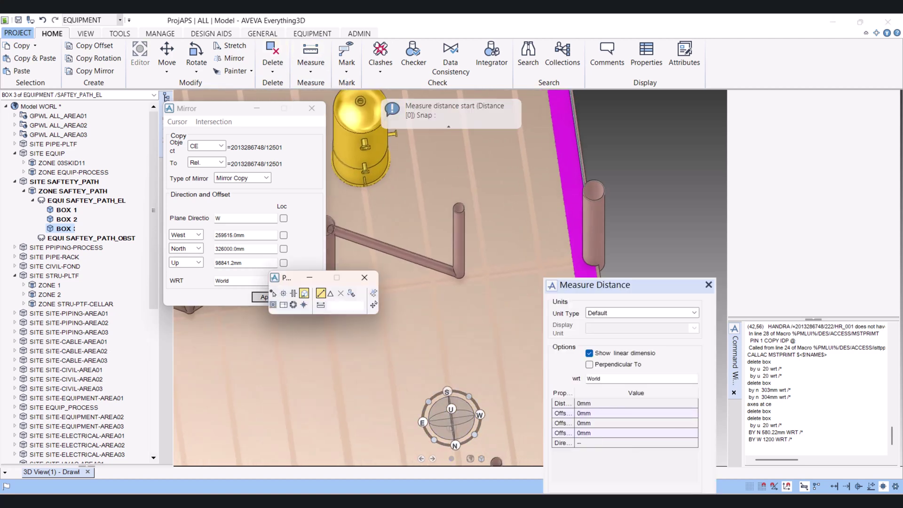
scroll(593, 261, "up", 2)
scroll(592, 261, "up", 2)
left_click(592, 261)
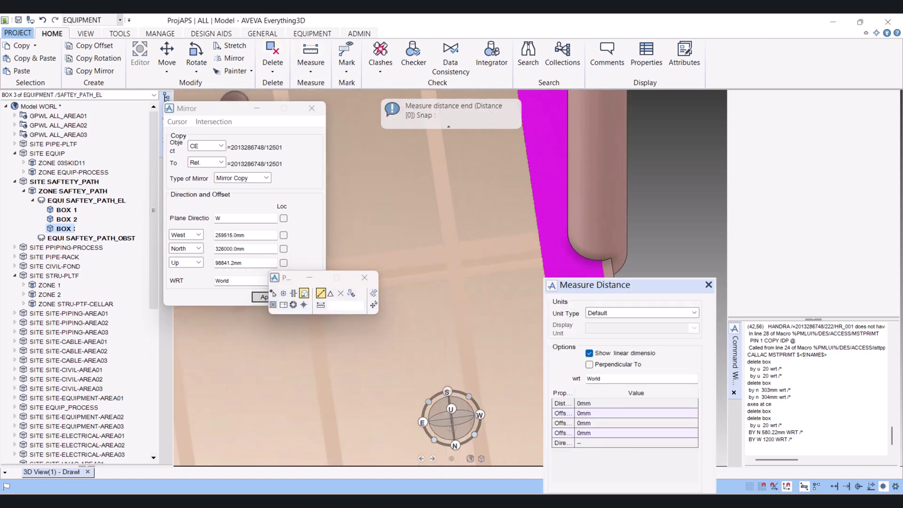
left_click(569, 246)
double_click(589, 413)
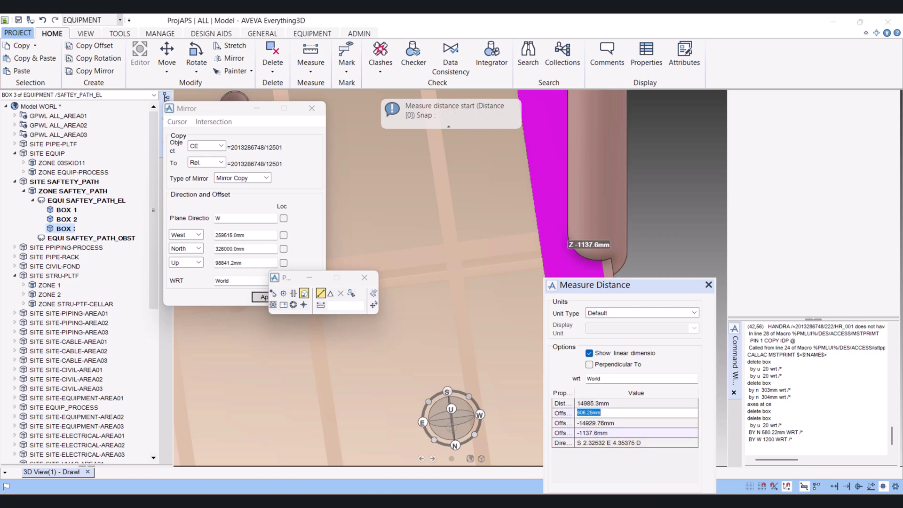
key("Escape")
left_click(747, 446)
type("BY E 606.25mm WRT /*")
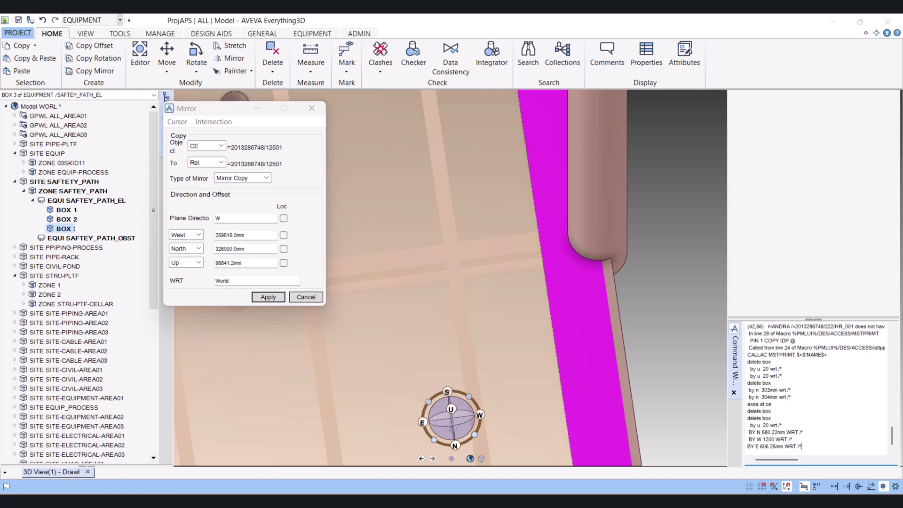
key("Return")
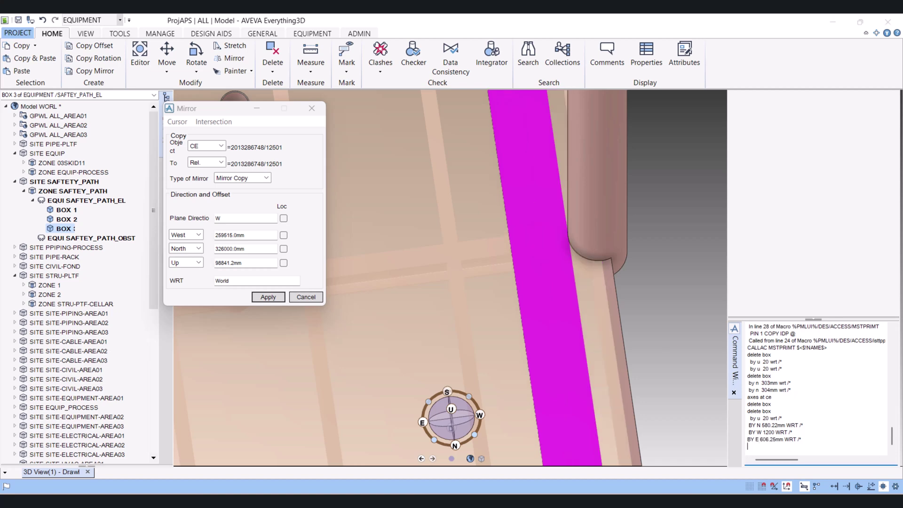
scroll(360, 184, "down", 5)
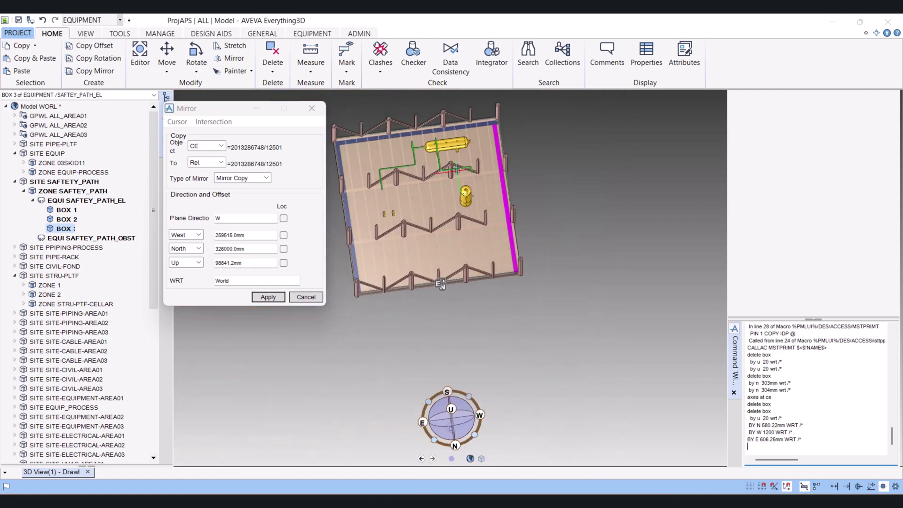
scroll(544, 262, "up", 5)
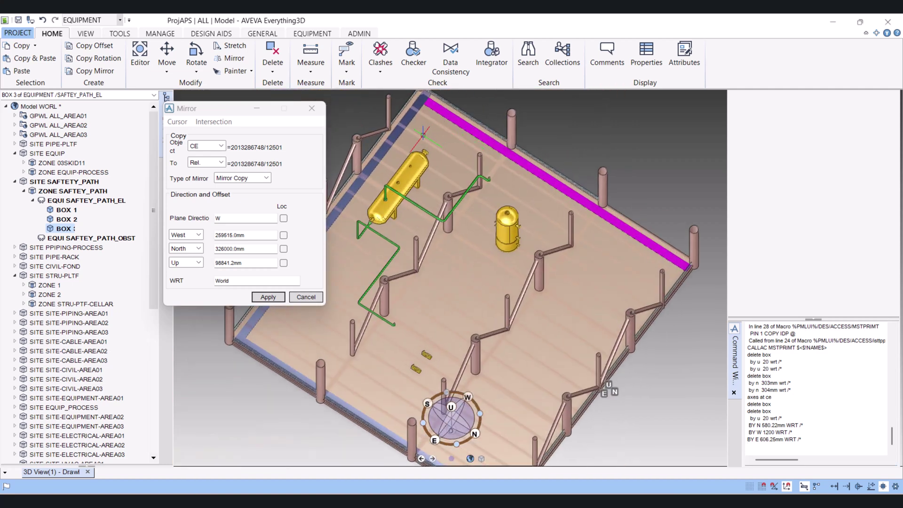
middle_click_drag(508, 173, 507, 173)
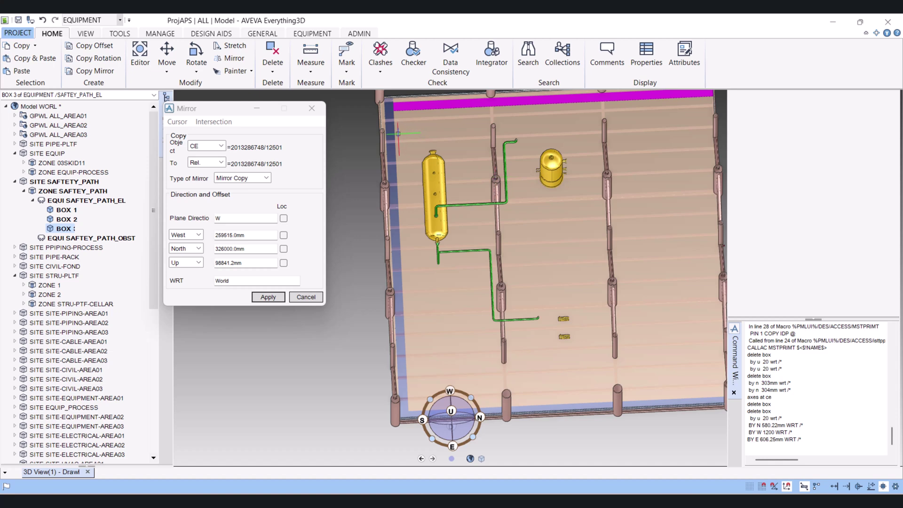
Make BOX 1 current, trial a mirror copy with an element-picked plane origin, then discard it
key("Left")
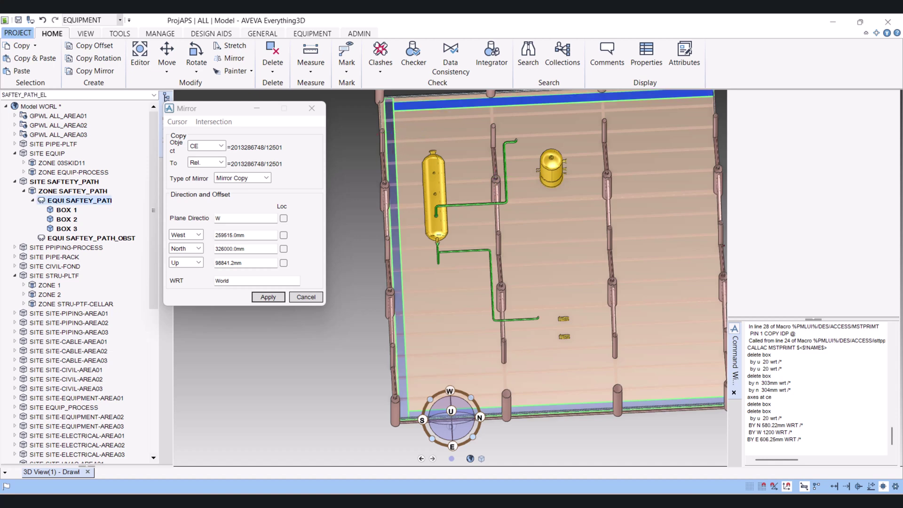
key("Down")
key("Down")
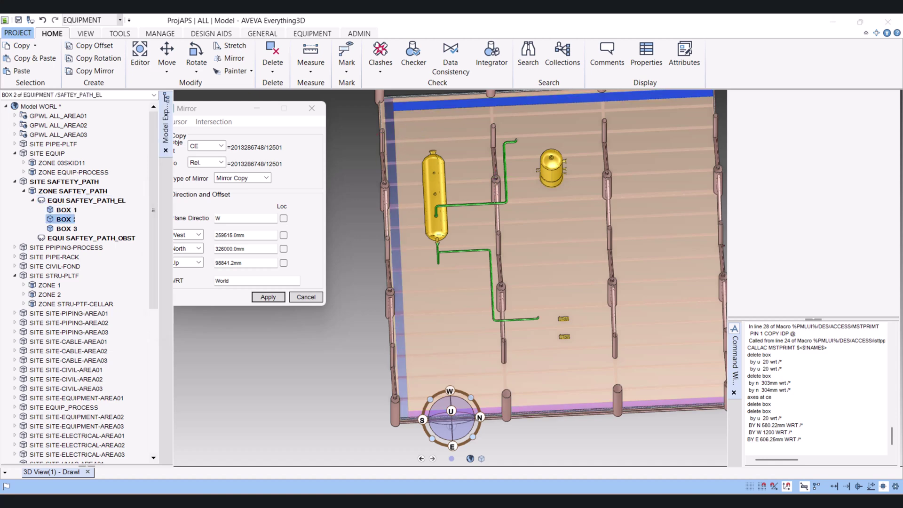
key("Up")
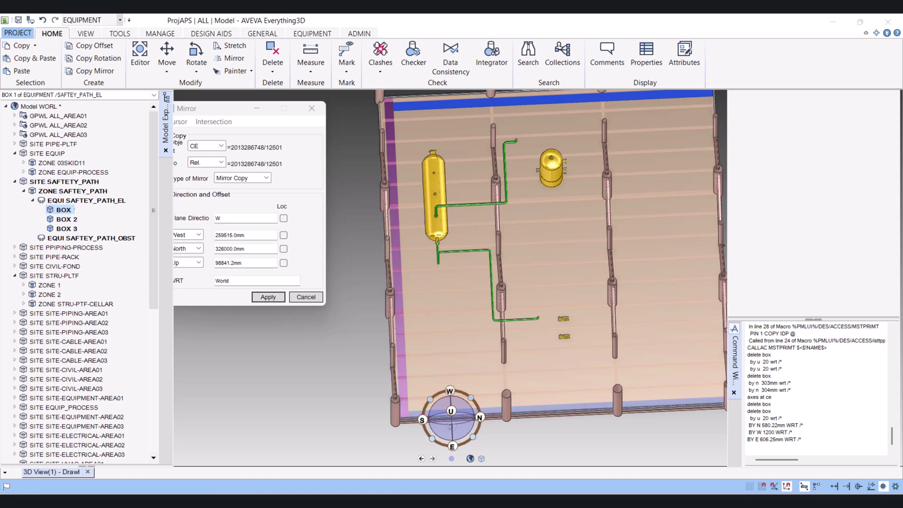
left_click(221, 146)
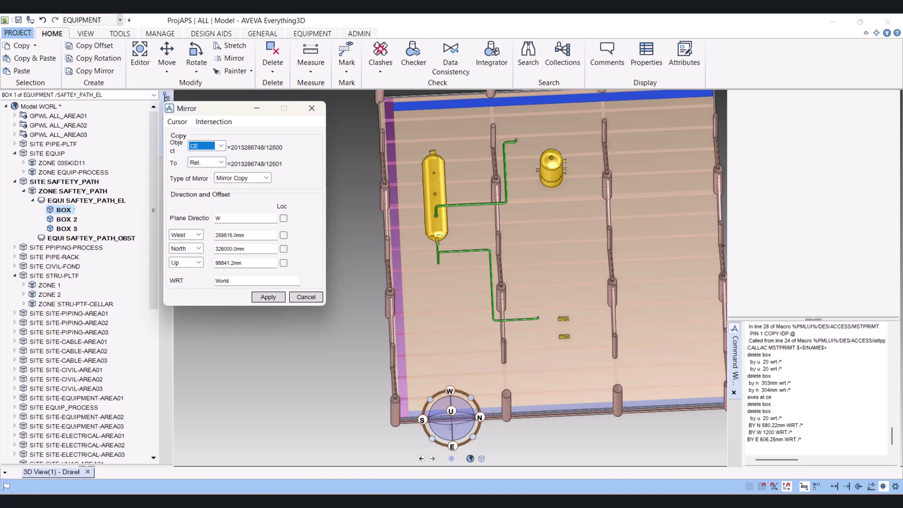
left_click(177, 121)
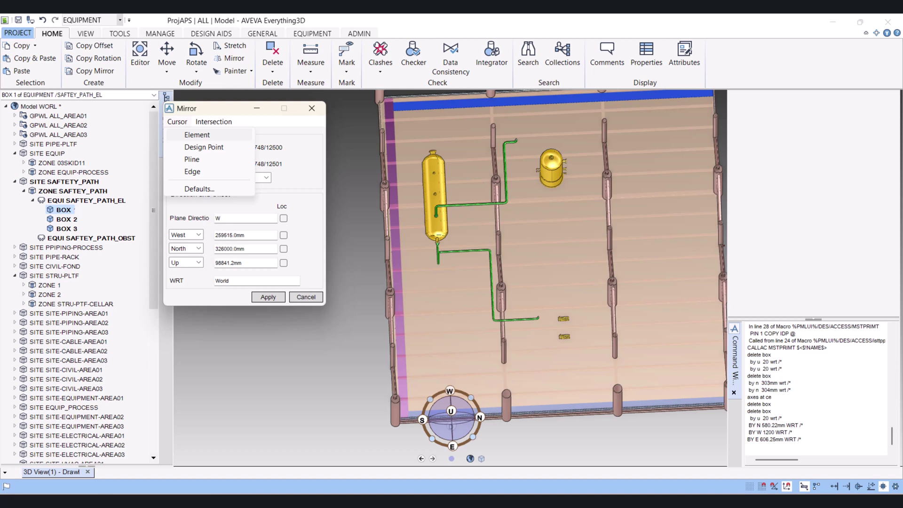
left_click(197, 134)
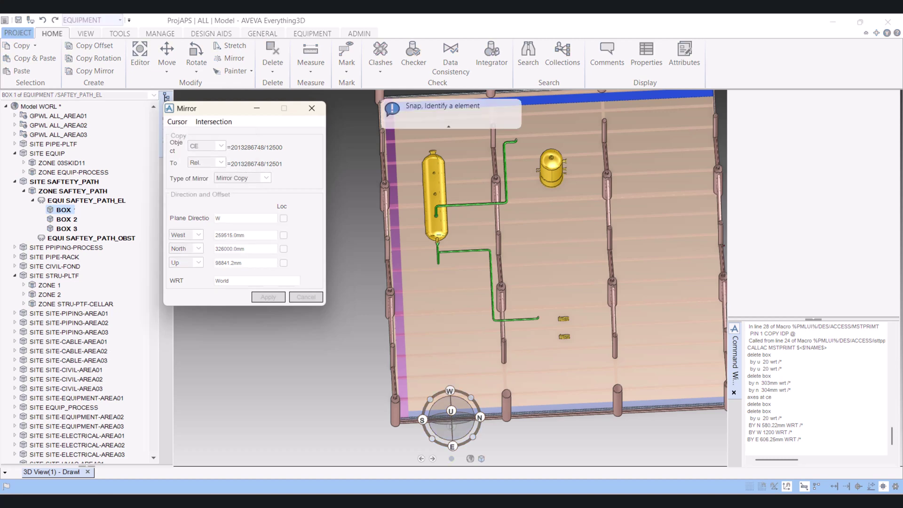
left_click(551, 168)
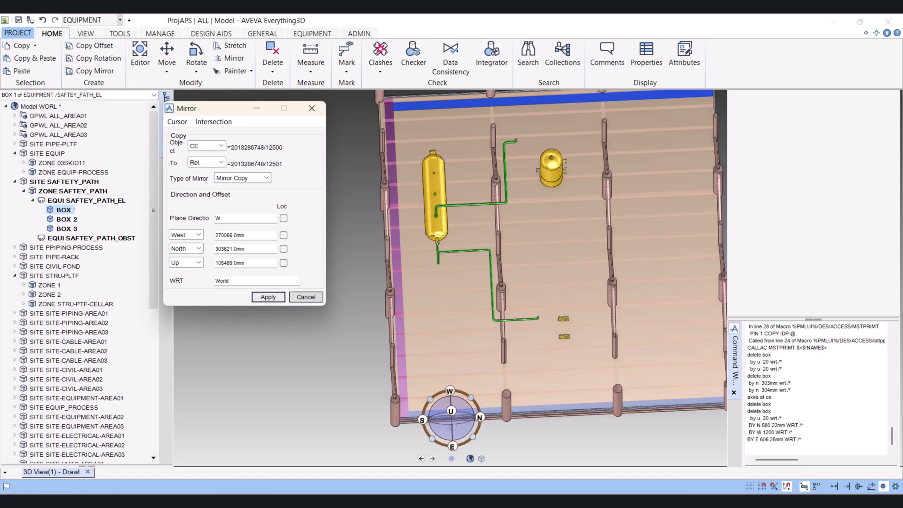
left_click(268, 297)
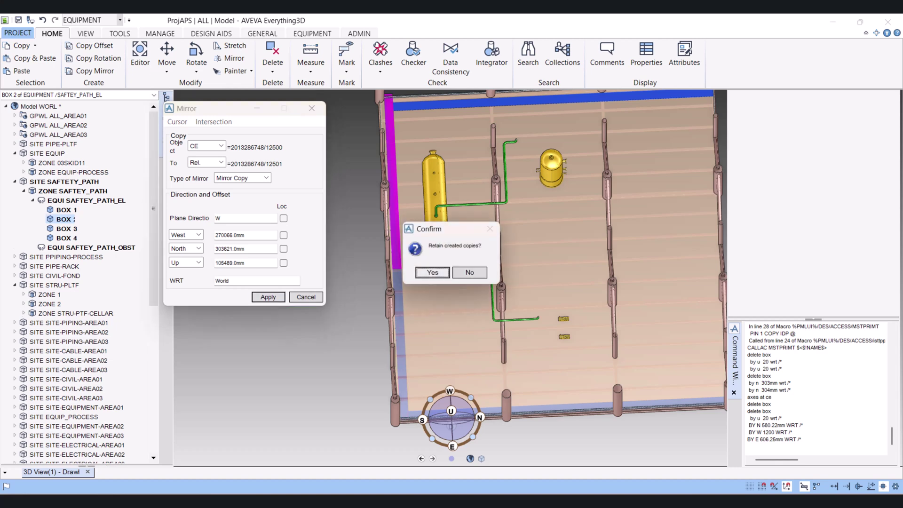
left_click(465, 272)
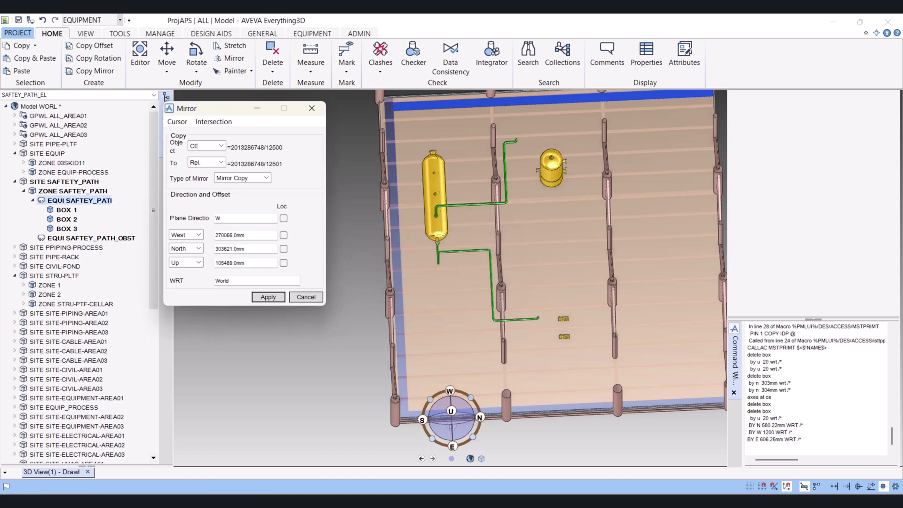
Mirror BOX 1 in direction N through a cursor-picked point and keep the copy as BOX 4
left_click(64, 210)
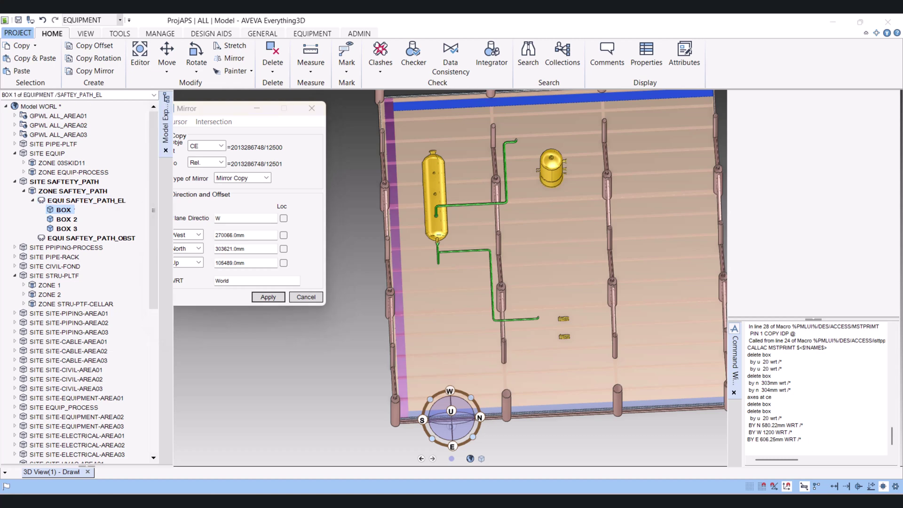
left_click(206, 146)
key("Escape")
left_click(246, 218)
type("N")
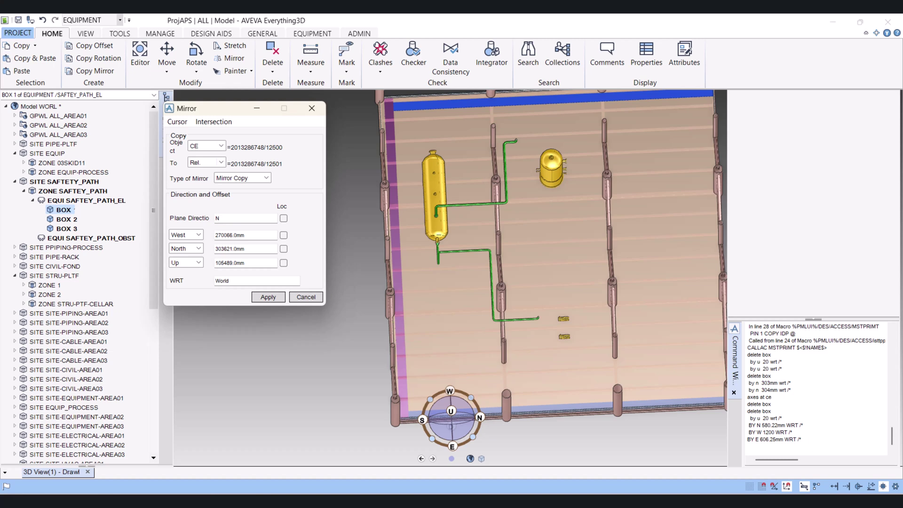
left_click(177, 121)
left_click(201, 133)
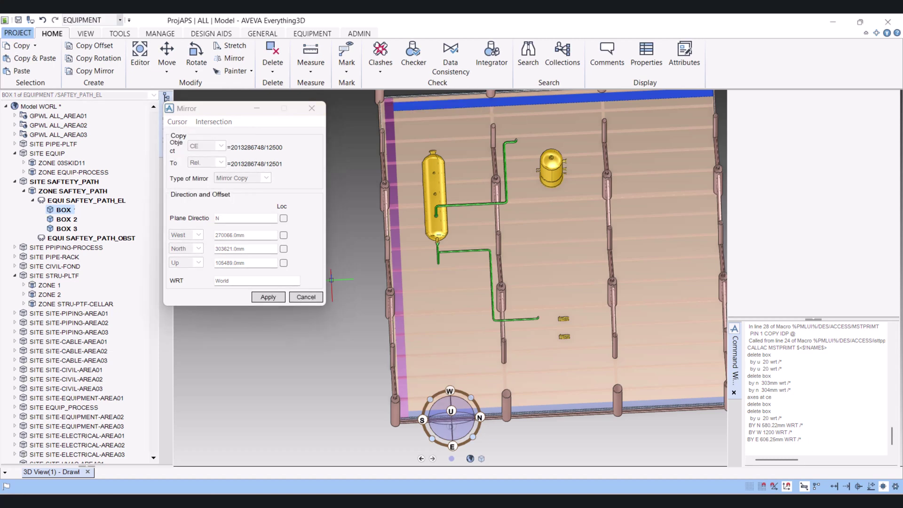
left_click(331, 280)
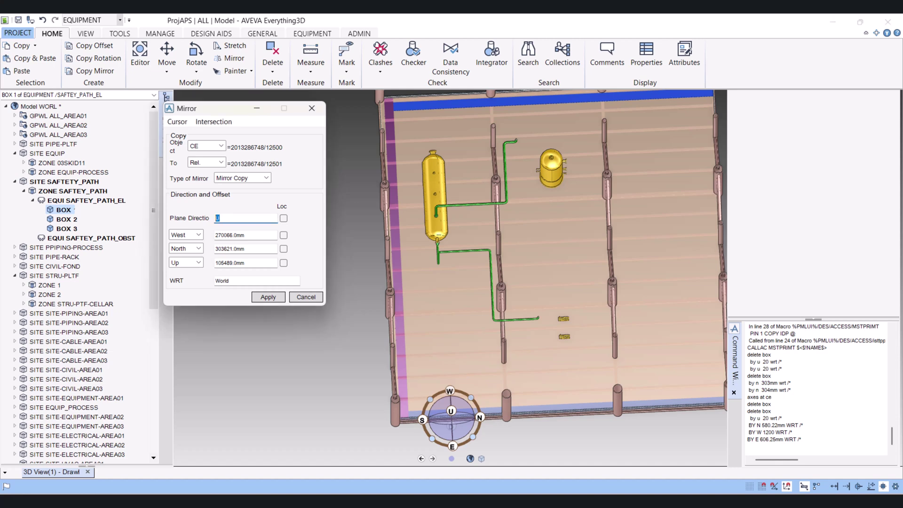
key("Return")
key("Return")
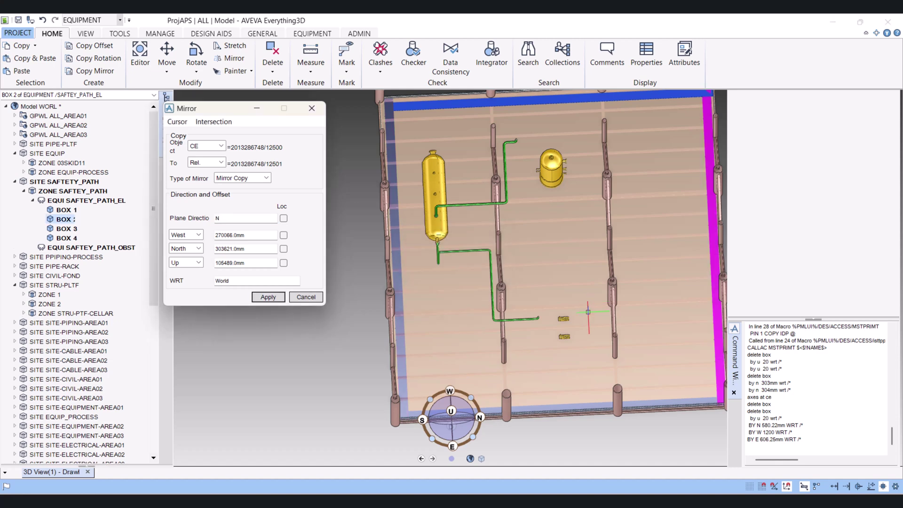
scroll(683, 281, "down", 2)
scroll(683, 281, "down", 1)
scroll(683, 281, "up", 3)
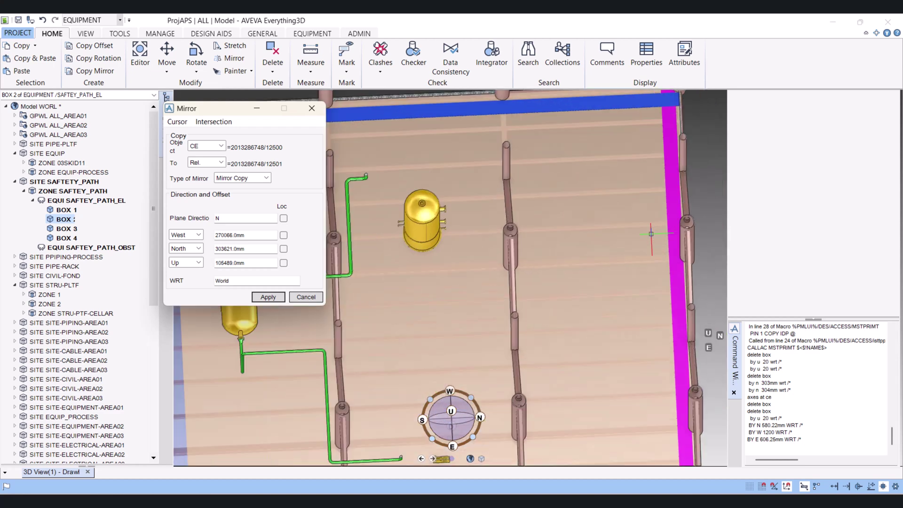
scroll(682, 289, "up", 2)
scroll(682, 304, "down", 2)
scroll(682, 310, "down", 1)
scroll(668, 259, "up", 2)
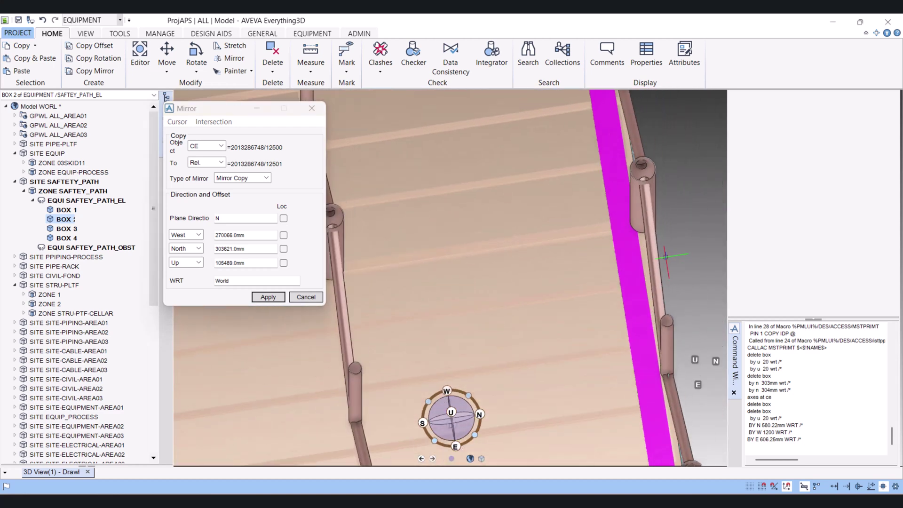
scroll(669, 259, "up", 2)
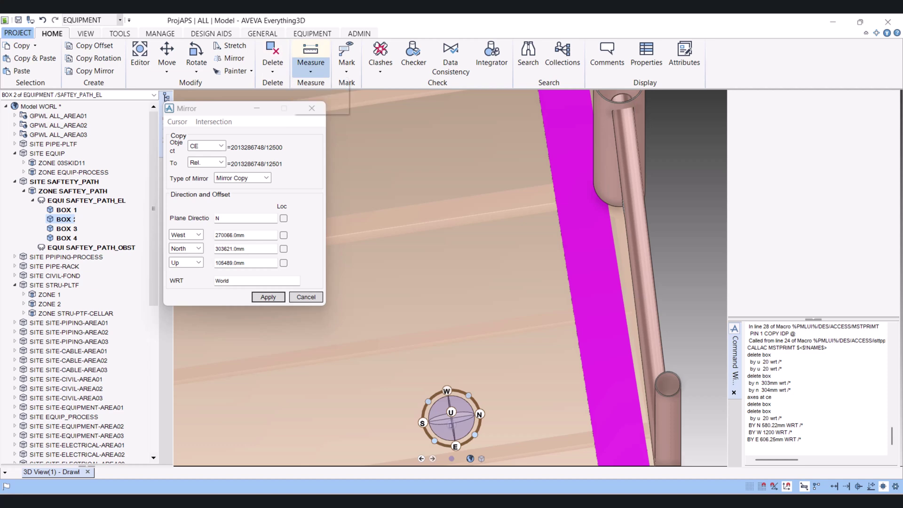
Measure the 253.45 mm gap from the box edge to the column, then move the box 253.45 mm south
left_click(310, 53)
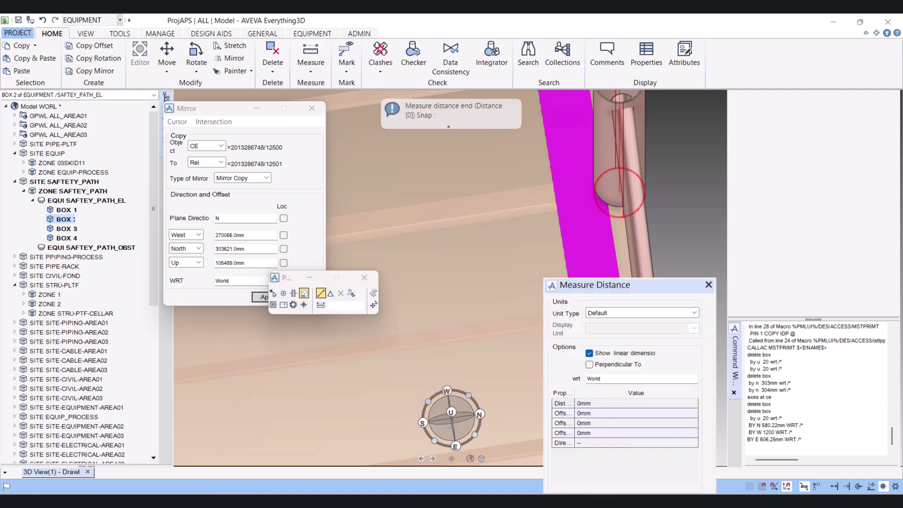
middle_click_drag(619, 191, 600, 236)
scroll(601, 236, "up", 1)
scroll(600, 236, "up", 2)
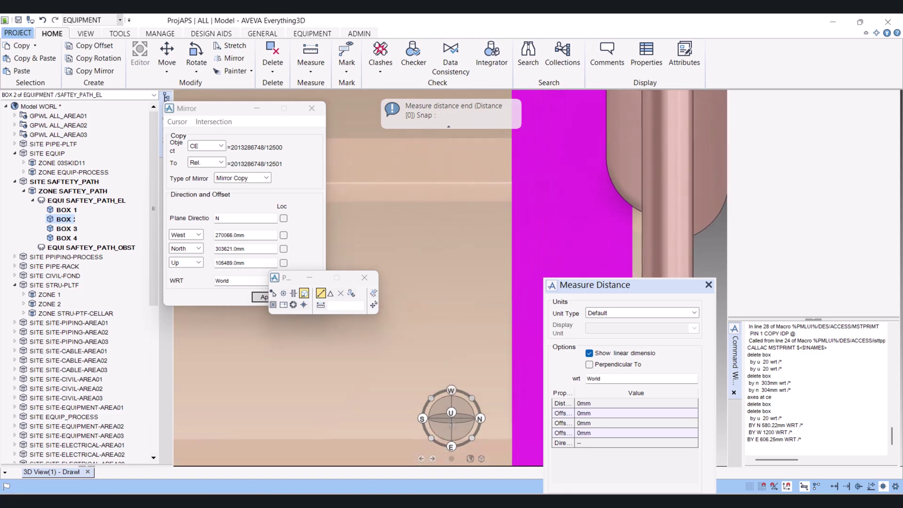
left_click(667, 182)
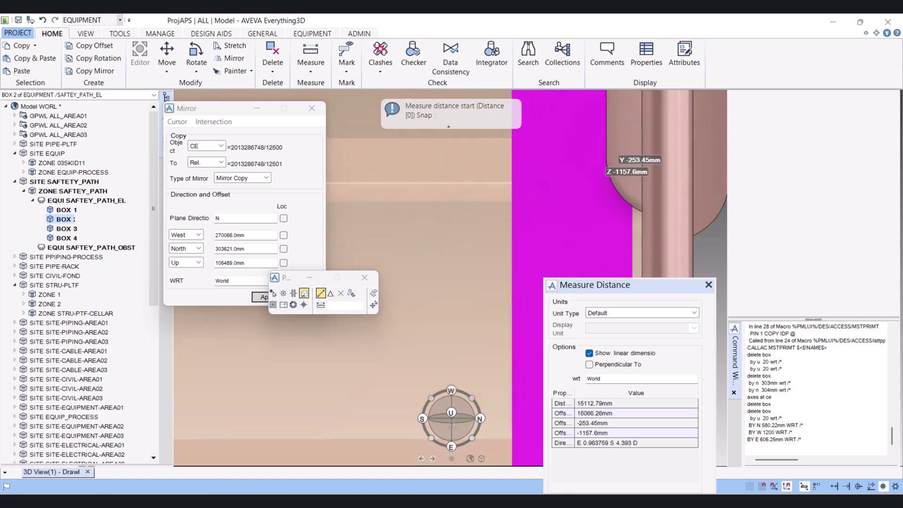
double_click(599, 422)
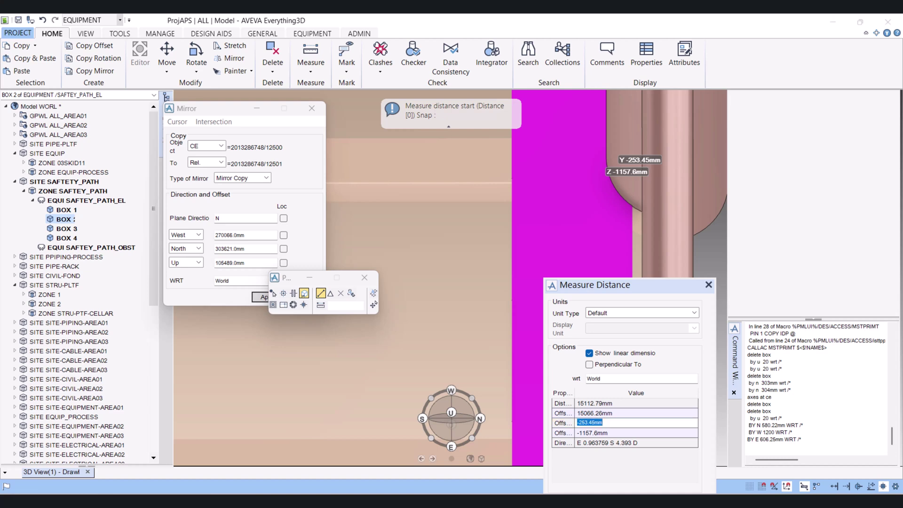
double_click(591, 421)
key("Escape")
type("BY S 253.45mm WRT")
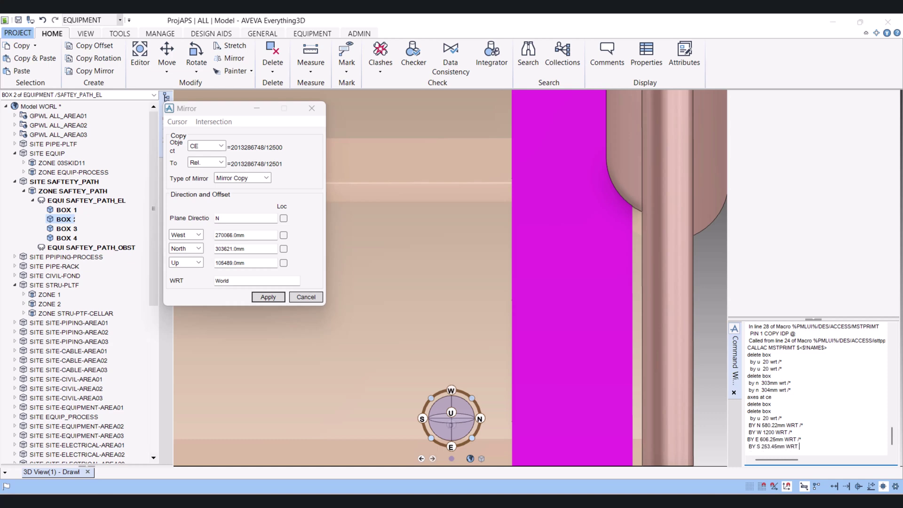
key("Return")
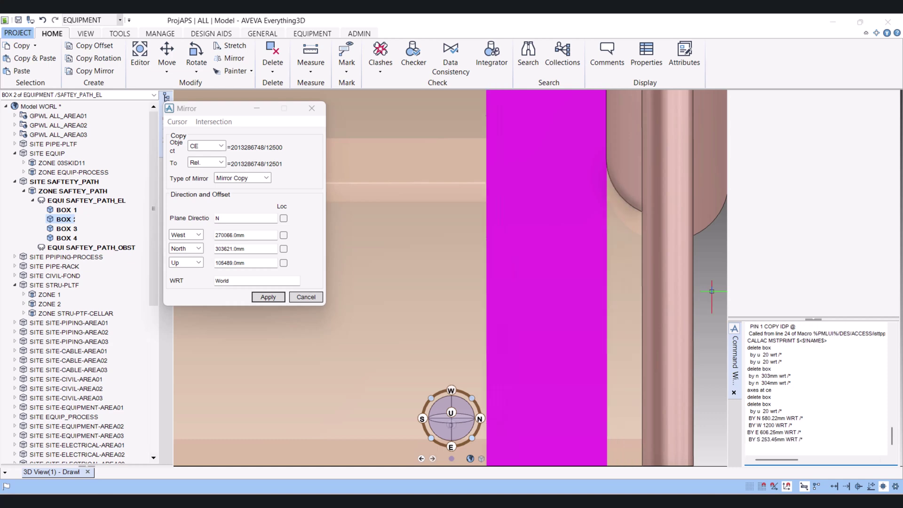
scroll(451, 275, "down", 5)
middle_click_drag(494, 211, 525, 217)
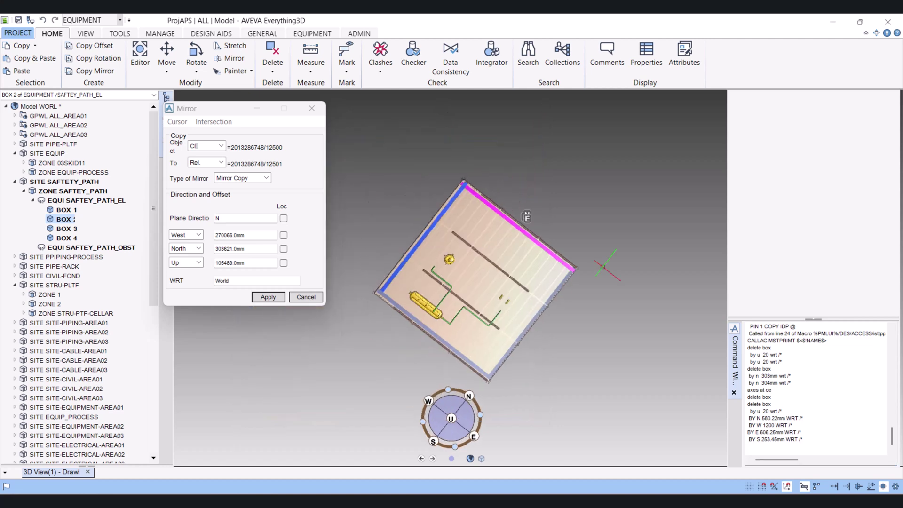
scroll(484, 173, "up", 2)
scroll(483, 173, "up", 2)
scroll(483, 173, "up", 2)
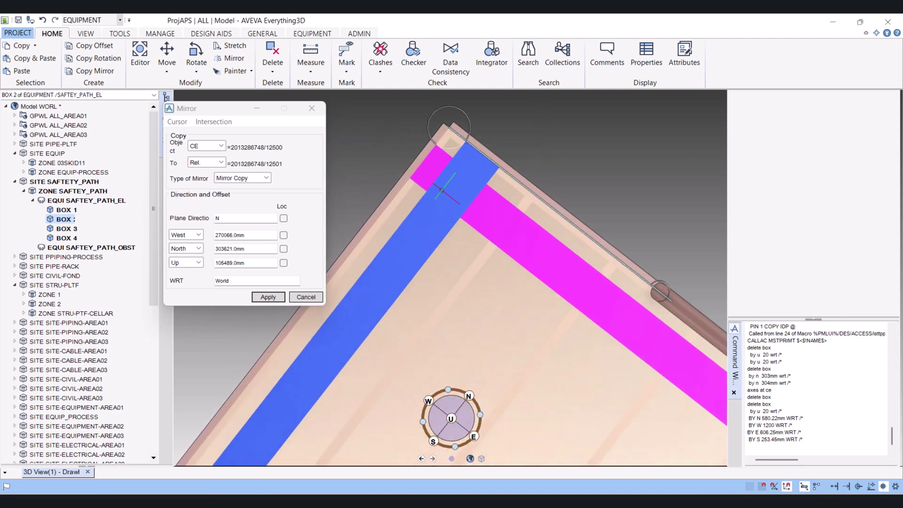
scroll(442, 188, "up", 3)
scroll(442, 189, "up", 3)
middle_click_drag(443, 189, 512, 152)
left_click(510, 141)
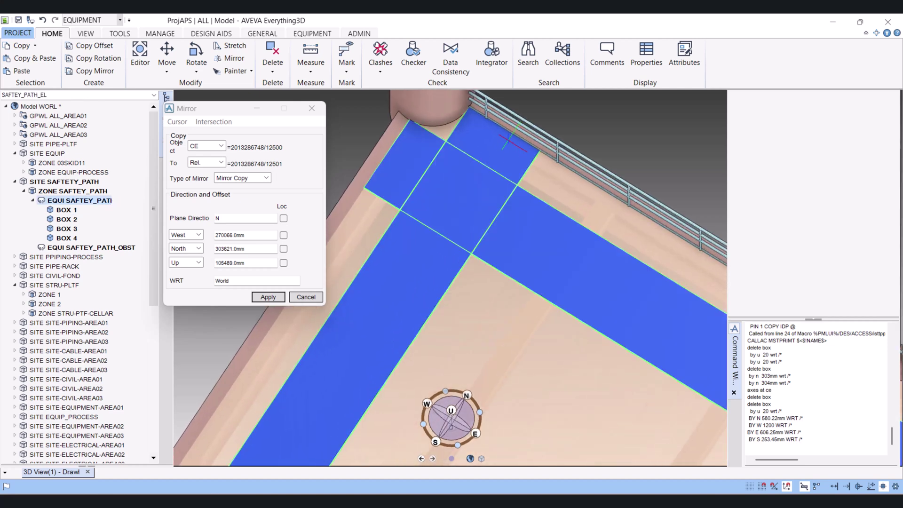
key("Down")
key("Down")
key("Down")
key("Down")
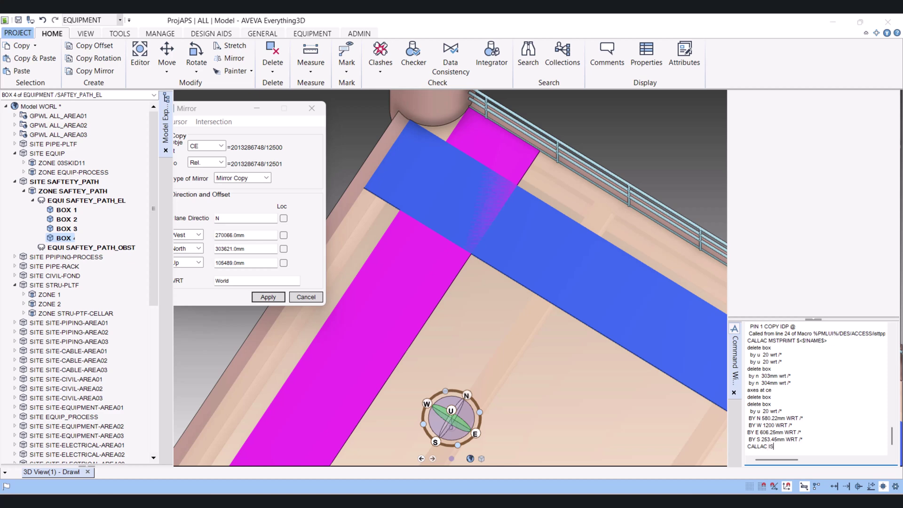
type("P")
Try stretching BOX 2 from a point off its edges and dismiss the 'P-Point not on edges of Box' error
key("Return")
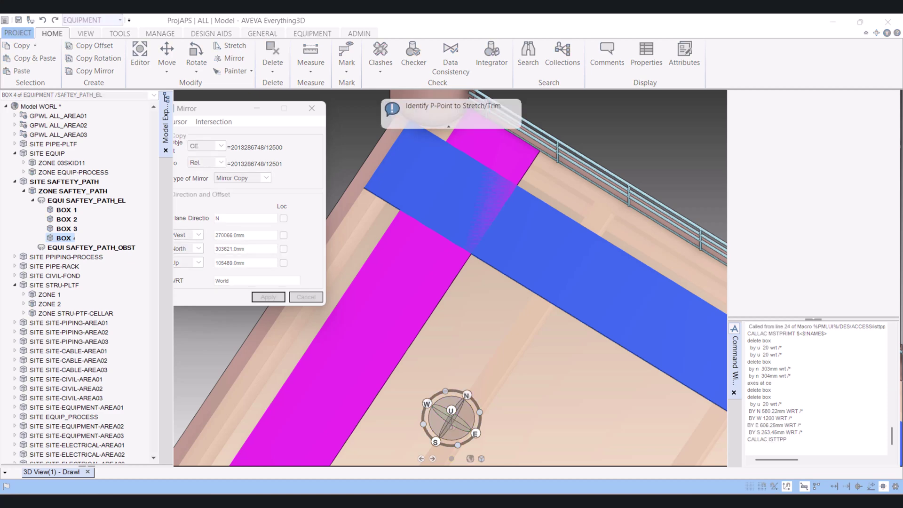
scroll(452, 282, "down", 3)
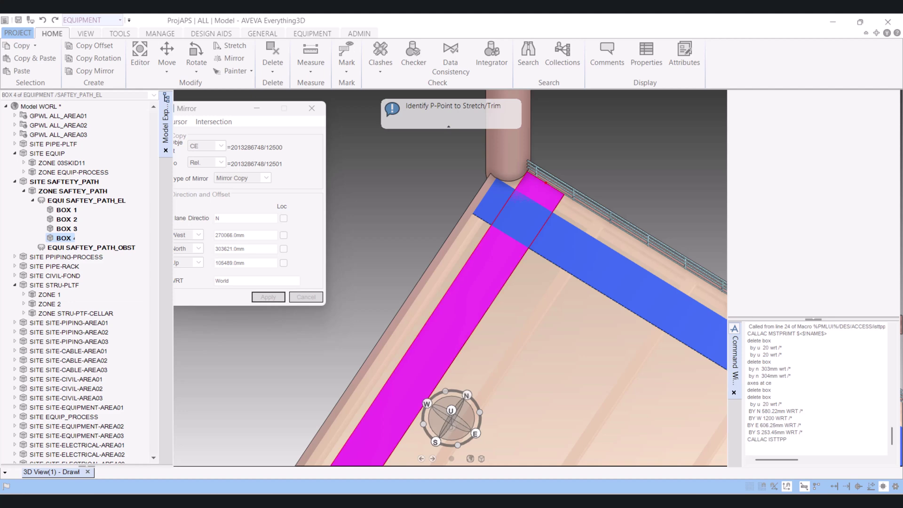
scroll(451, 282, "down", 2)
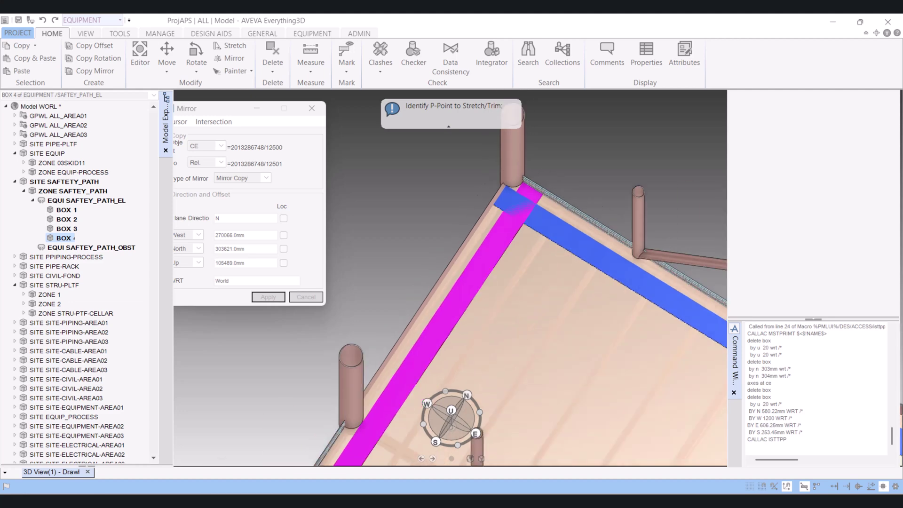
scroll(451, 282, "down", 2)
scroll(451, 283, "down", 2)
left_click(466, 180)
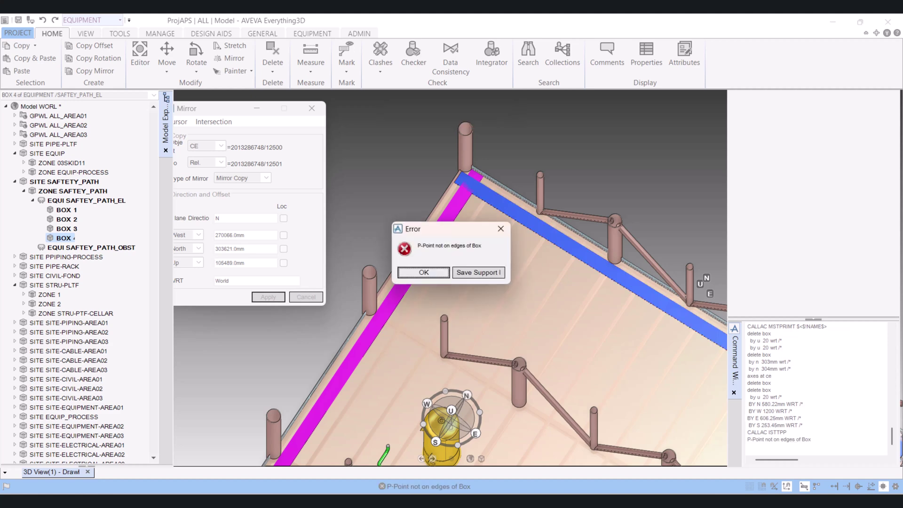
key("Return")
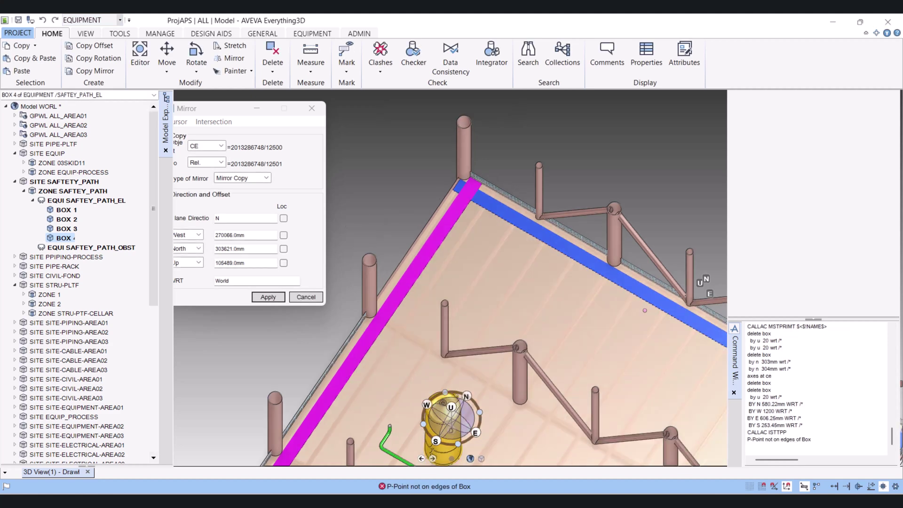
Close the mirror settings, select BOX 2, and trim its end against the neighbouring strip, keeping the new size
key("Return")
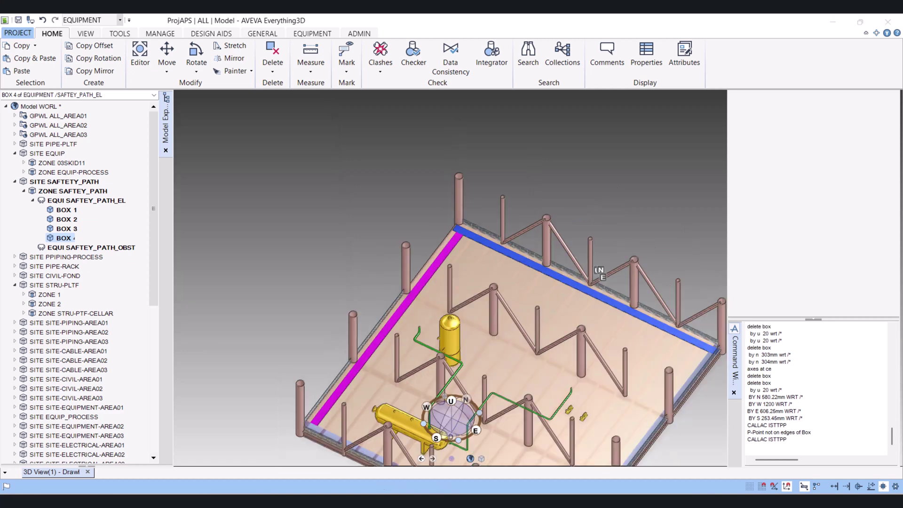
scroll(452, 416, "up", 3)
key("Up")
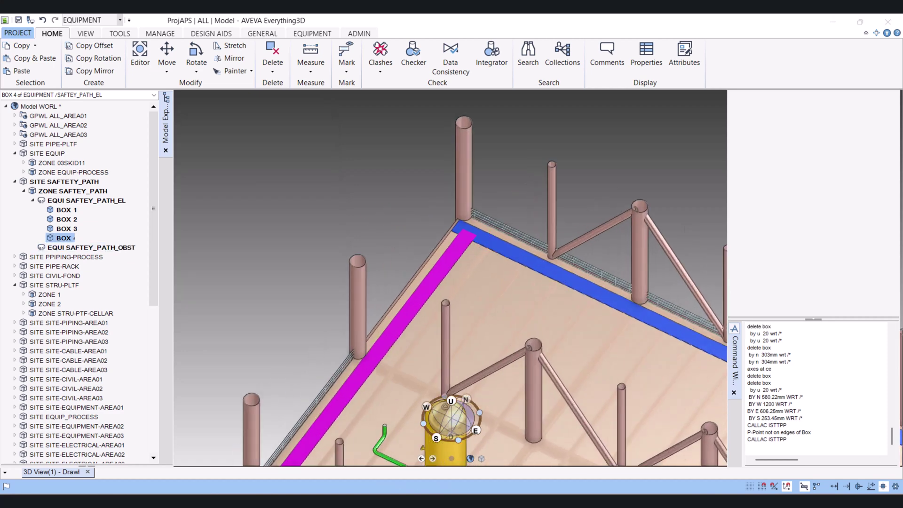
key("shift+Down")
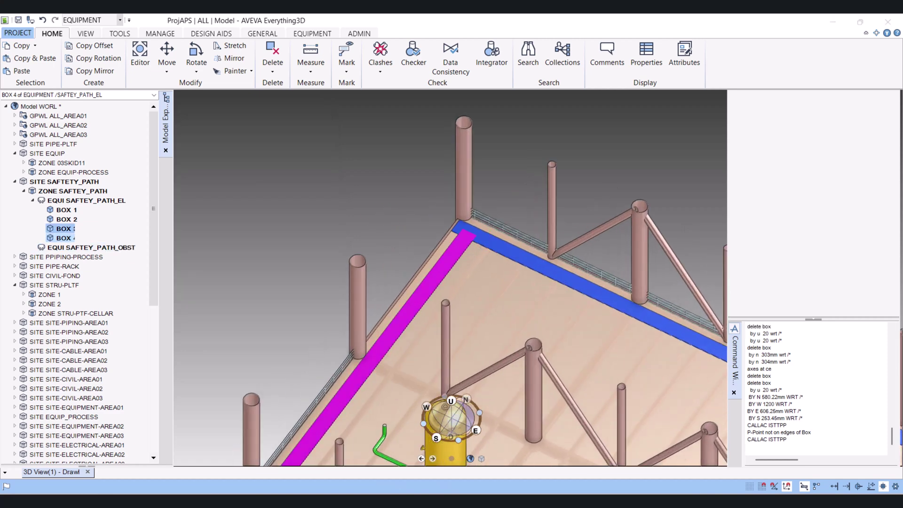
key("Up")
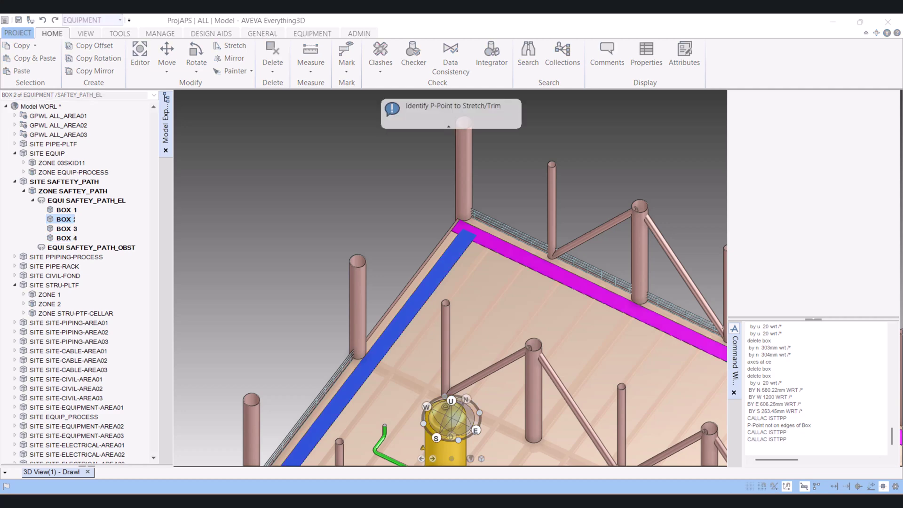
scroll(473, 242, "up", 5)
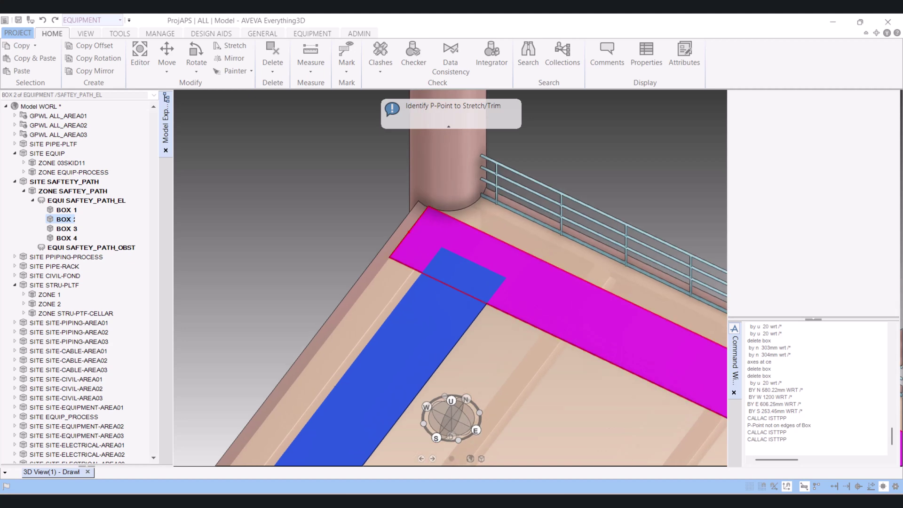
scroll(680, 299, "down", 2)
scroll(681, 300, "down", 3)
scroll(437, 338, "up", 2)
scroll(437, 338, "up", 3)
scroll(416, 336, "down", 2)
scroll(416, 336, "down", 2)
left_click(410, 337)
scroll(416, 336, "down", 2)
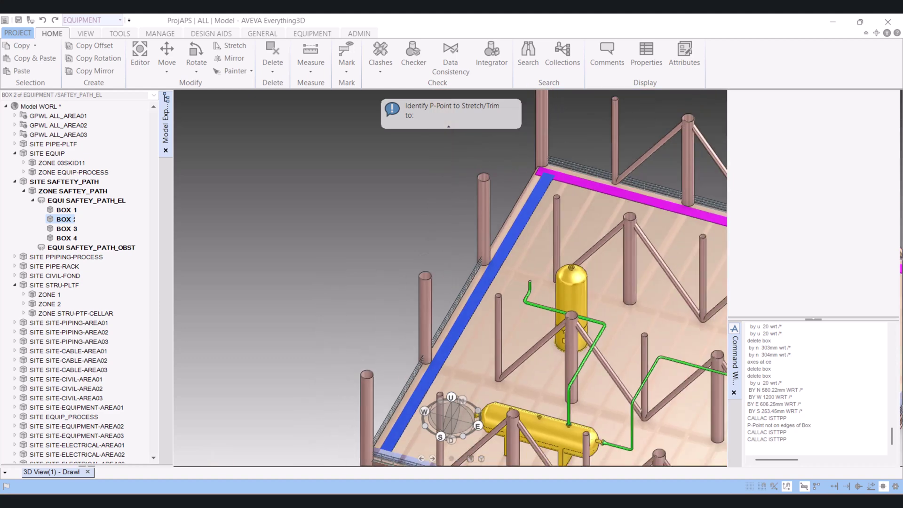
scroll(452, 283, "up", 1)
scroll(452, 283, "up", 1)
scroll(452, 282, "up", 1)
scroll(452, 282, "up", 1)
scroll(451, 282, "down", 1)
scroll(452, 282, "down", 1)
scroll(451, 282, "down", 2)
scroll(452, 283, "down", 1)
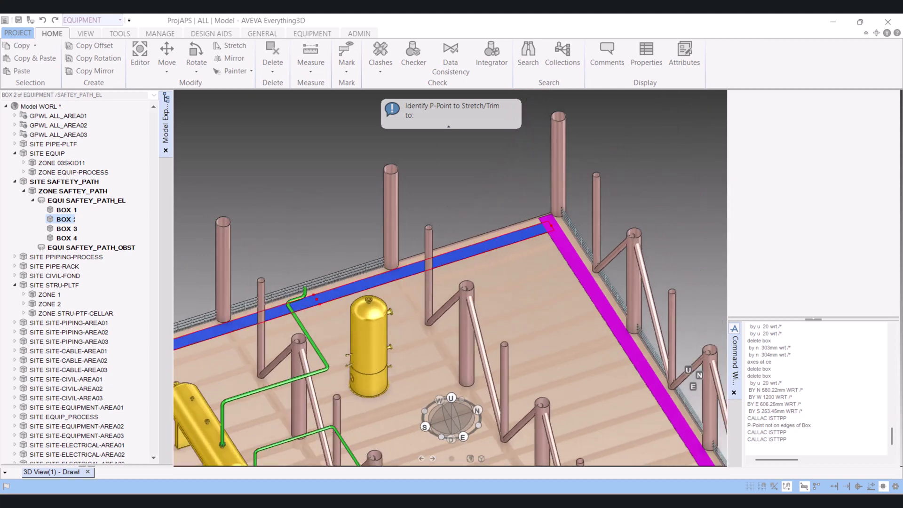
key("Escape")
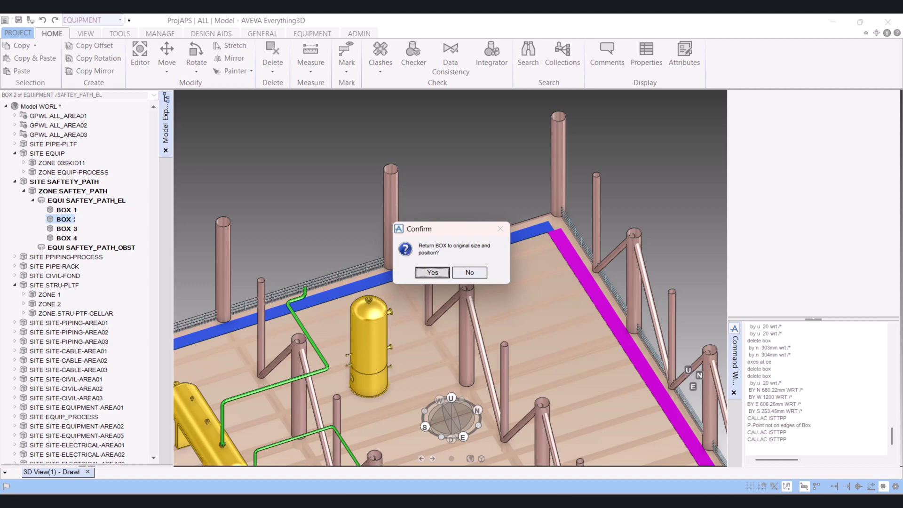
key("Return")
scroll(504, 215, "up", 4)
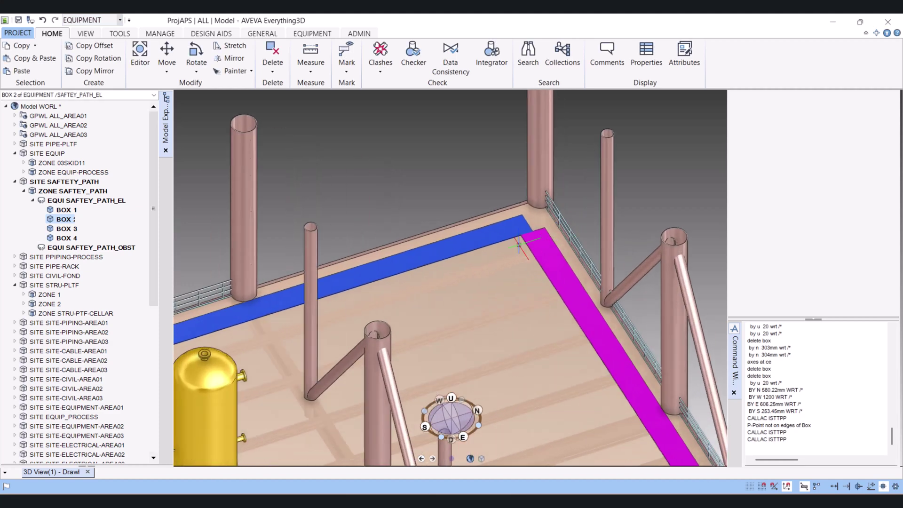
Select BOX 4 and stretch its end to the blue strip's edge, keeping the new size
left_click(65, 227)
left_click(65, 210)
left_click(65, 218, "ctrl")
left_click(65, 238)
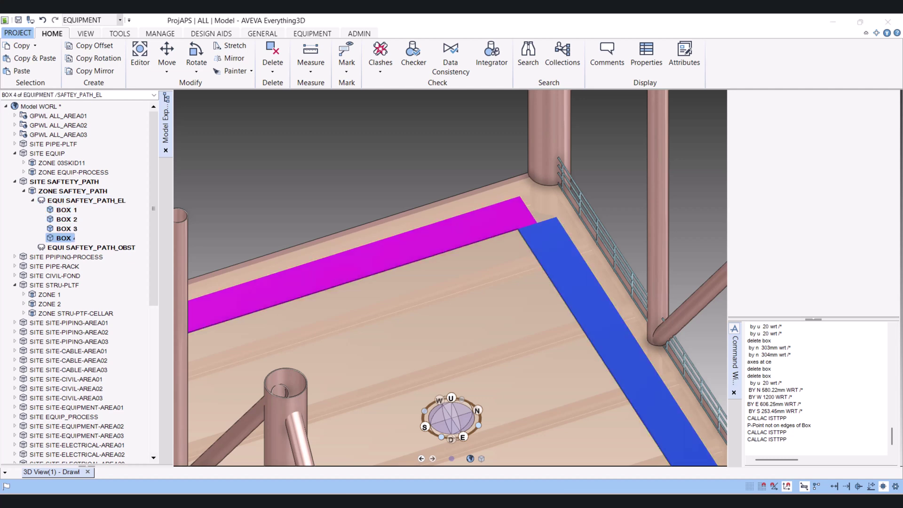
left_click(229, 46)
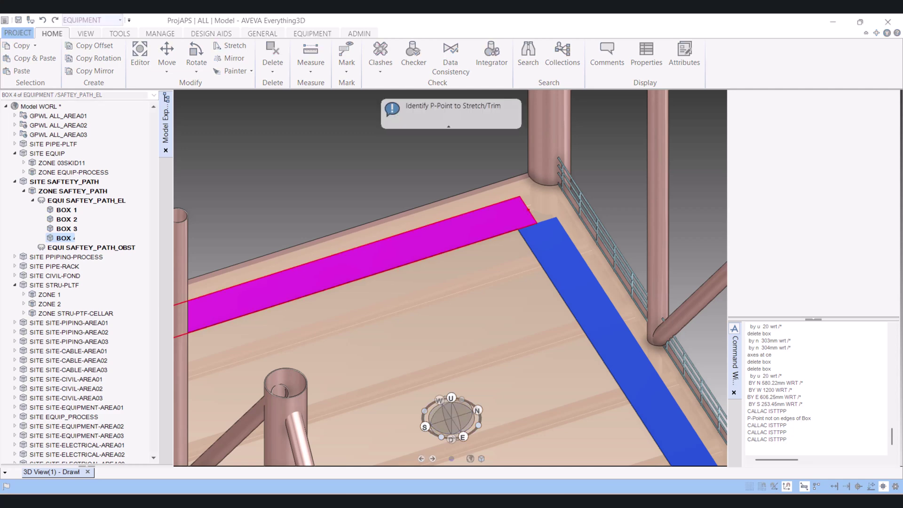
left_click(525, 205)
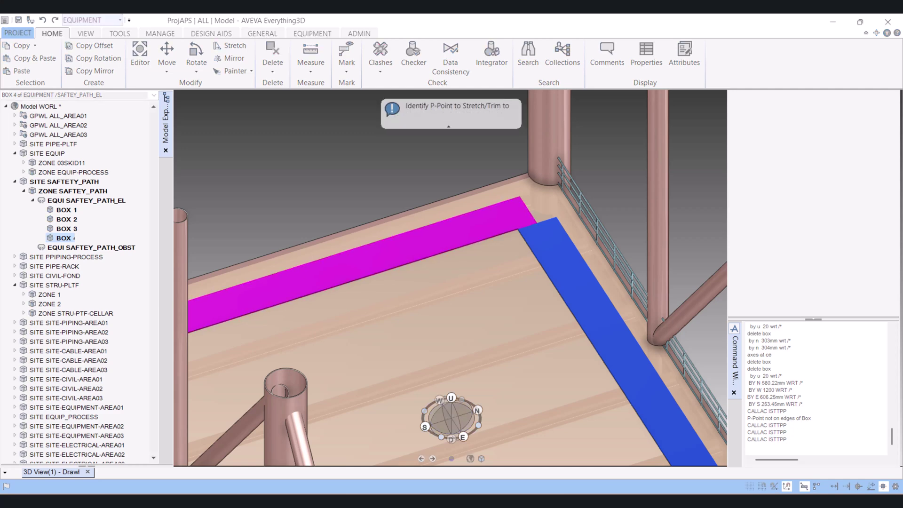
scroll(528, 212, "down", 3)
scroll(529, 229, "down", 2)
scroll(625, 384, "up", 2)
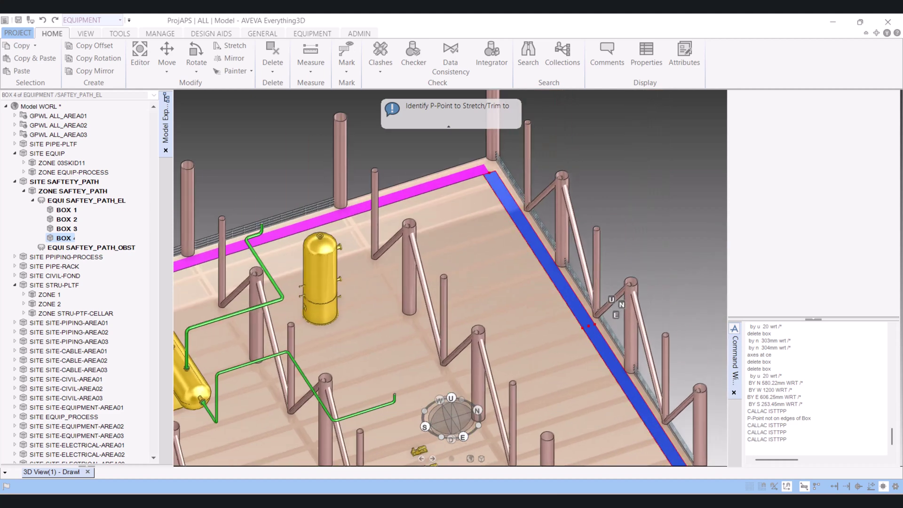
left_click(586, 326)
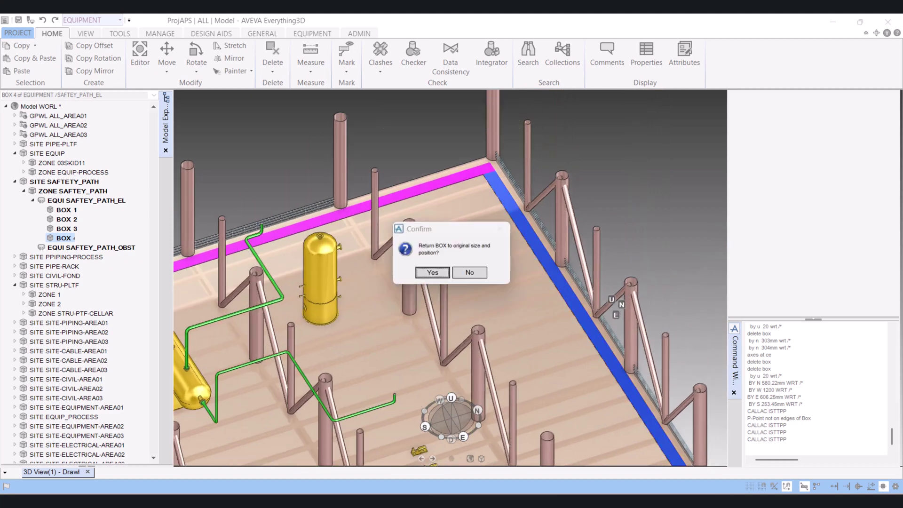
left_click(432, 273)
scroll(450, 278, "down", 3)
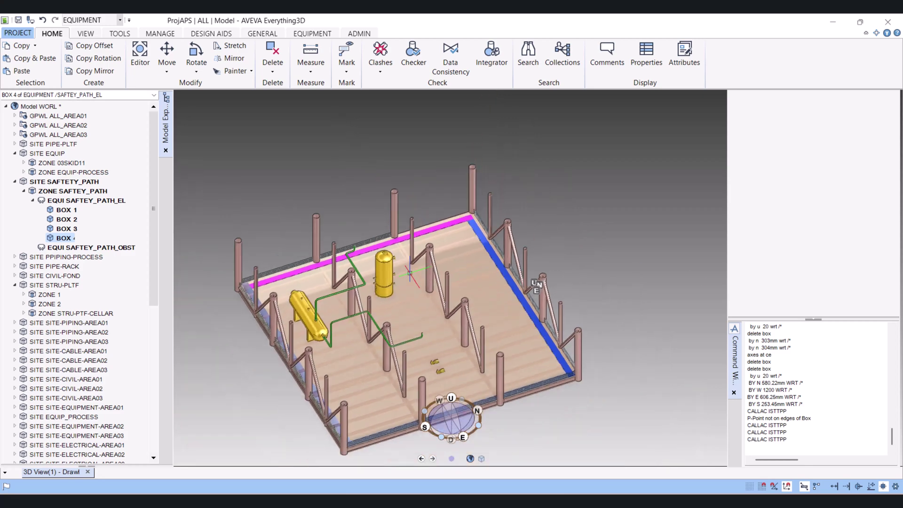
scroll(450, 279, "down", 2)
scroll(345, 317, "up", 2)
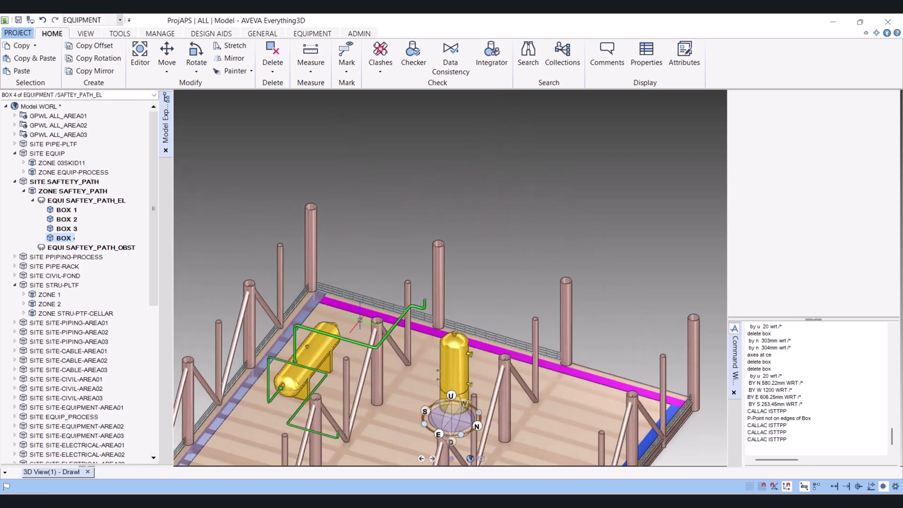
scroll(346, 318, "up", 2)
scroll(346, 318, "up", 2)
scroll(346, 318, "up", 2)
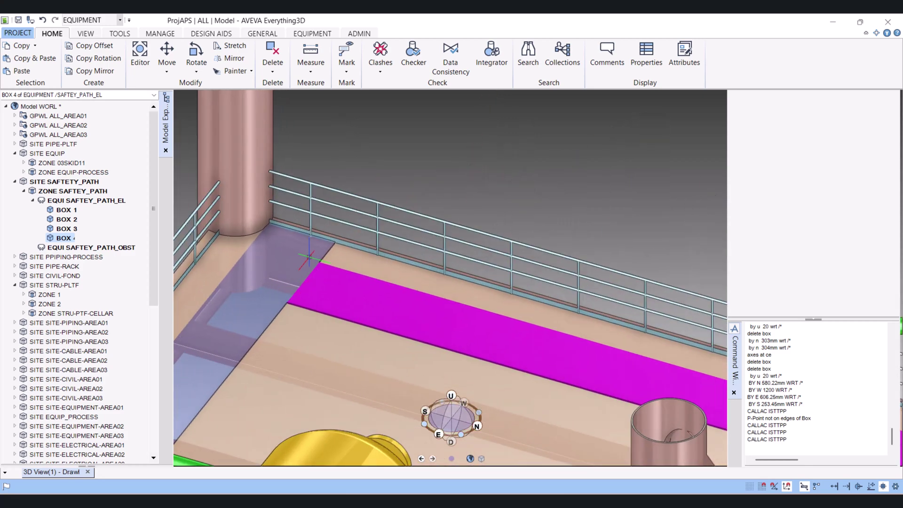
Select BOX 1 and stretch its end to the blue box edge, keeping the stretched size
middle_click_drag(290, 290, 295, 311)
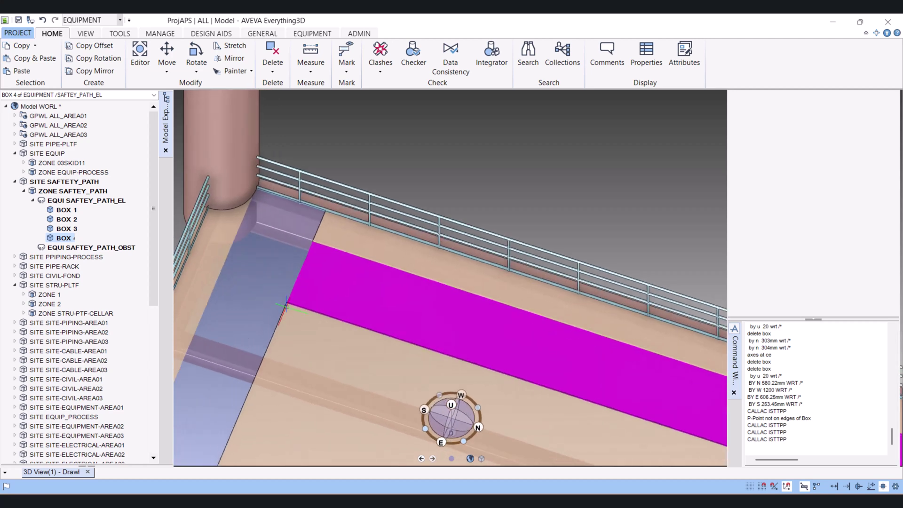
key("Left")
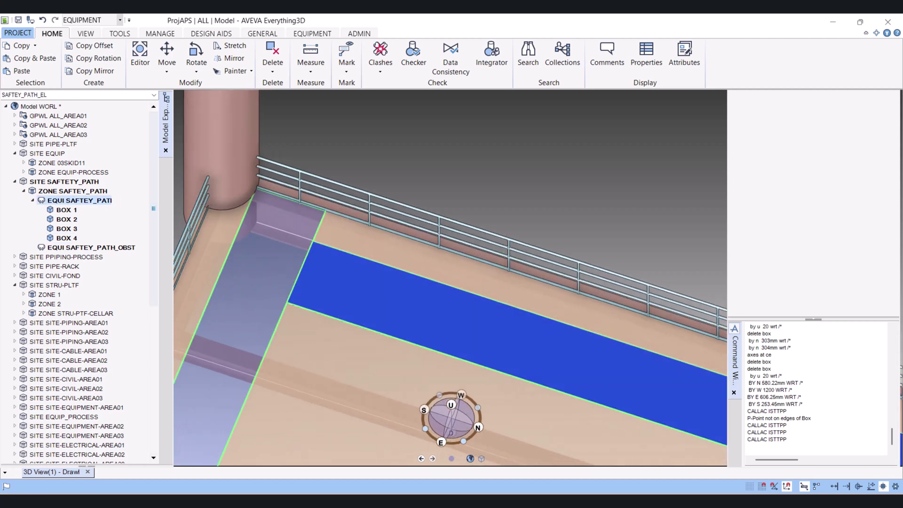
key("Down")
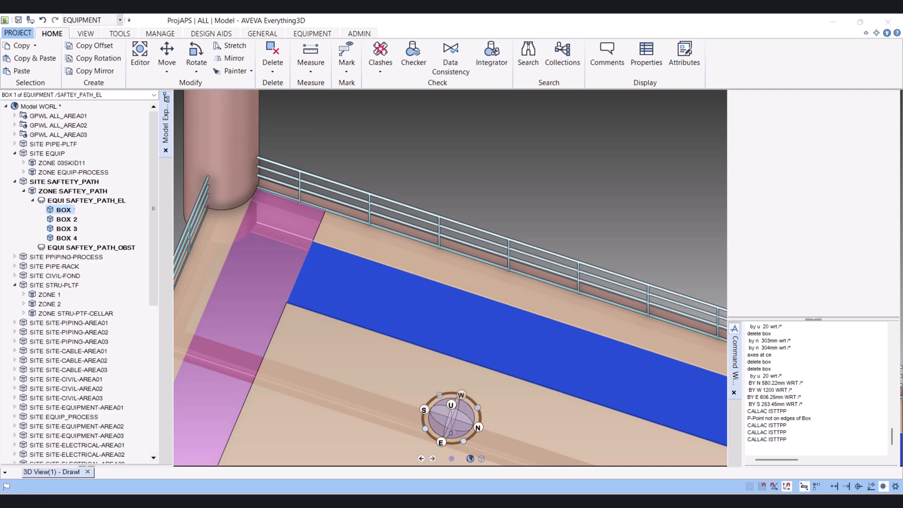
key("Return")
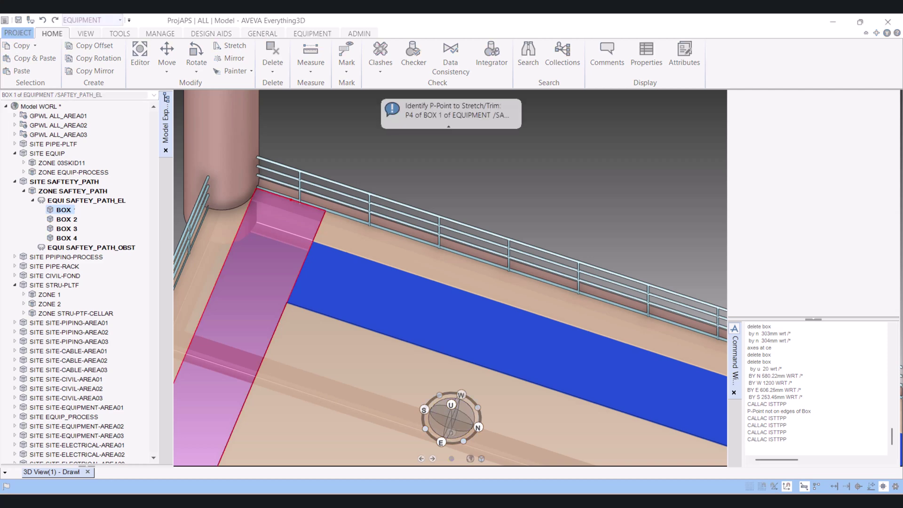
scroll(450, 277, "down", 3)
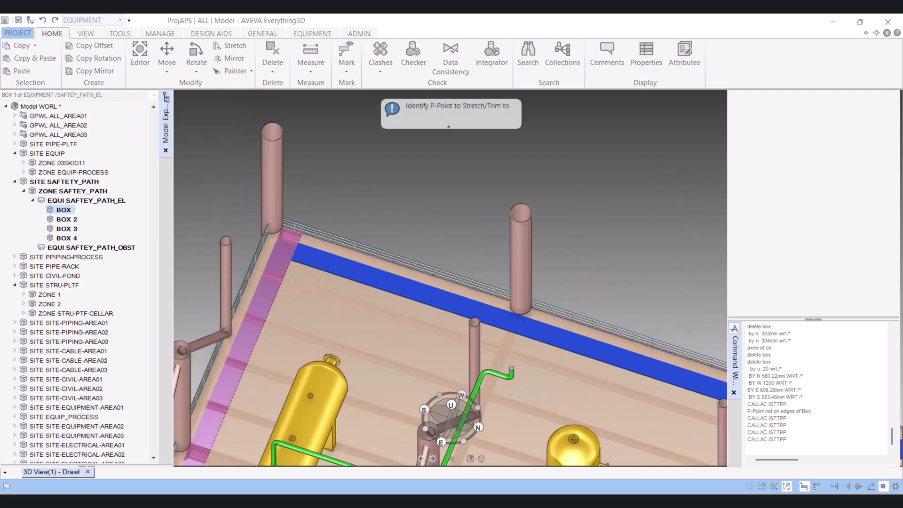
scroll(451, 278, "up", 2)
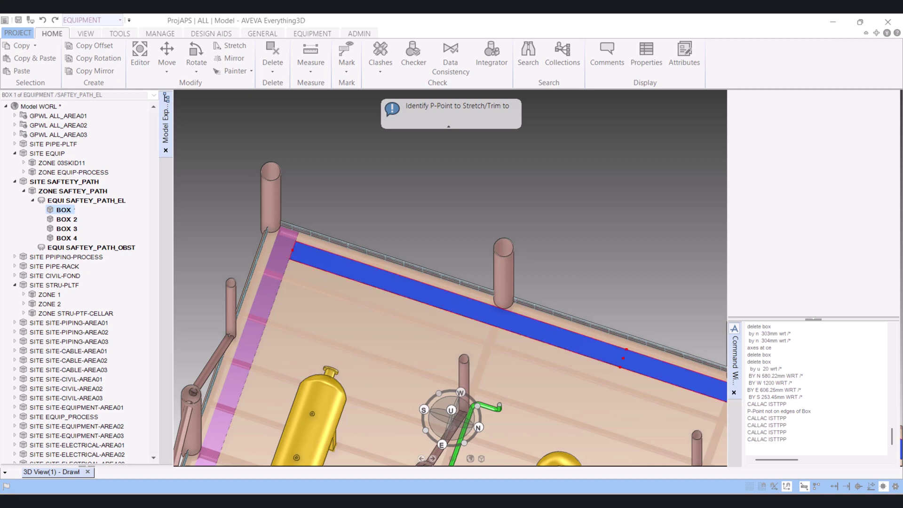
left_click(621, 356)
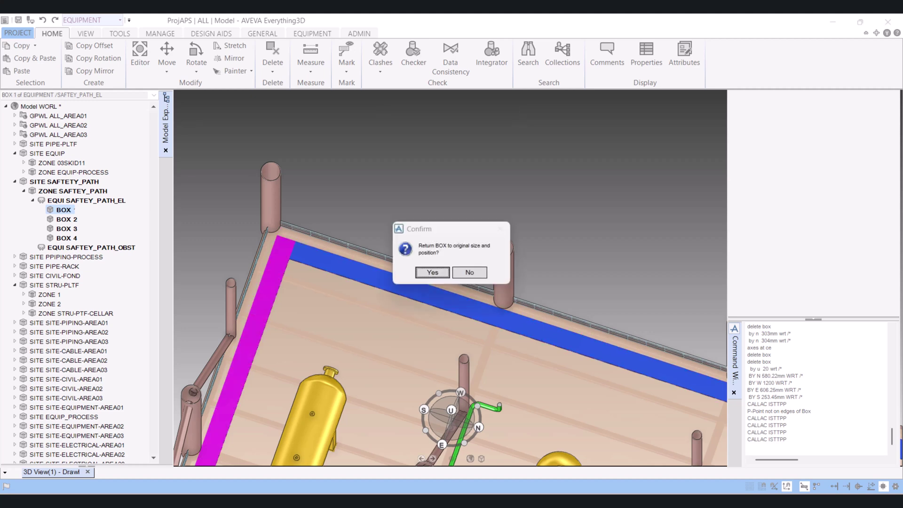
left_click(429, 270)
scroll(545, 366, "down", 5)
Orbit around the platform to inspect the four walkway strips along its edges
middle_click_drag(545, 366, 559, 362)
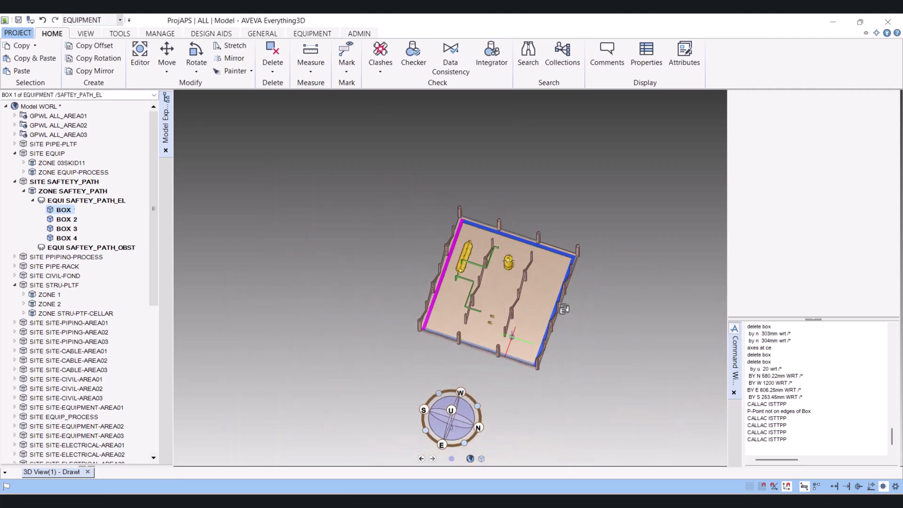
scroll(465, 275, "up", 5)
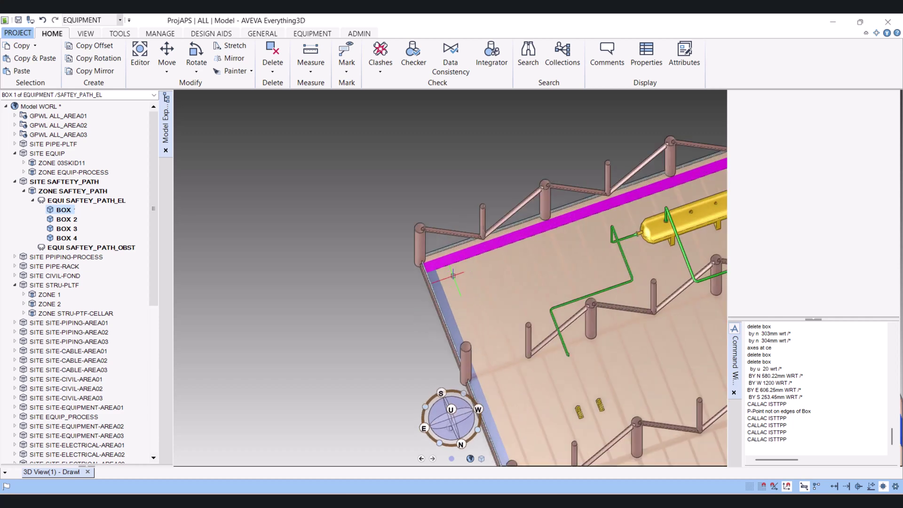
scroll(426, 267, "up", 5)
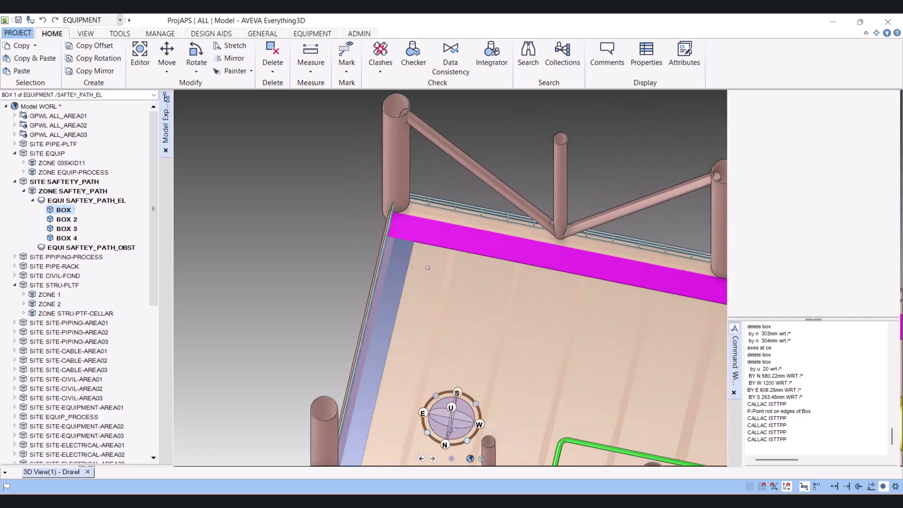
middle_click_drag(427, 267, 452, 268)
scroll(451, 282, "down", 5)
middle_click_drag(470, 302, 418, 277)
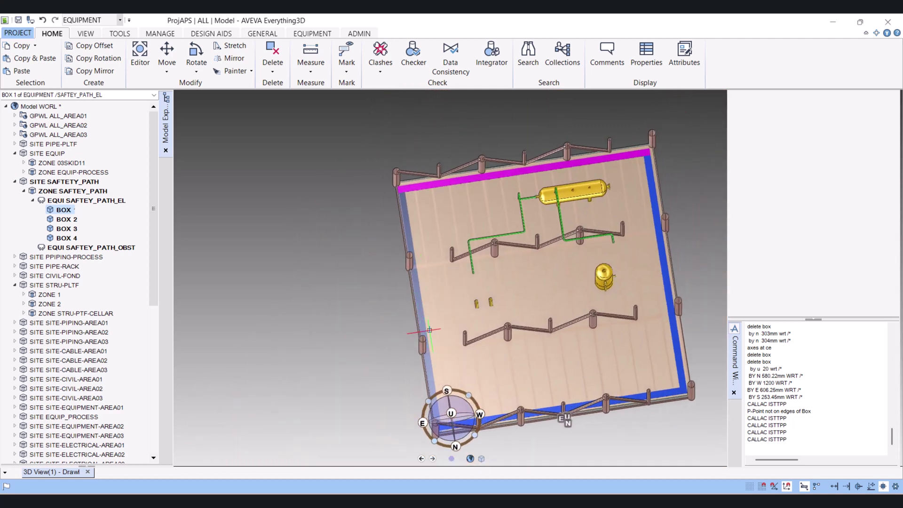
scroll(409, 271, "up", 3)
scroll(398, 264, "up", 2)
scroll(387, 257, "up", 2)
Measure the distance from BOX 3's face to the platform corner
middle_click_drag(388, 257, 386, 205)
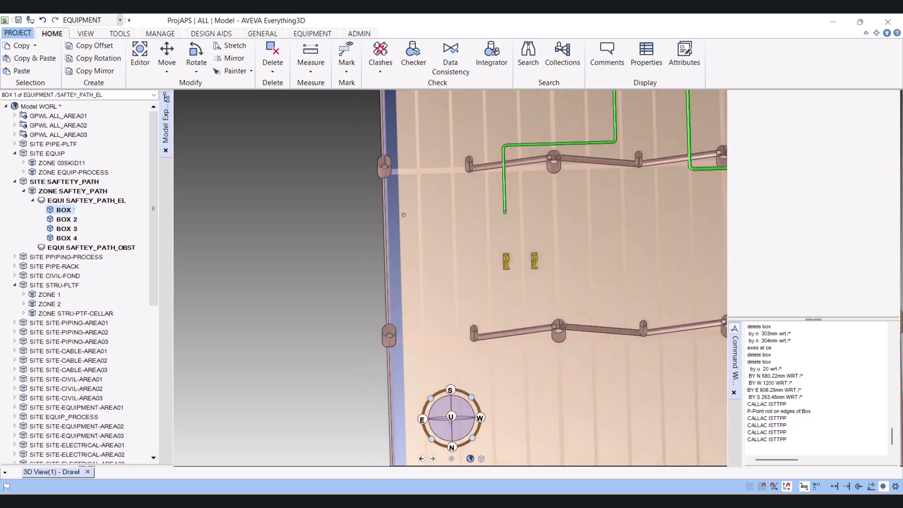
right_click(387, 206)
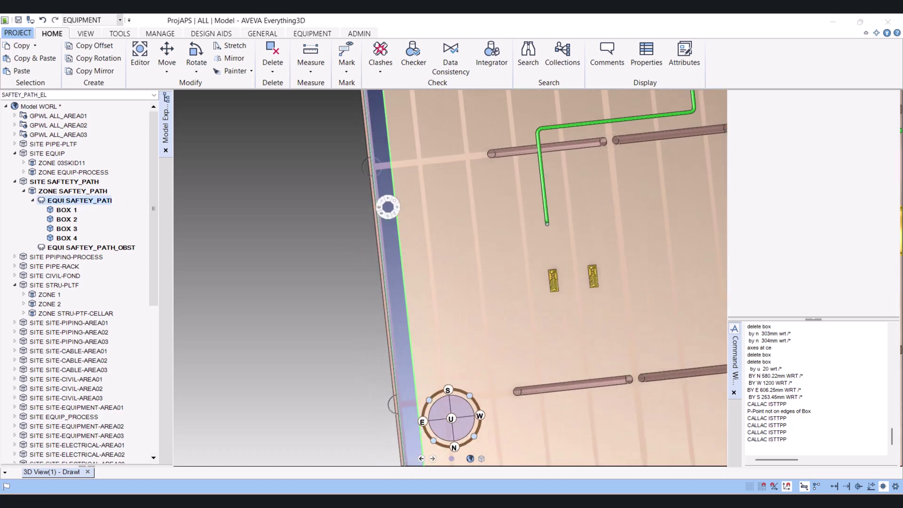
left_click(387, 206)
scroll(406, 154, "up", 1)
scroll(406, 154, "up", 2)
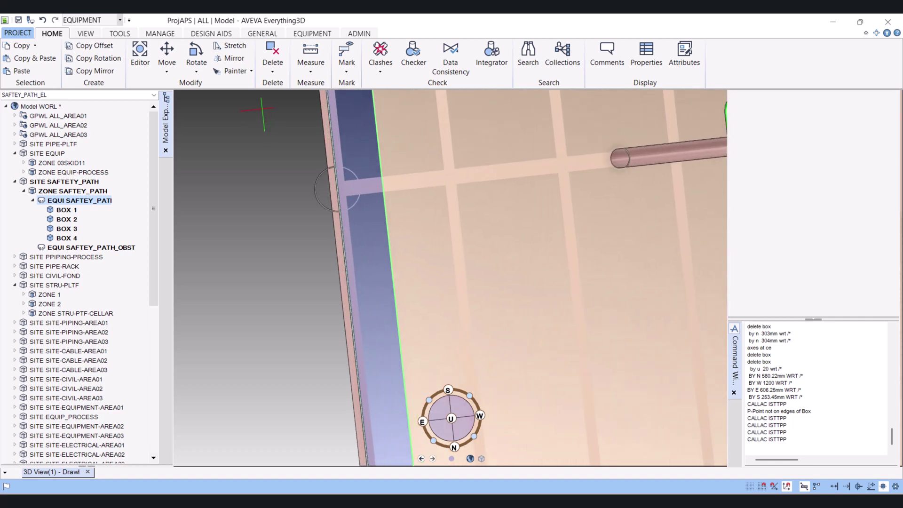
left_click(311, 71)
left_click(317, 86)
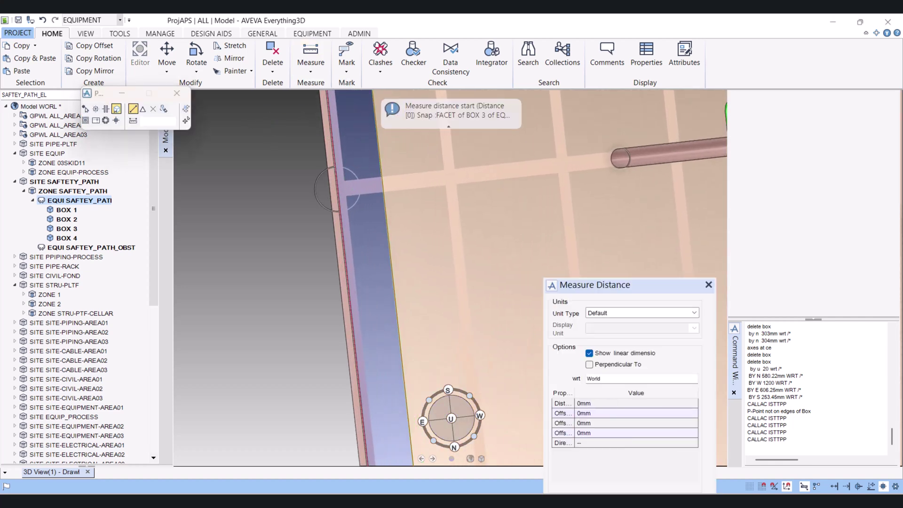
left_click(337, 189)
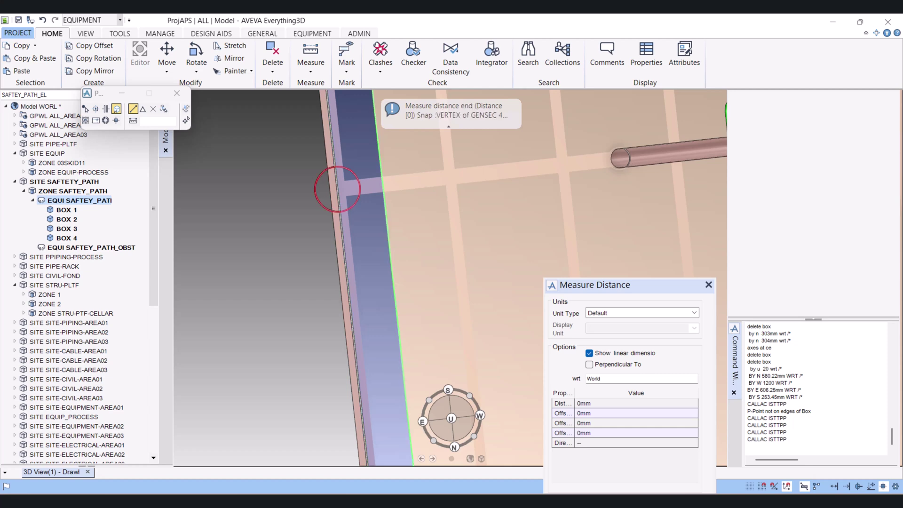
left_click(337, 189)
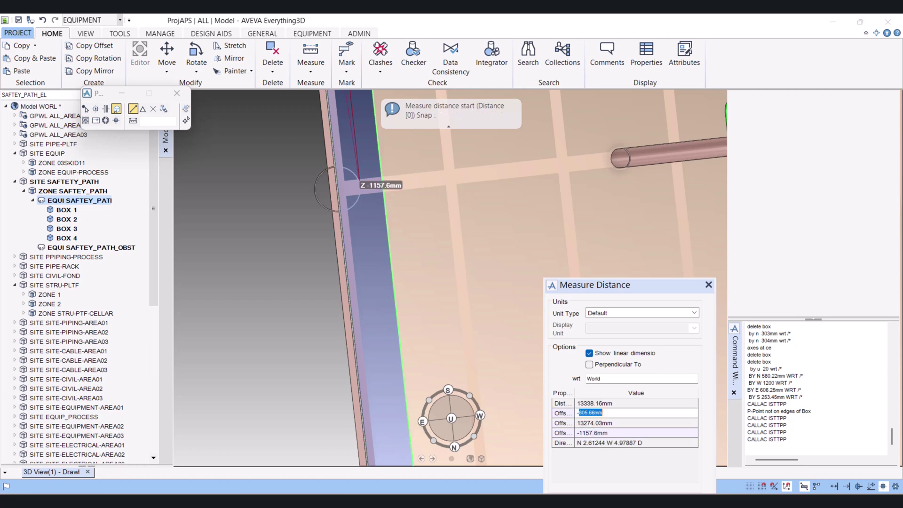
key("Escape")
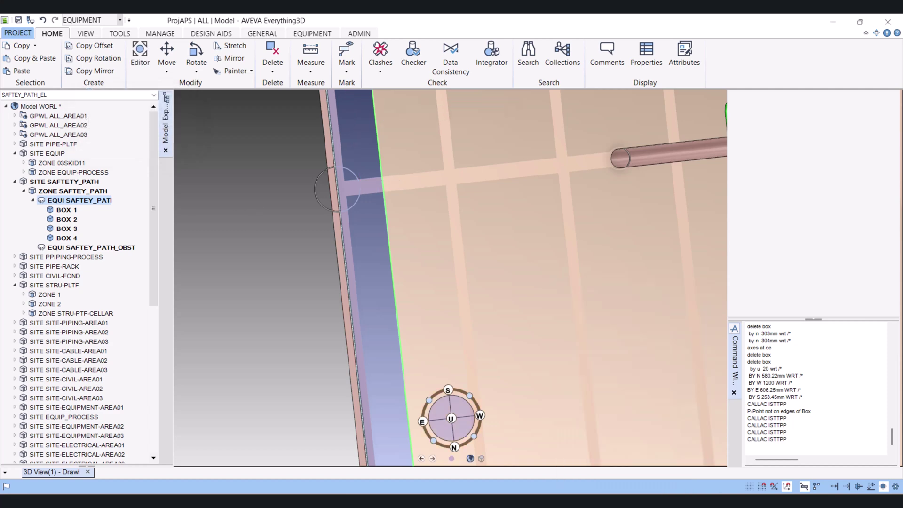
Move BOX 3 605.66 mm west with BY W 605.66mm WRT /*
left_click(62, 210)
left_click(66, 228, "ctrl")
type("BY W 605.66mm WRT /*")
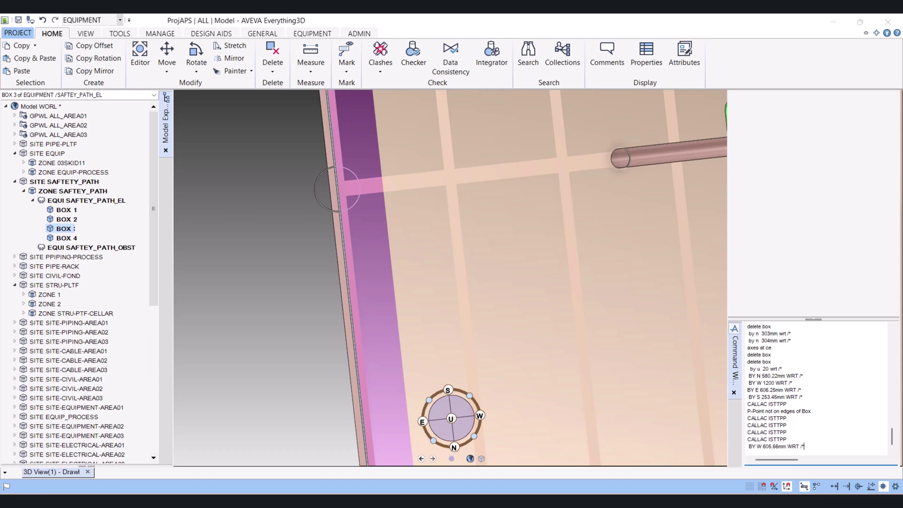
key("Return")
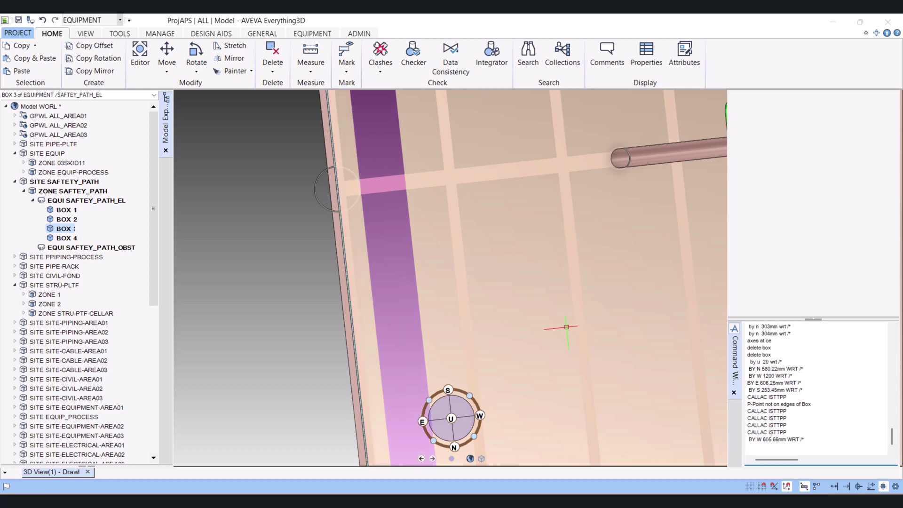
key("Home")
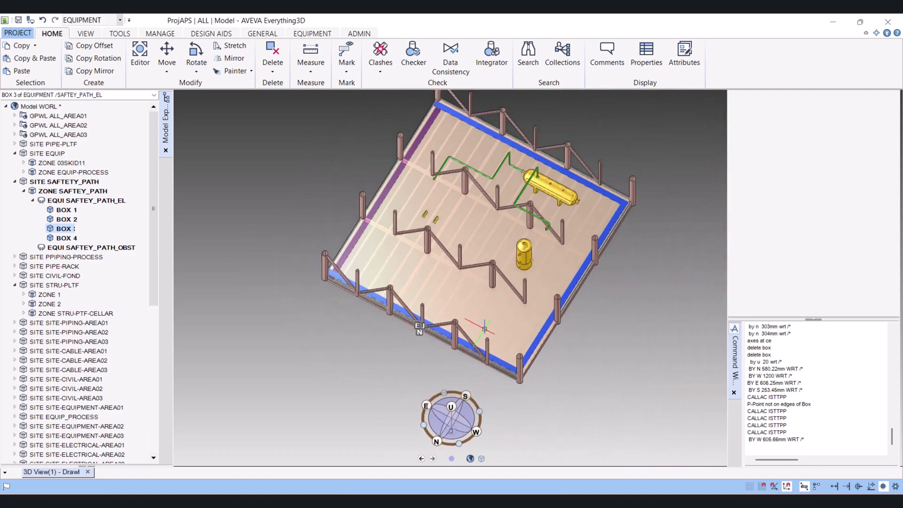
scroll(484, 327, "up", 2)
scroll(473, 268, "up", 3)
scroll(466, 203, "up", 3)
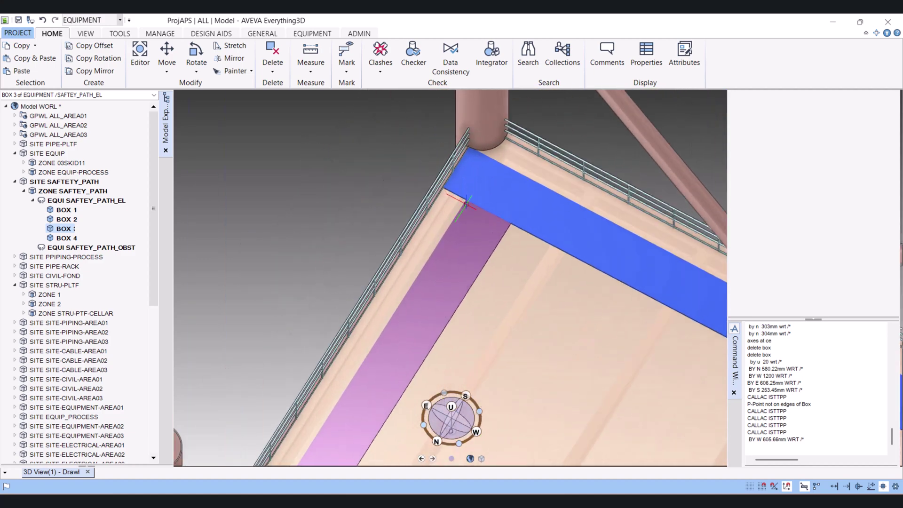
Make BOX 1 of the safety path equipment the current element
left_click(469, 178)
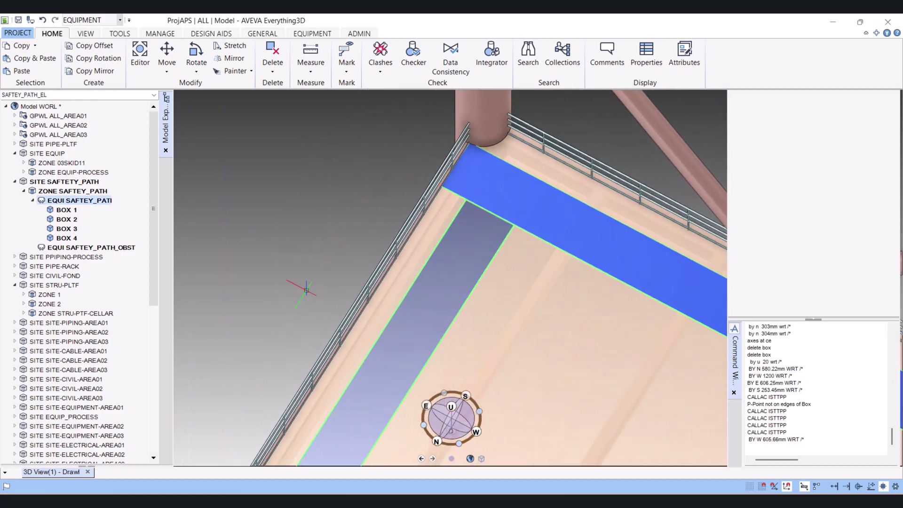
left_click(67, 238)
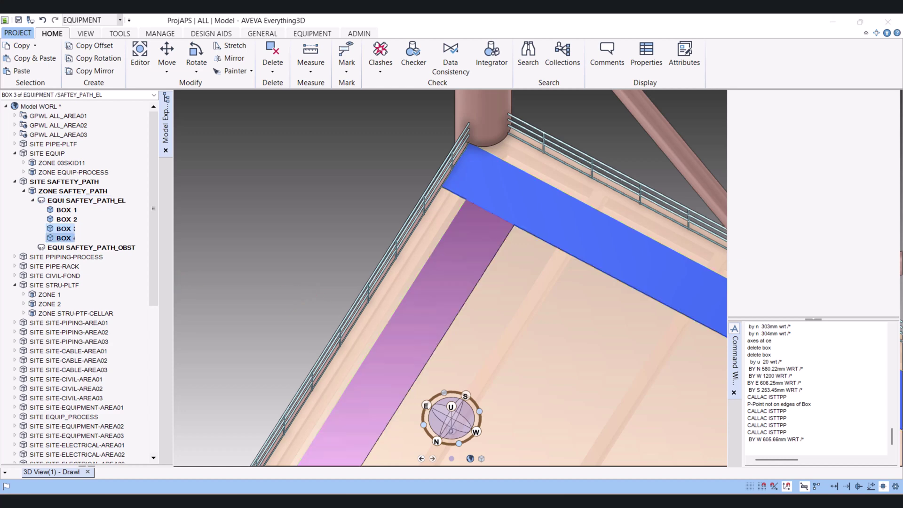
key("Up")
key("Up")
key("Up")
key("Return")
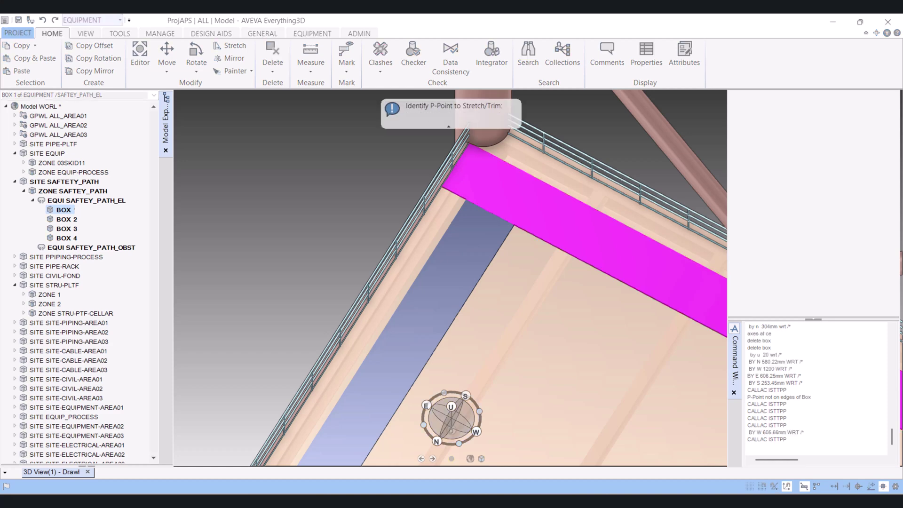
scroll(586, 261, "down", 3)
scroll(586, 261, "down", 2)
scroll(472, 422, "up", 2)
scroll(472, 422, "down", 3)
scroll(471, 422, "up", 4)
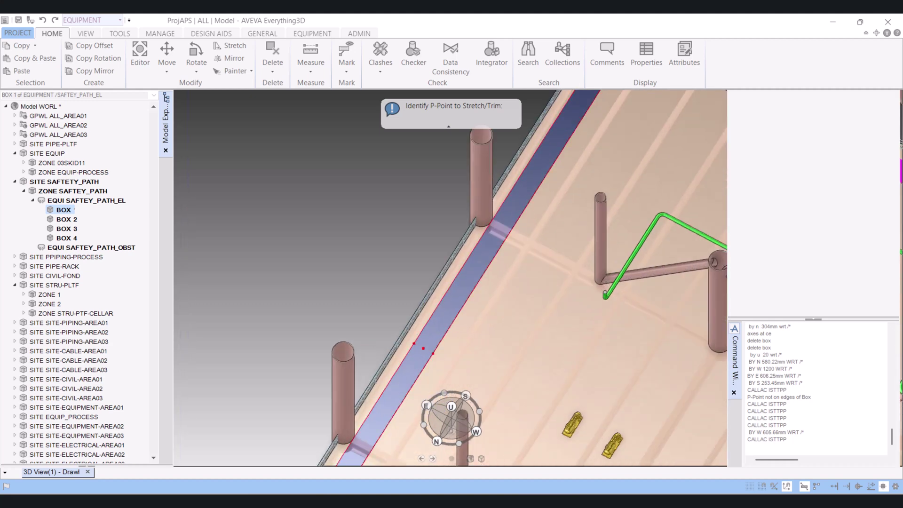
scroll(575, 322, "down", 2)
scroll(575, 322, "down", 1)
scroll(508, 328, "up", 1)
scroll(509, 328, "up", 1)
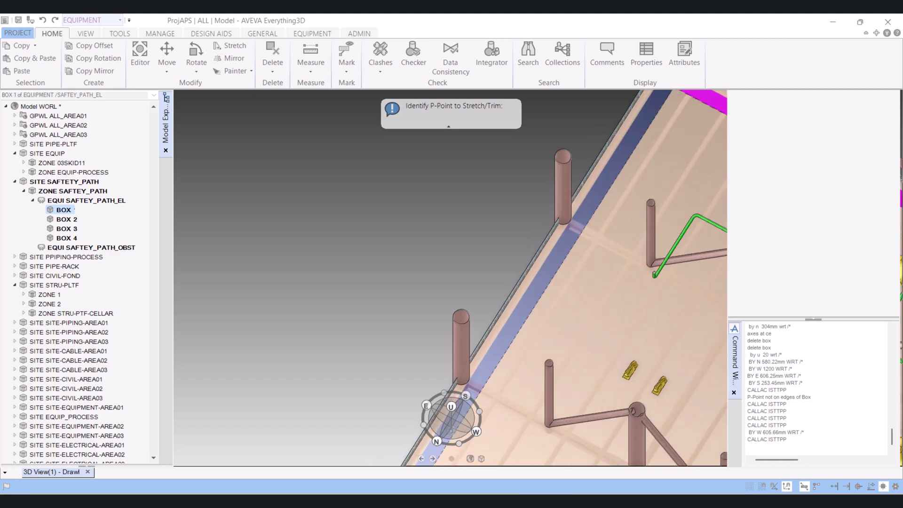
scroll(508, 328, "down", 1)
left_click(513, 328)
left_click(423, 273)
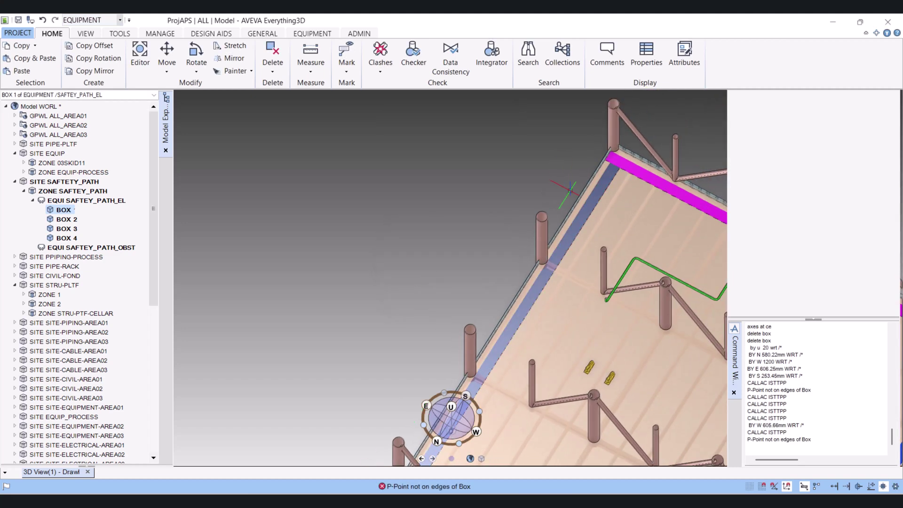
scroll(583, 202, "up", 1)
scroll(584, 202, "up", 1)
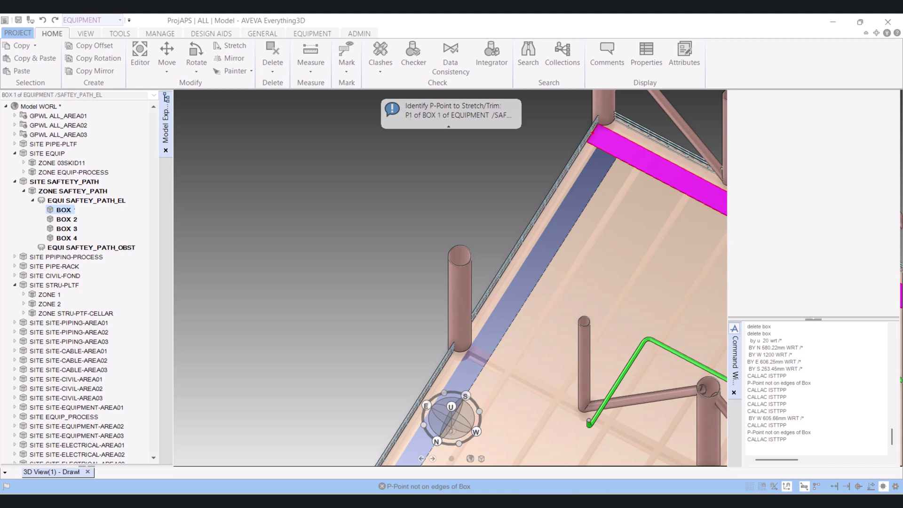
scroll(524, 303, "down", 2)
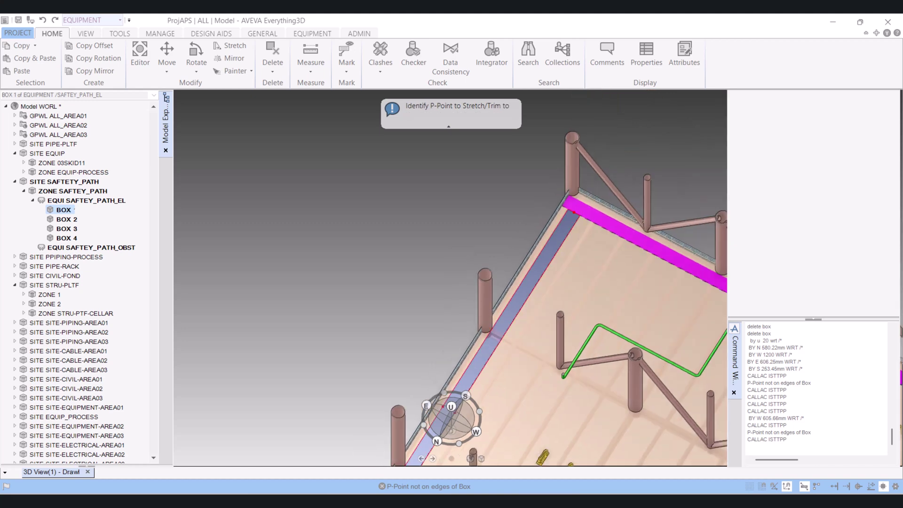
left_click(557, 219)
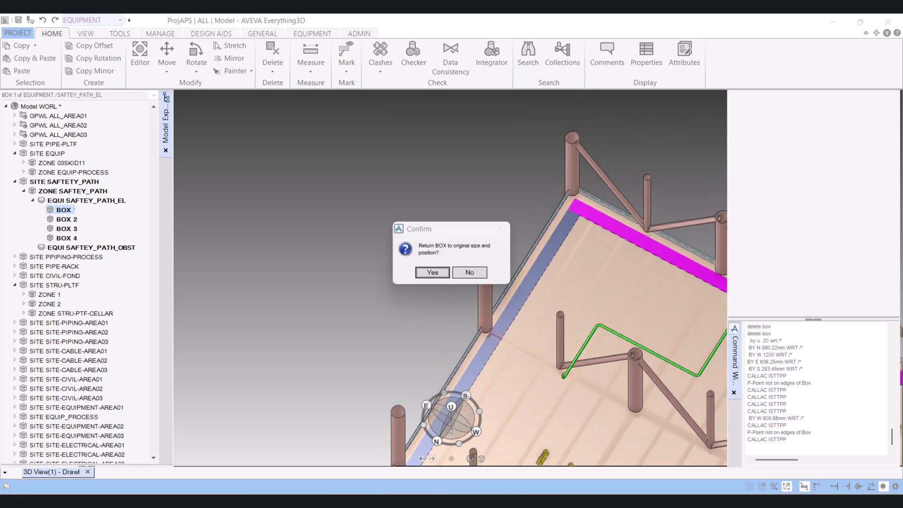
key("Return")
scroll(557, 219, "down", 3)
Stretch BOX 2 along the platform edge by picking its end point and confirming
middle_click_drag(557, 219, 523, 286, "shift")
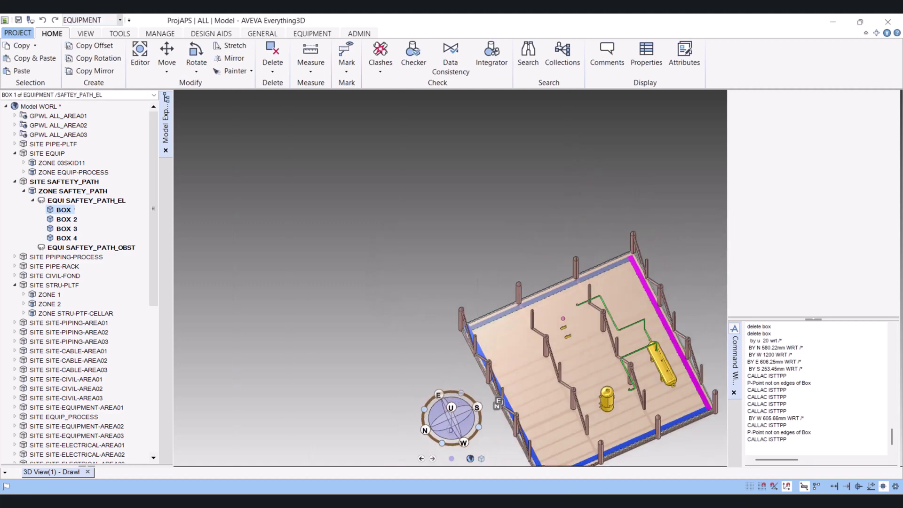
scroll(522, 286, "up", 2)
scroll(504, 254, "up", 2)
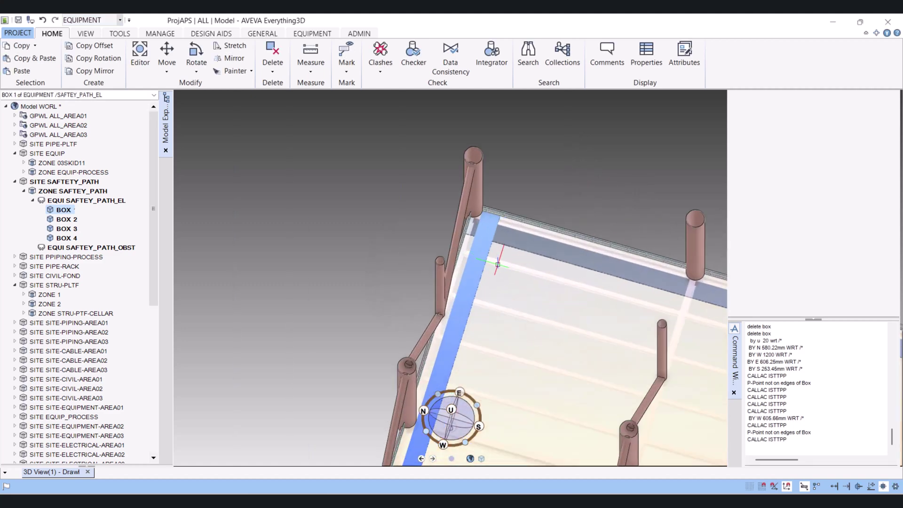
scroll(478, 209, "up", 2)
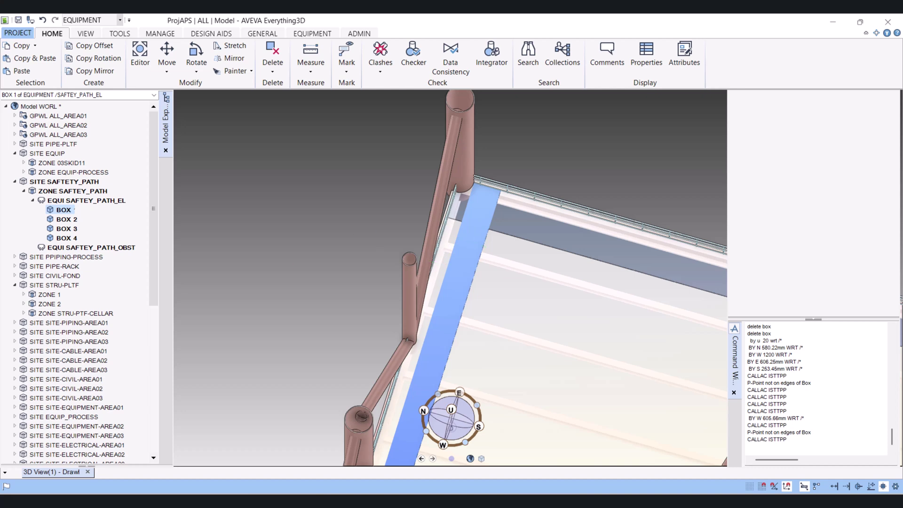
key("Down")
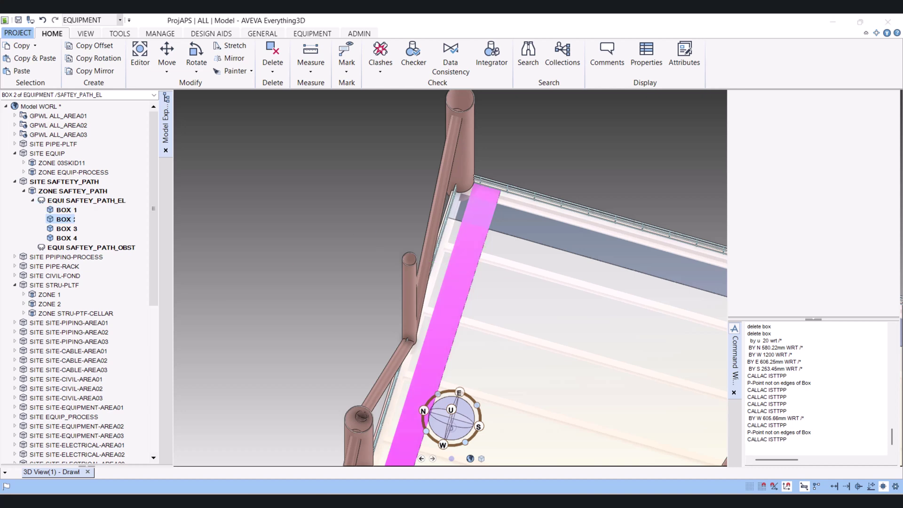
key("Return")
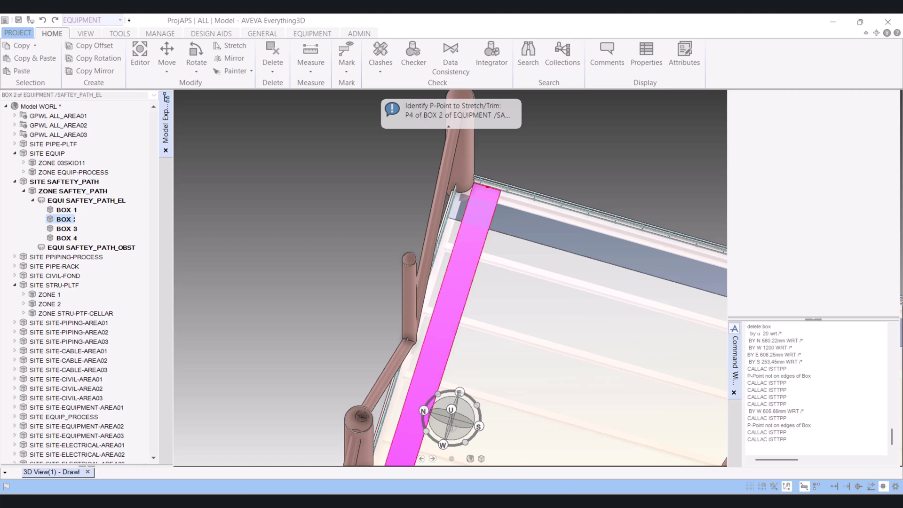
middle_click_drag(381, 367, 549, 235)
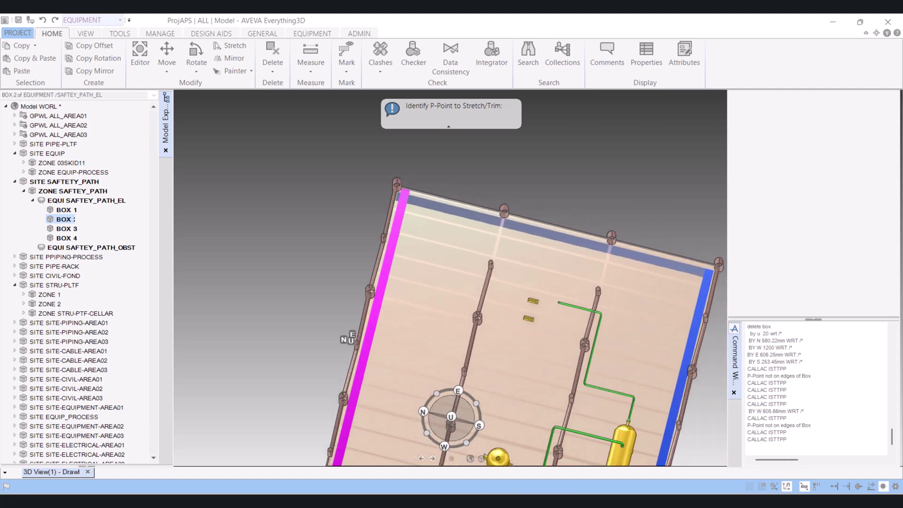
left_click(550, 235)
left_click(424, 273)
scroll(480, 209, "up", 3)
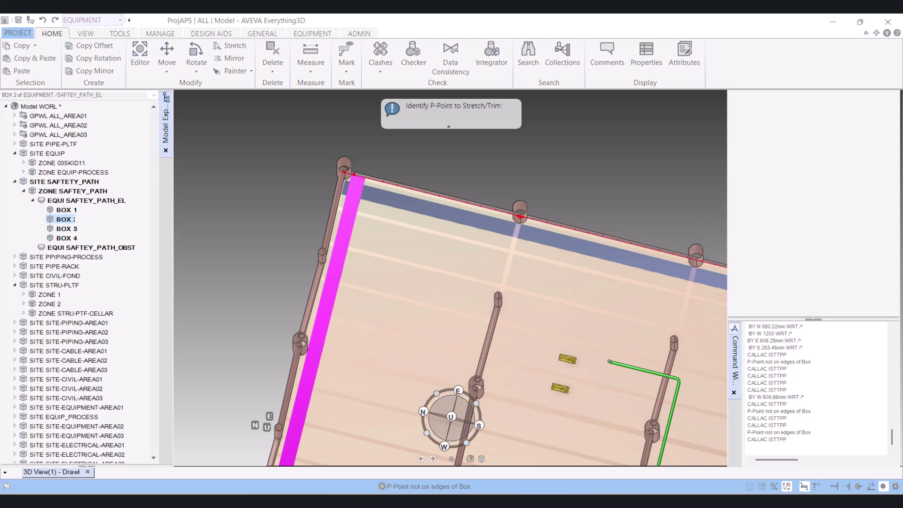
scroll(388, 258, "up", 2)
scroll(350, 176, "up", 1)
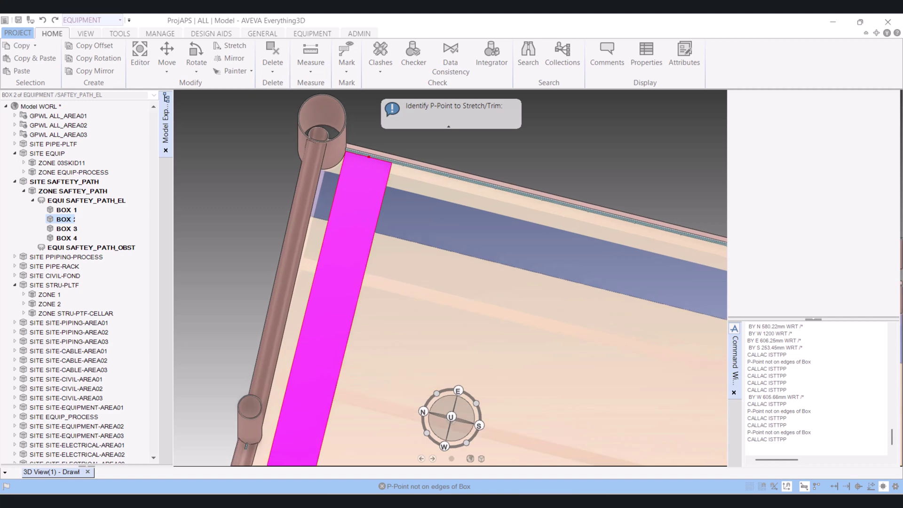
left_click(349, 178)
scroll(494, 252, "down", 4)
scroll(493, 252, "down", 1)
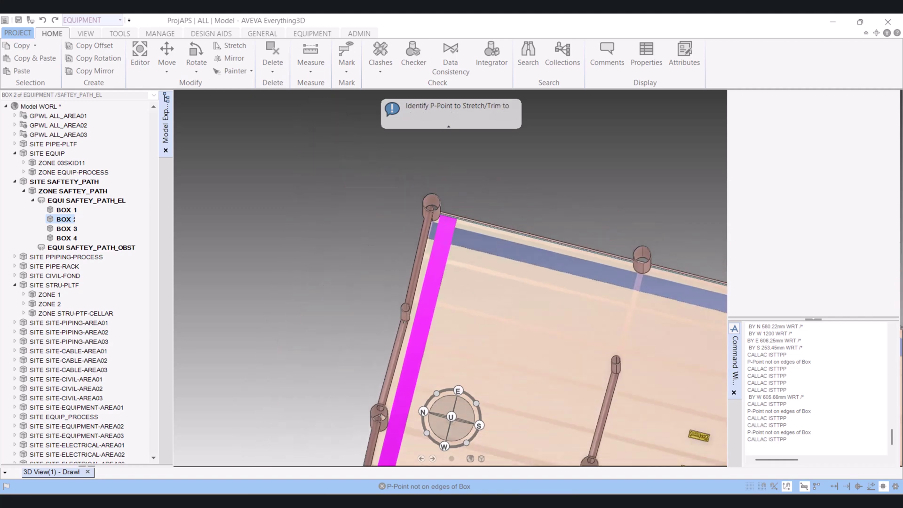
scroll(614, 268, "down", 3)
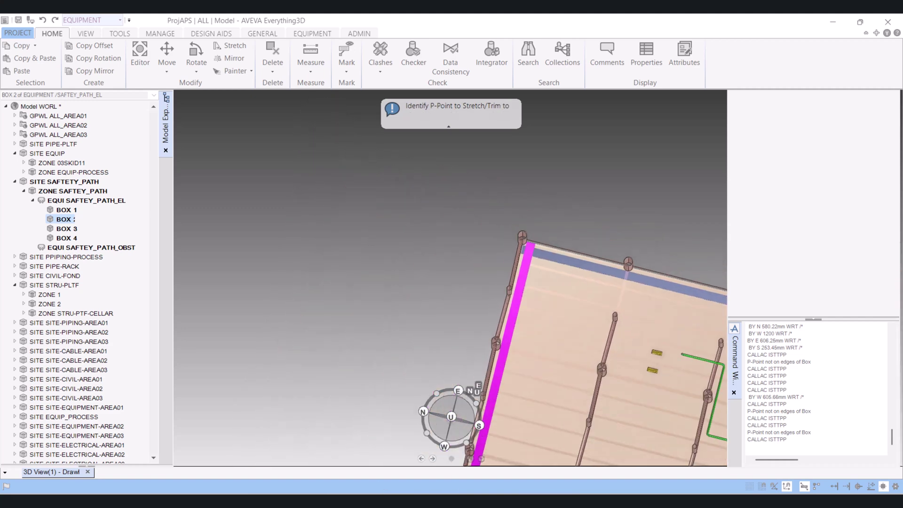
scroll(613, 268, "down", 2)
scroll(613, 269, "down", 1)
scroll(613, 268, "up", 2)
scroll(613, 268, "up", 2)
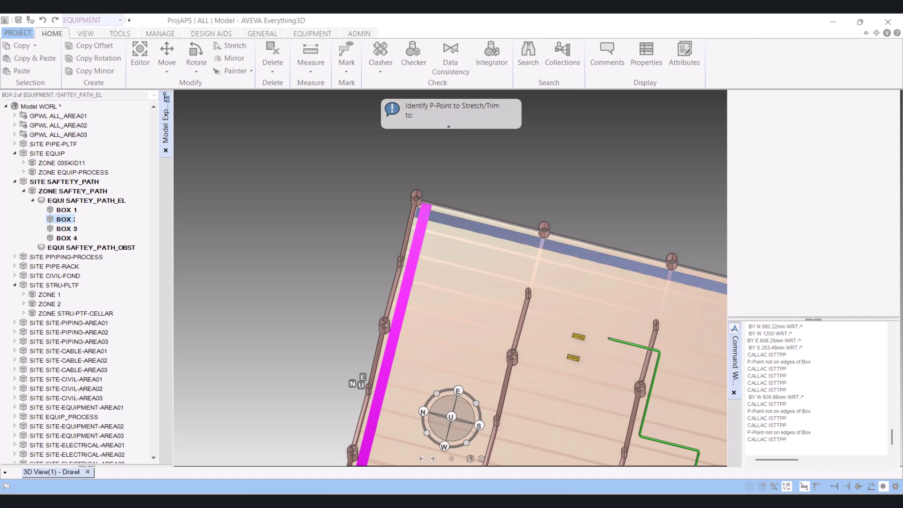
scroll(610, 262, "up", 3)
scroll(610, 262, "up", 3)
key("Escape")
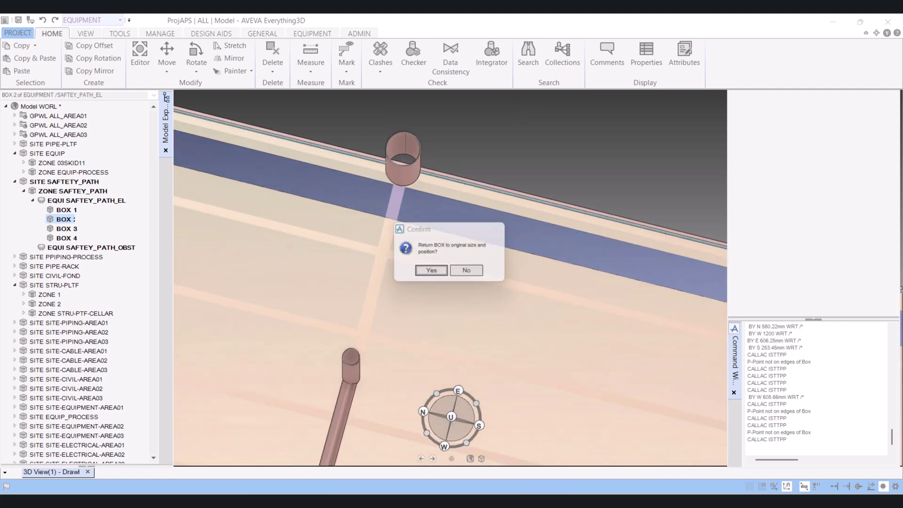
key("Return")
scroll(489, 262, "down", 3)
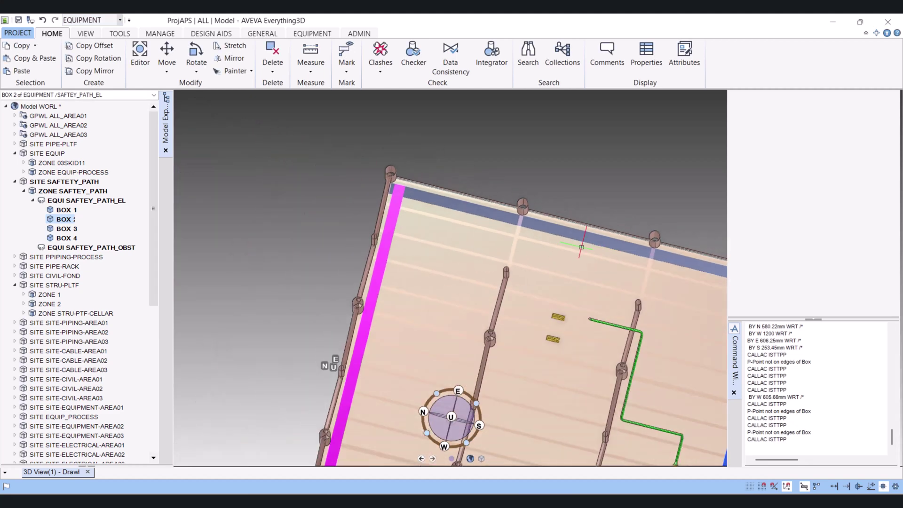
scroll(490, 262, "down", 1)
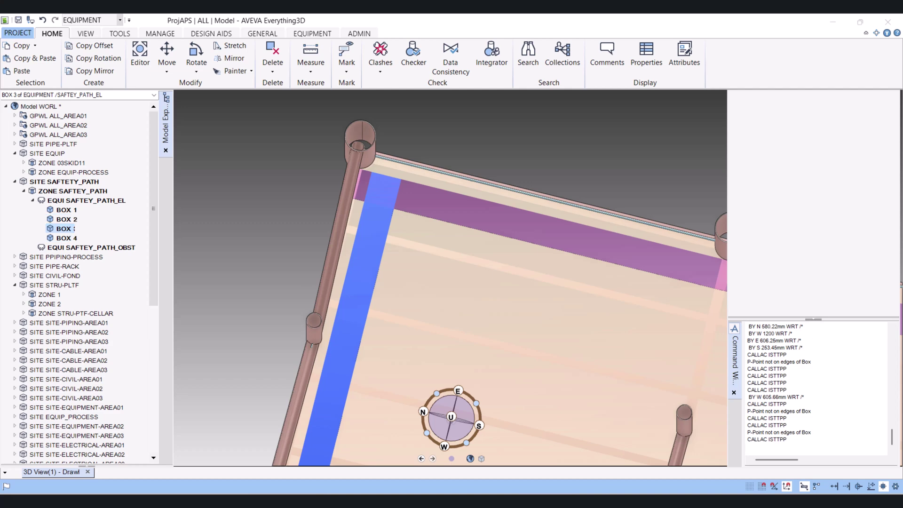
type("CALLAC ISTTPP")
Stretch BOX 3's end point to P2 of BOX 2 using CALLAC ISTTPP
key("Return")
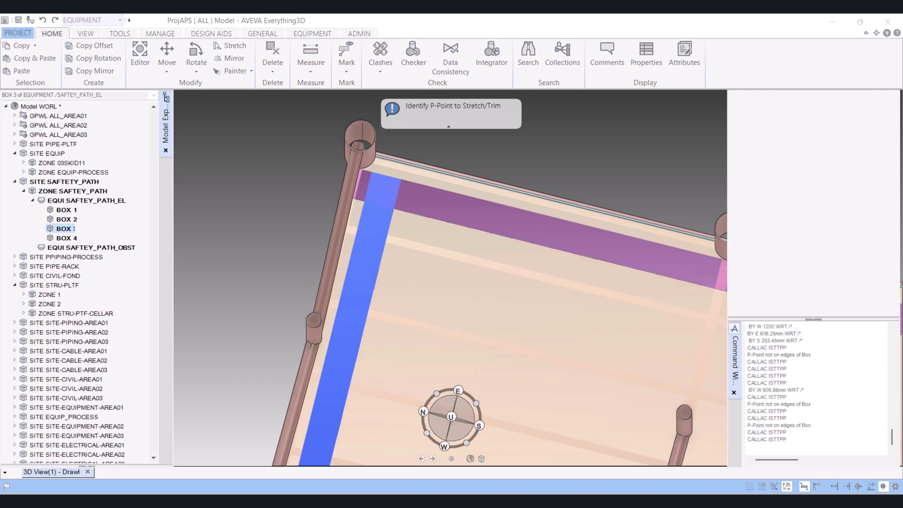
scroll(395, 212, "up", 2)
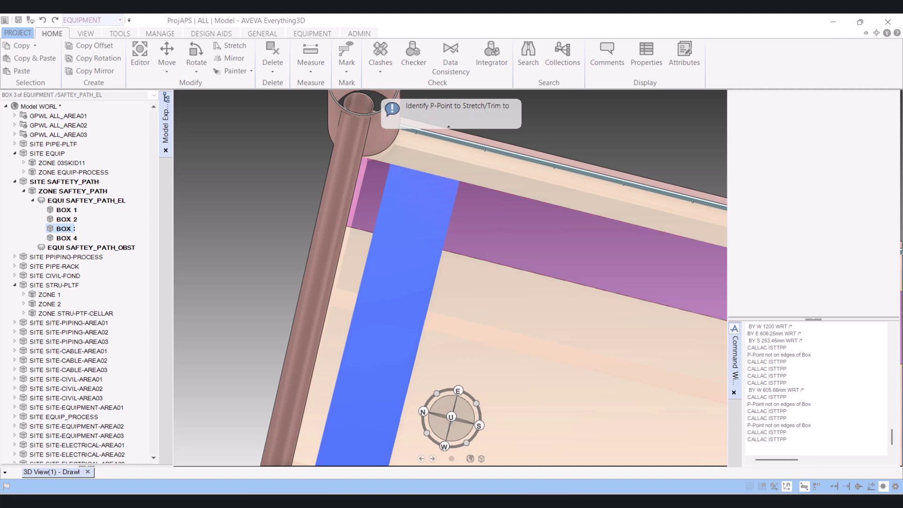
scroll(452, 282, "down", 2)
scroll(451, 282, "down", 1)
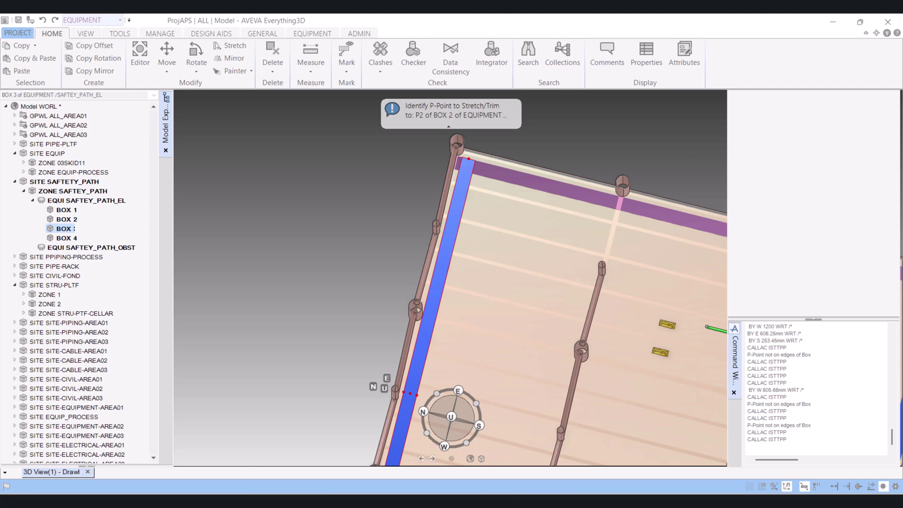
left_click(469, 159)
left_click(432, 274)
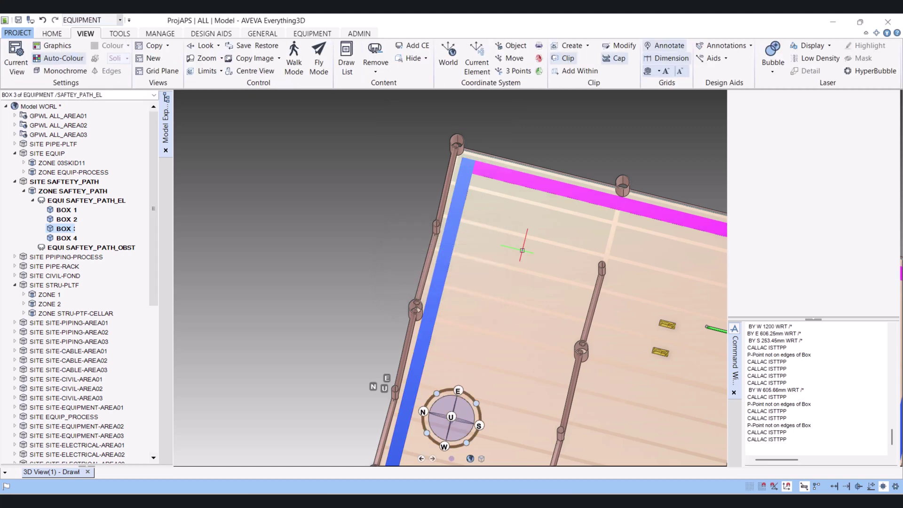
middle_click_drag(452, 283, 452, 254)
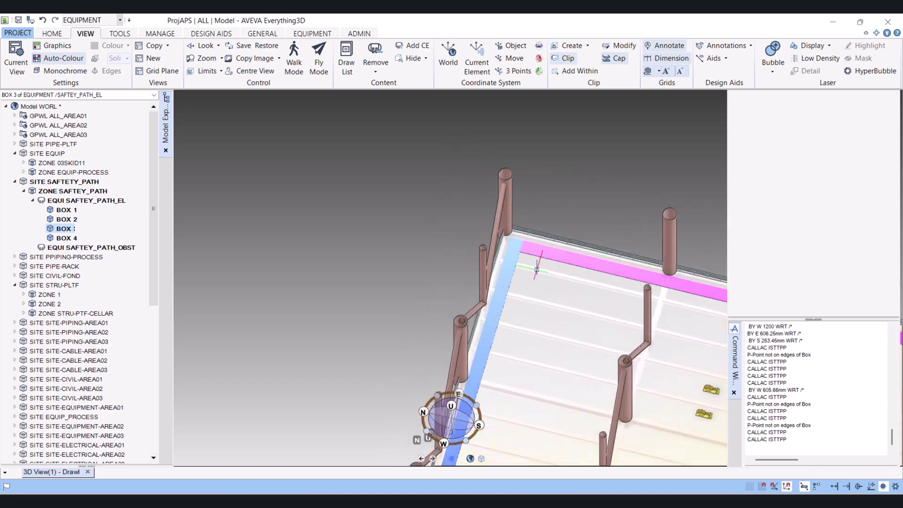
scroll(543, 325, "down", 3)
scroll(544, 324, "down", 3)
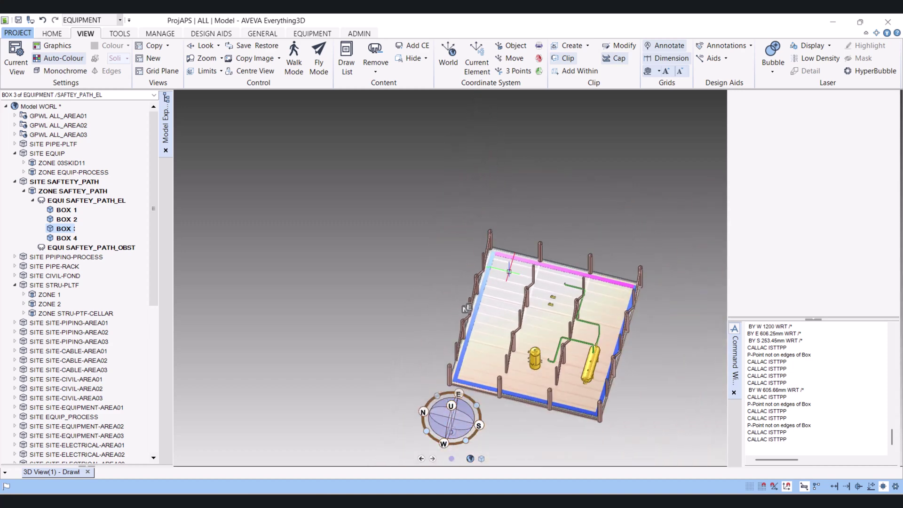
middle_click_drag(543, 324, 494, 324)
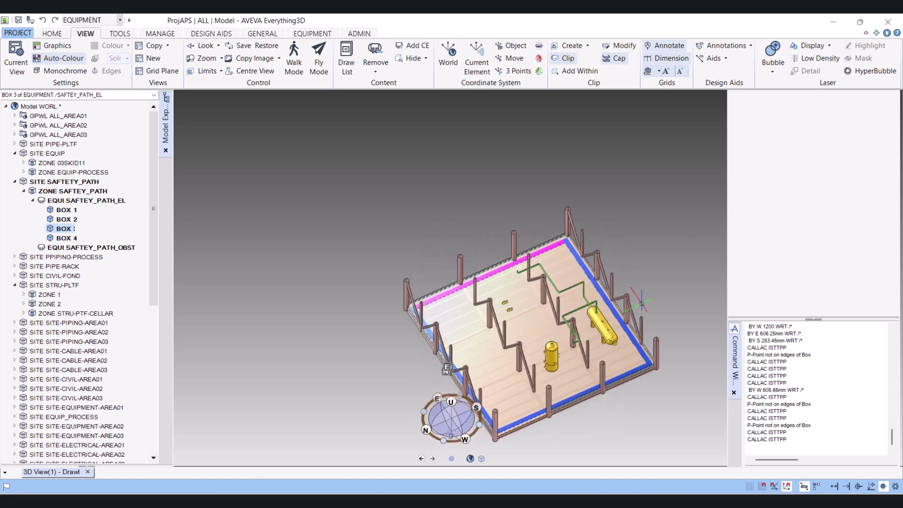
scroll(430, 251, "up", 2)
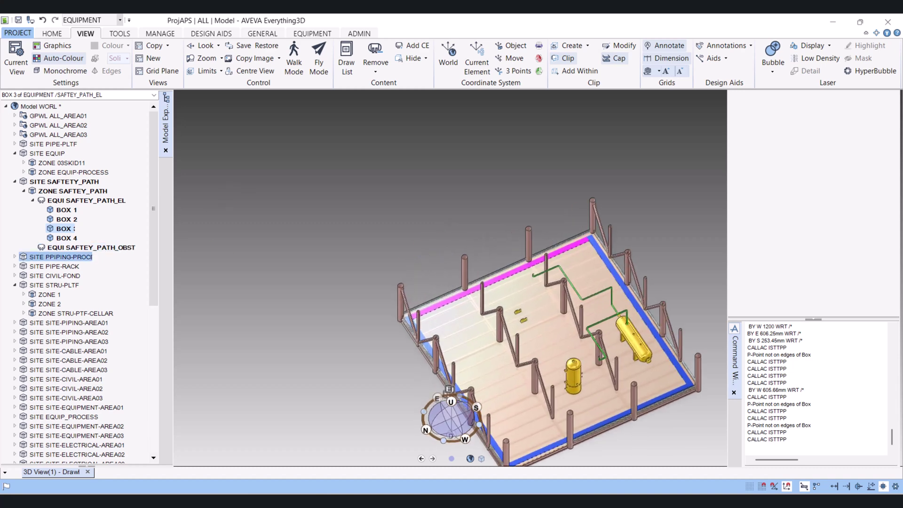
Delete EQUI SAFTEY_PATH_OBST and create a new equipment with NEW EQUI COPY PREV
left_click(83, 247)
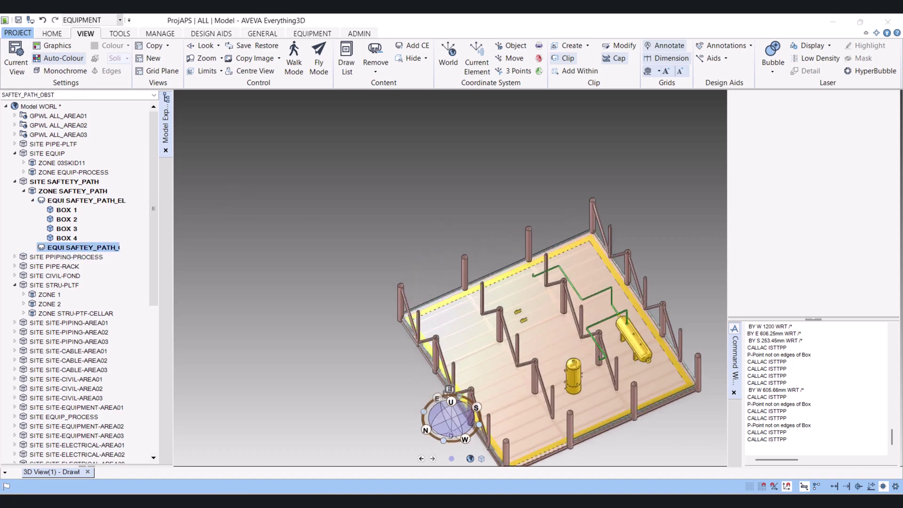
right_click(64, 250)
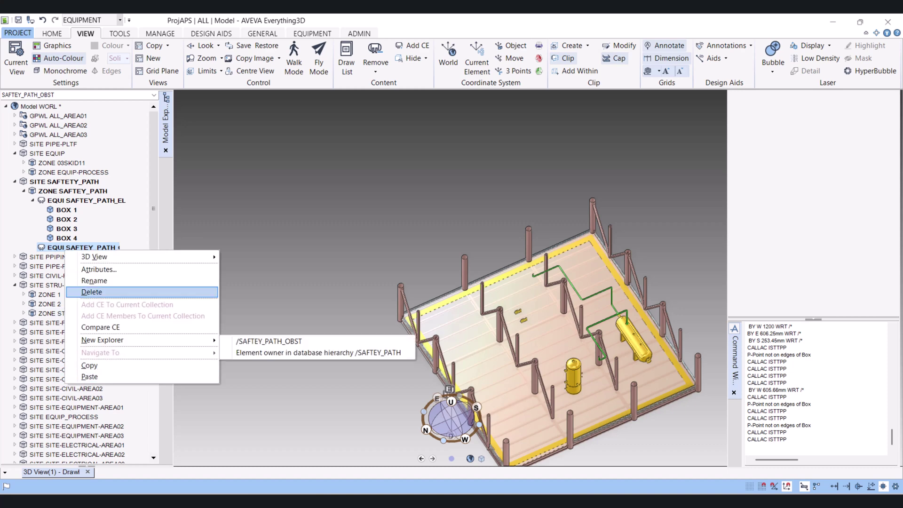
left_click(92, 291)
left_click(172, 162)
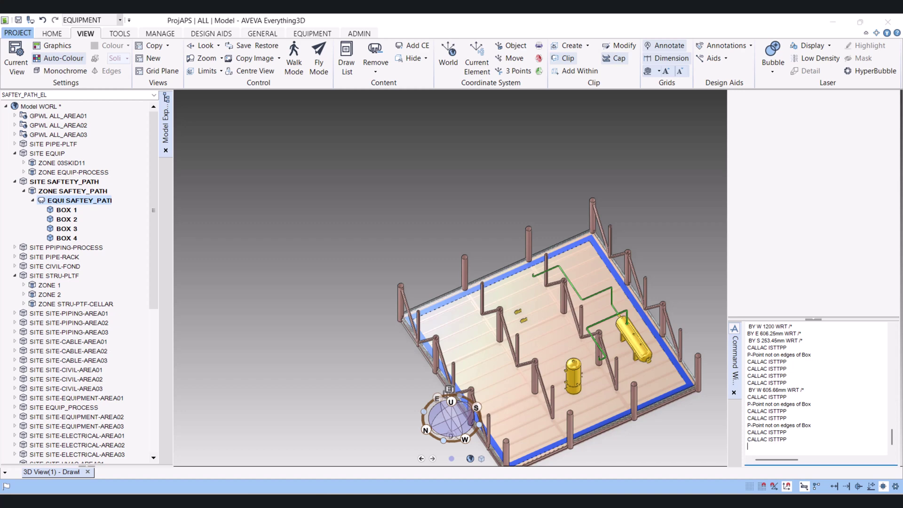
type("NEW EQUI COPY PREV")
key("Return")
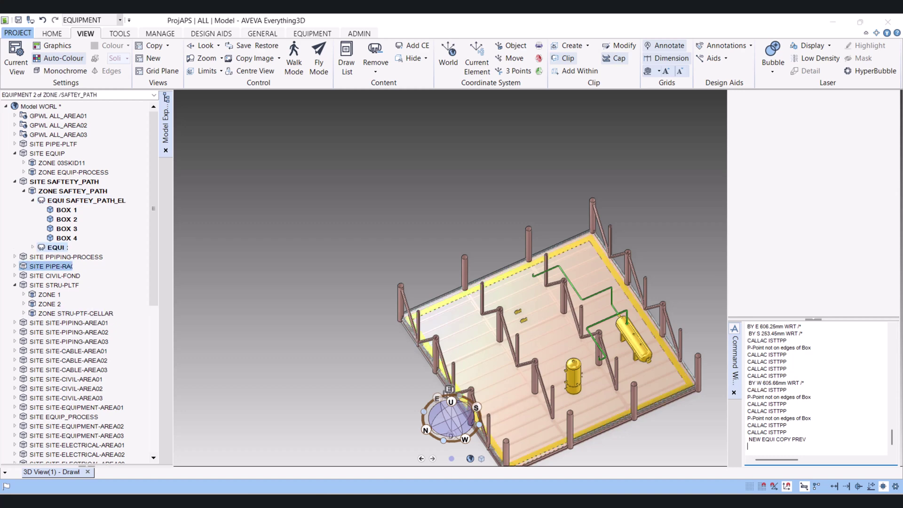
Rename the new copied equipment node to SAFTEY_PATH_OBT
right_click(56, 247)
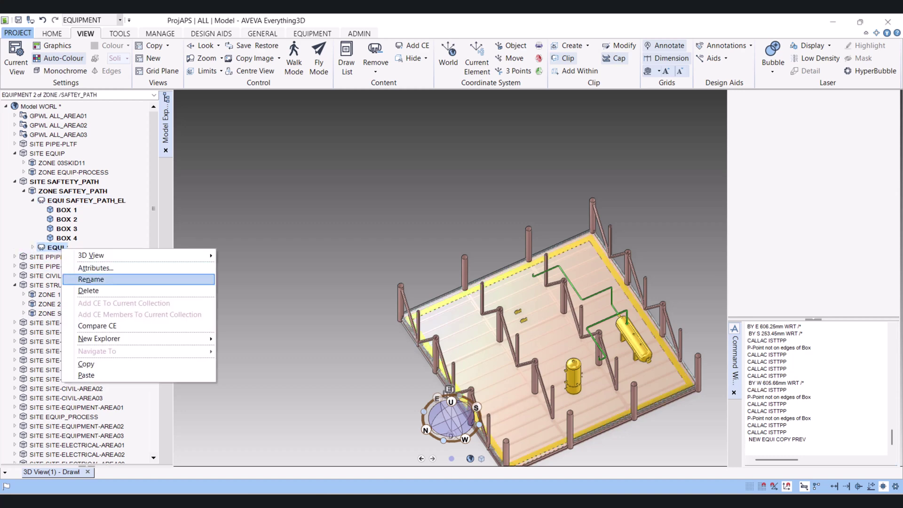
left_click(85, 279)
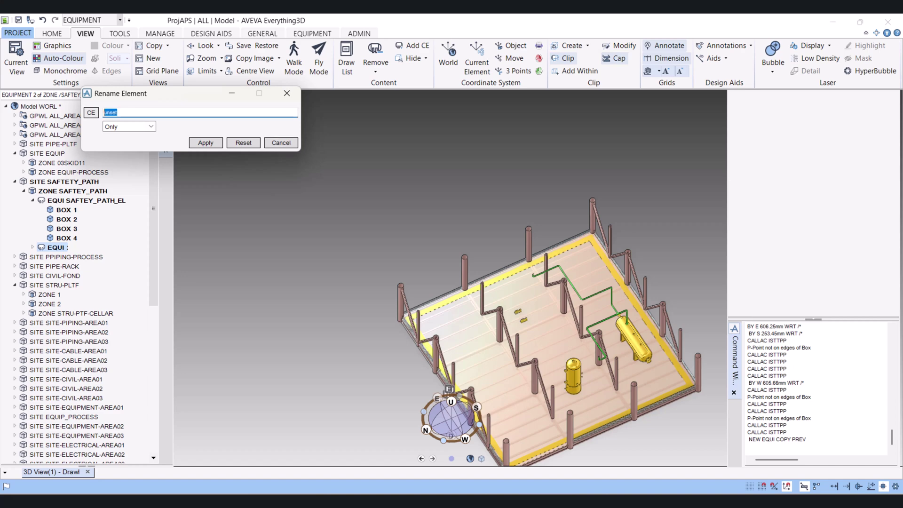
type("SAFT")
key("BackSpace")
key("BackSpace")
left_click(205, 142)
type("_OBT")
key("Return")
key("Down")
Cancel the BOX 1 name edit and return to the Command Window
key("BackSpace")
key("BackSpace")
key("Escape")
key("Up")
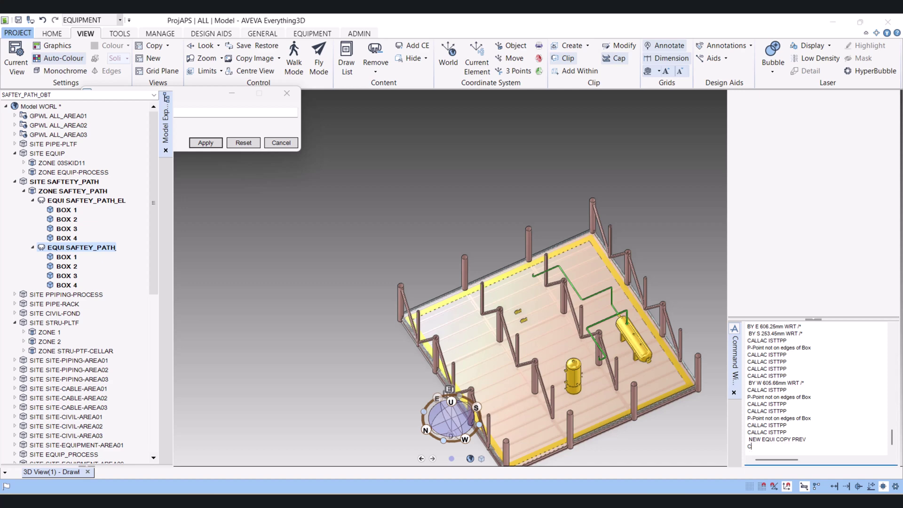
type("ALL")
type("SHOW !!cdcLI")
type("ST")
Clear the Lists/Collections list and add the four SAFTEY_PATH_OBT boxes to it
key("Return")
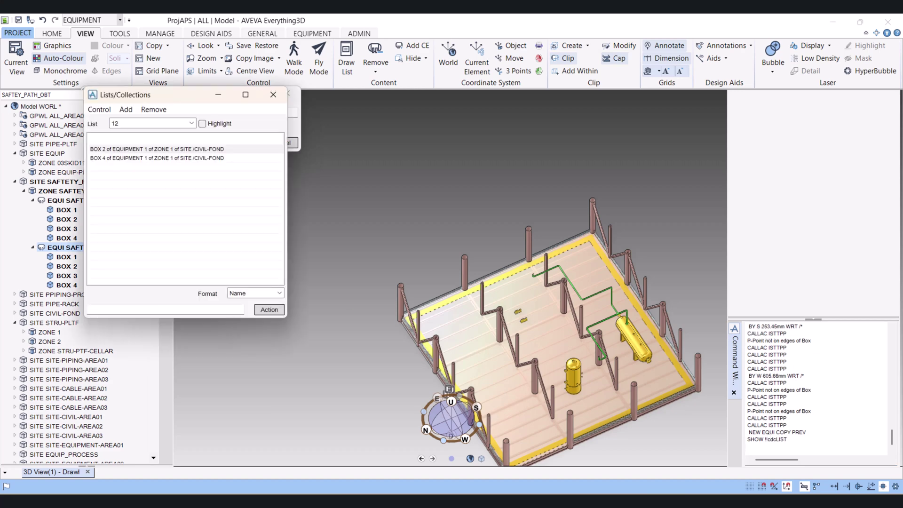
left_click(153, 109)
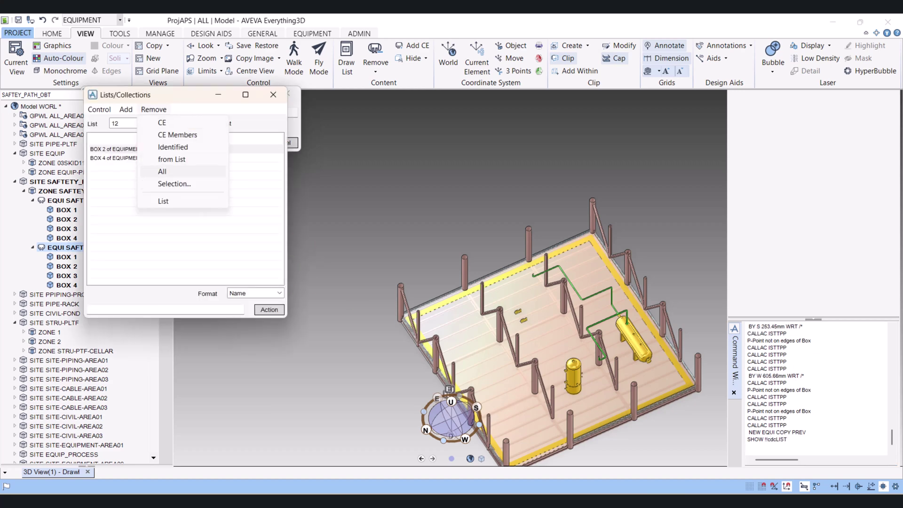
left_click(162, 171)
left_click_drag(141, 94, 367, 91)
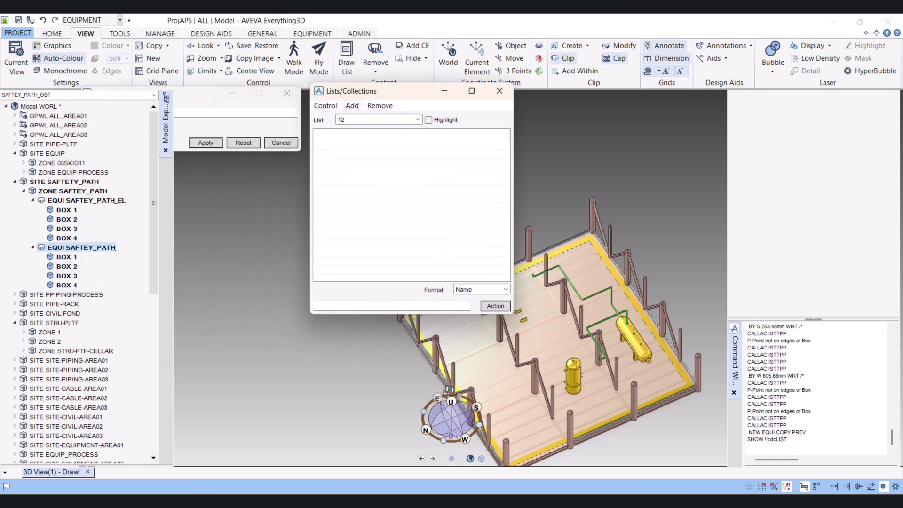
left_click(351, 105)
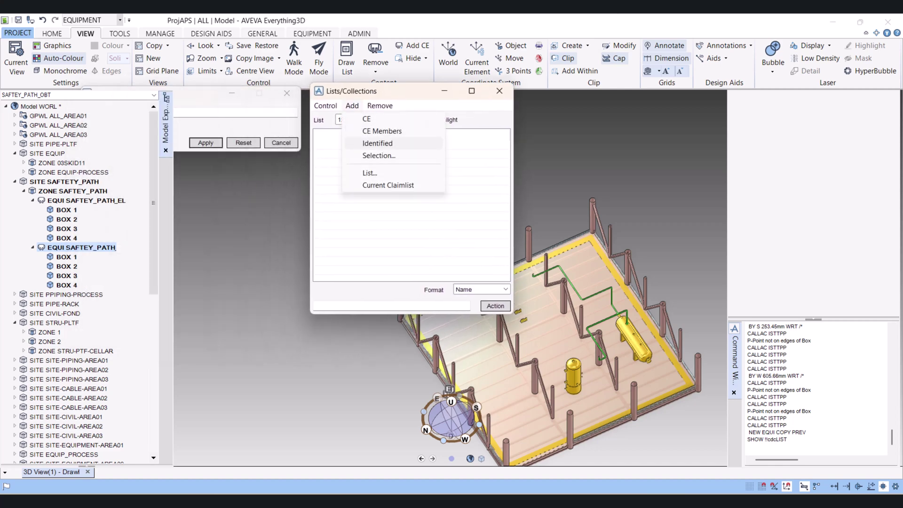
left_click(382, 131)
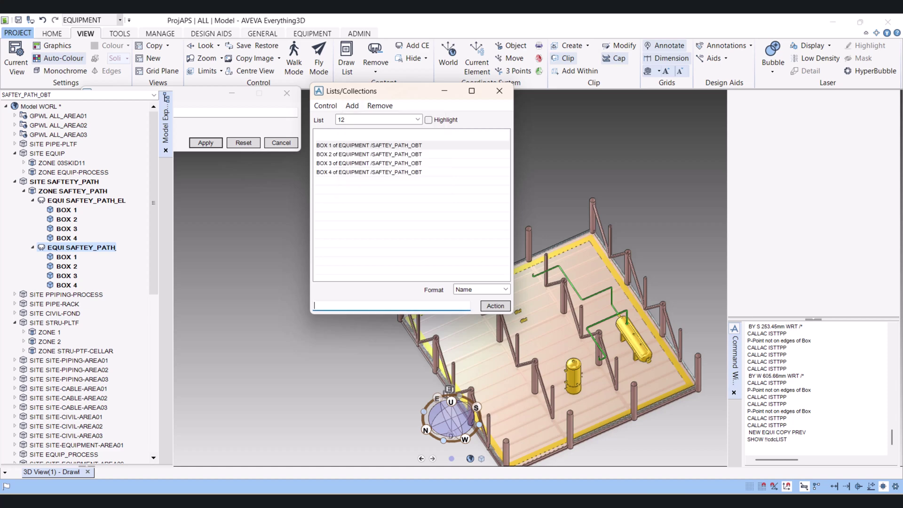
type("ZLEN 2200")
Give the listed boxes ZLEN 2200 and raise them BY U 1100
left_click(495, 306)
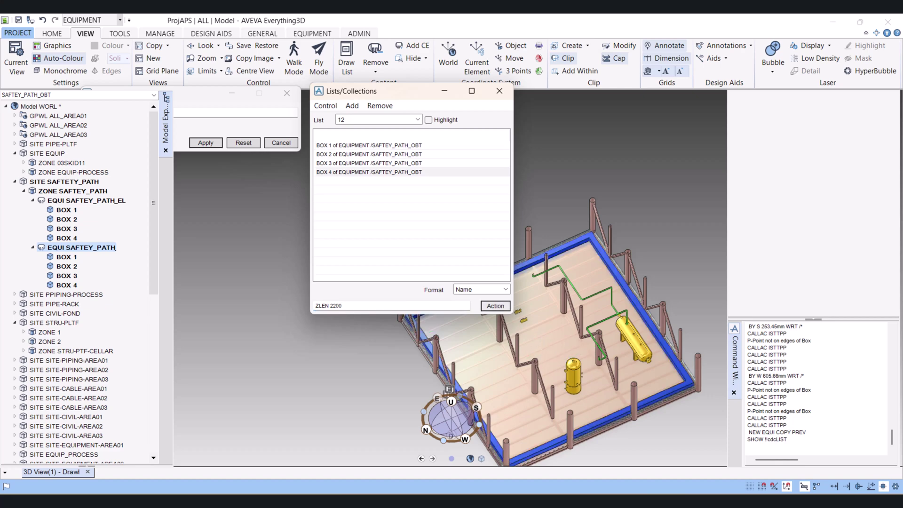
mouse_move(656, 439)
middle_mouse_down()
mouse_move(542, 363)
mouse_move(606, 332)
middle_mouse_up()
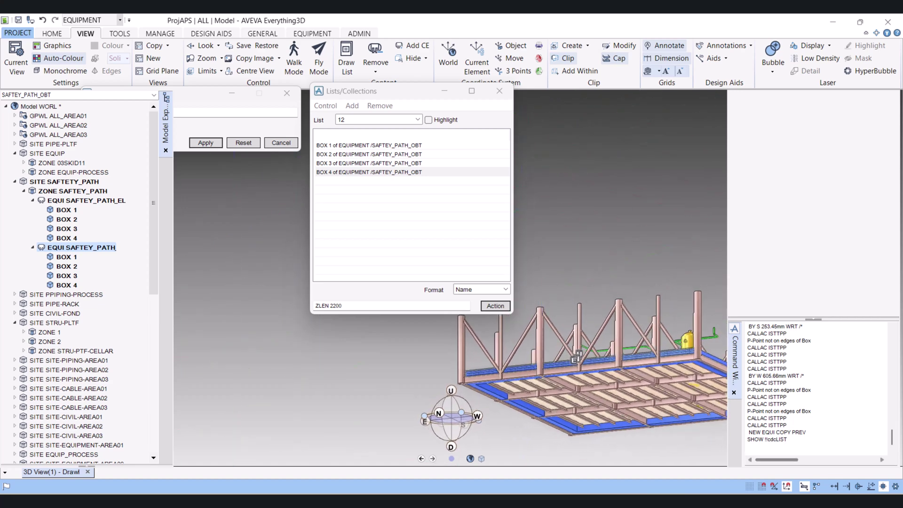
type("BYU")
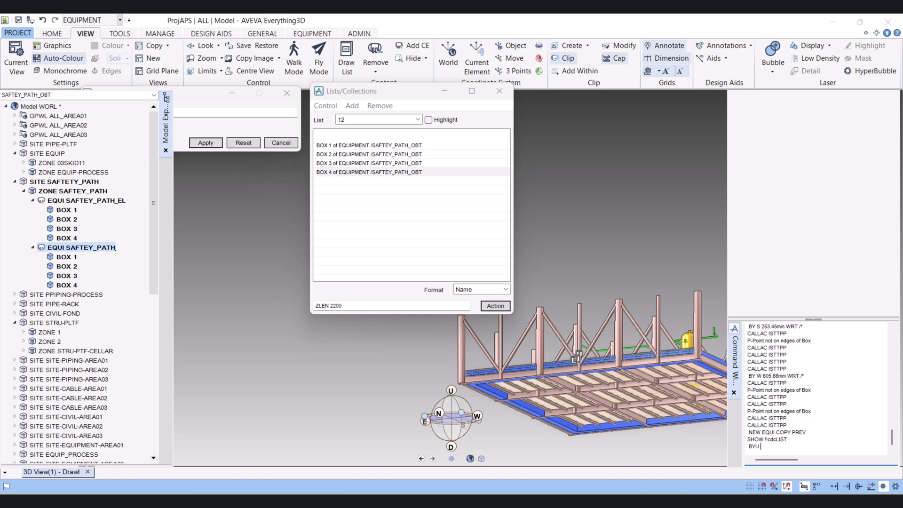
left_click_drag(343, 305, 289, 299)
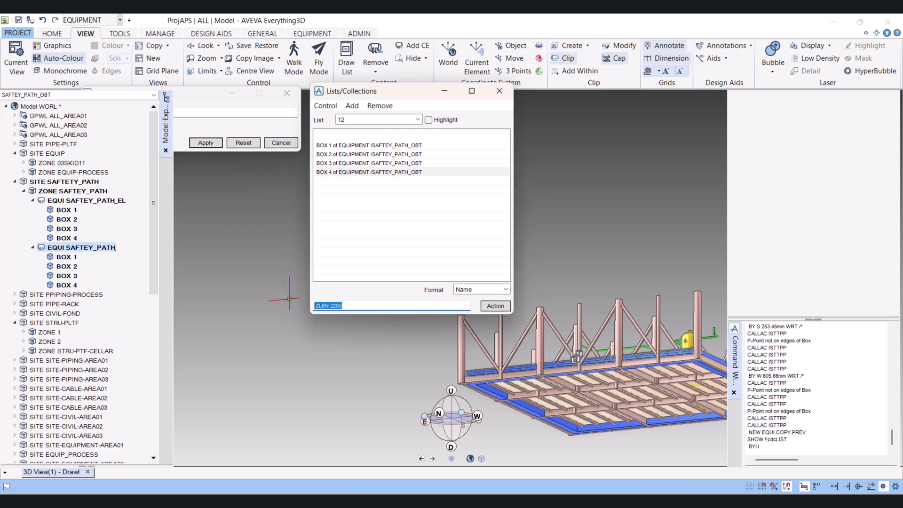
type("BY U 1100 WRT /*")
key("Tab")
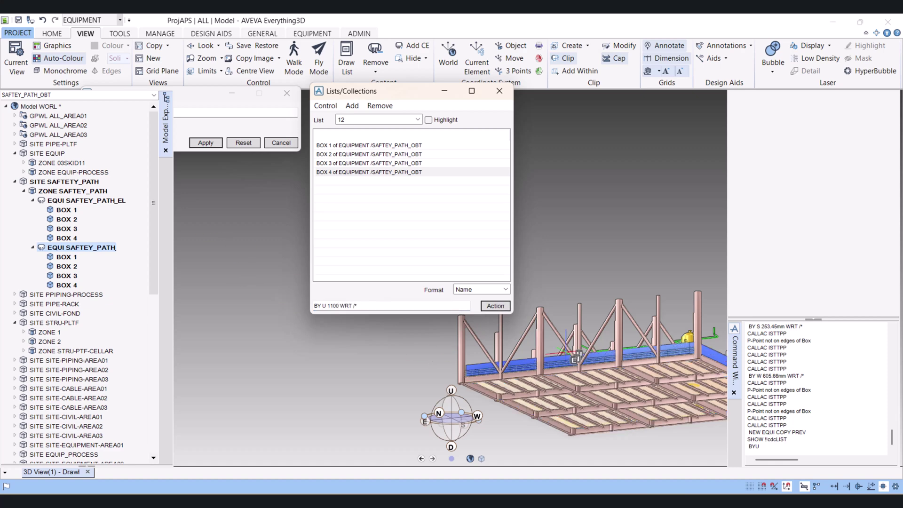
Clear the old move-up command from the Lists/Collections command field
middle_click_drag(592, 367, 536, 332)
middle_click_drag(607, 353, 578, 339)
scroll(557, 339, "up", 3)
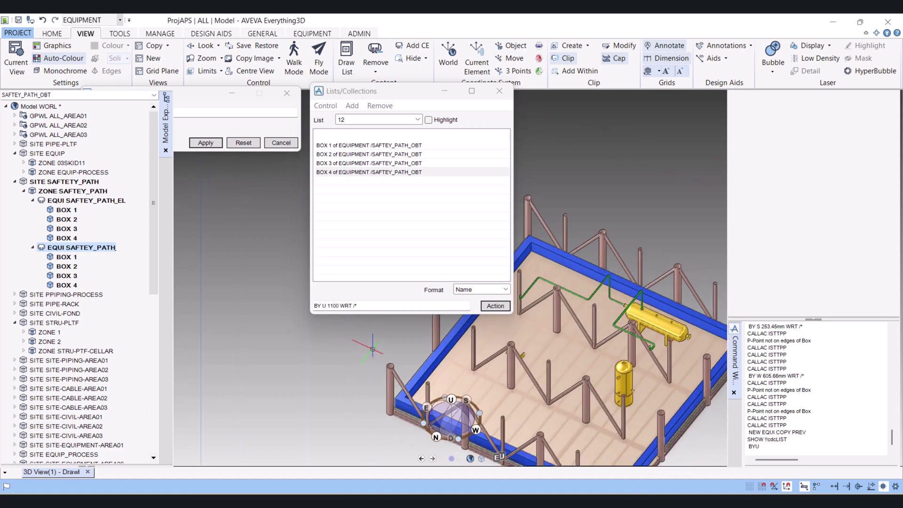
left_click(391, 306)
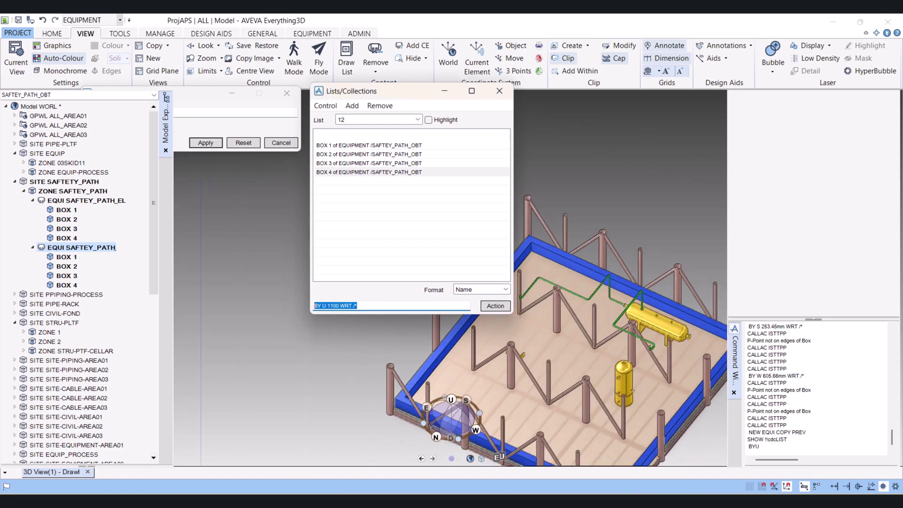
key("BackSpace")
Apply LEVEL 0 8, then LEVEL 0 2, to the listed boxes and close Lists/Collections
key("Tab")
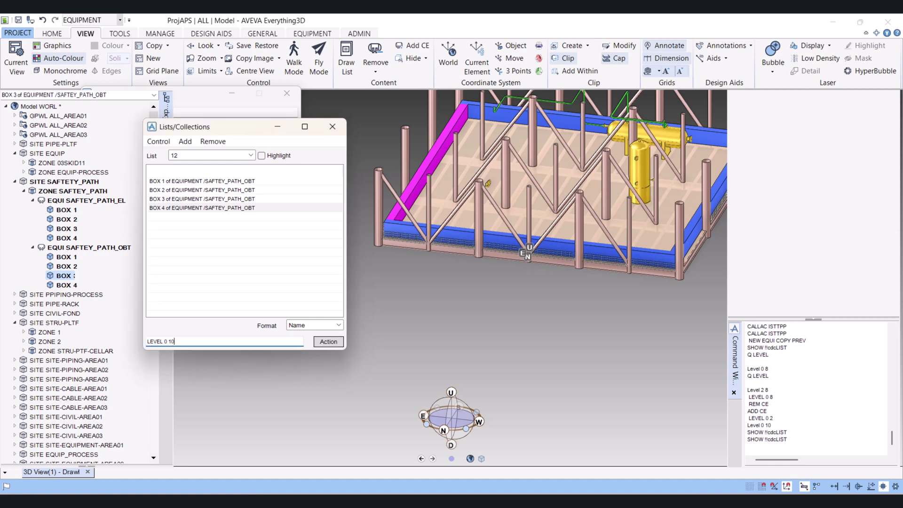
key("BackSpace")
key("BackSpace")
key("BackSpace")
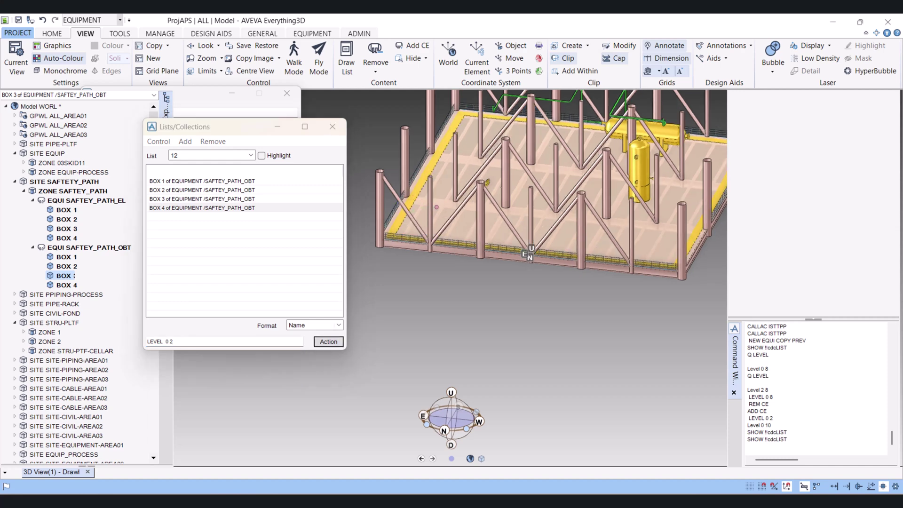
mouse_move(423, 195)
middle_mouse_down()
mouse_move(469, 233)
mouse_move(402, 191)
middle_mouse_up()
scroll(470, 233, "down", 5)
scroll(465, 212, "up", 5)
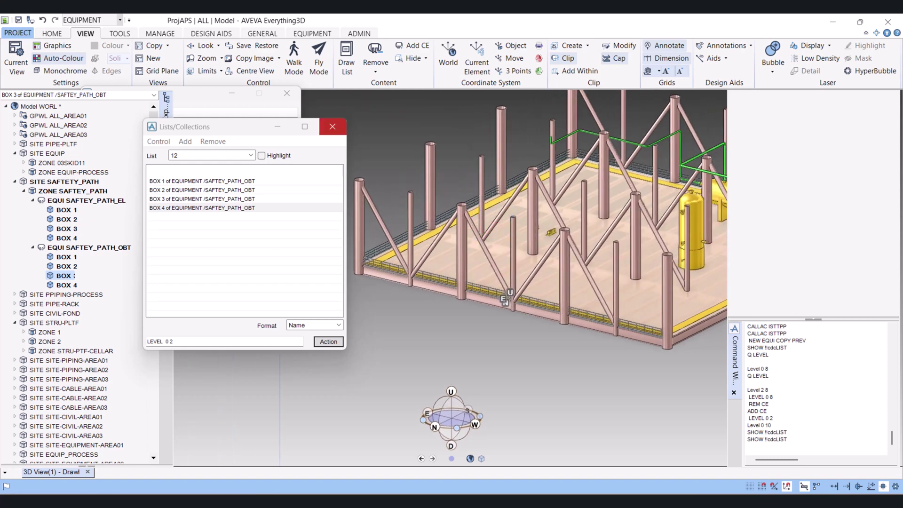
left_click(332, 127)
scroll(432, 244, "up", 2)
scroll(431, 243, "up", 2)
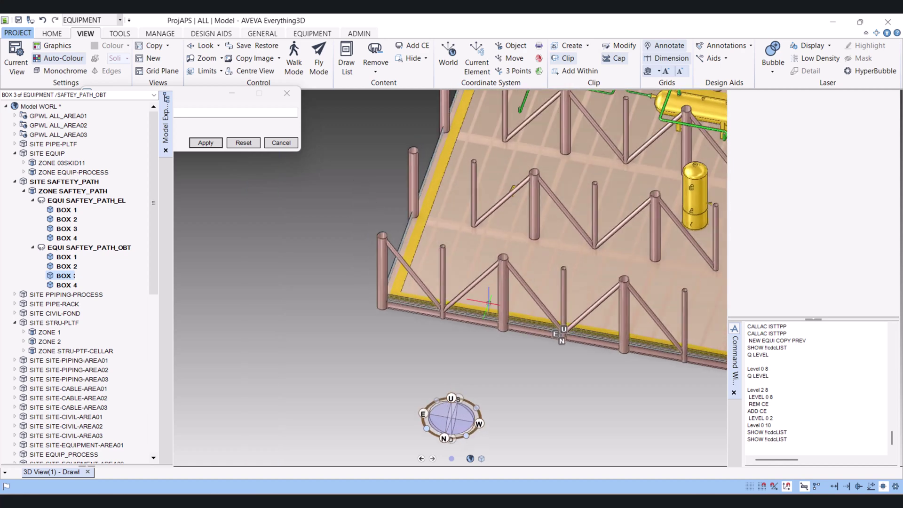
scroll(428, 240, "up", 2)
middle_click_drag(429, 239, 374, 214)
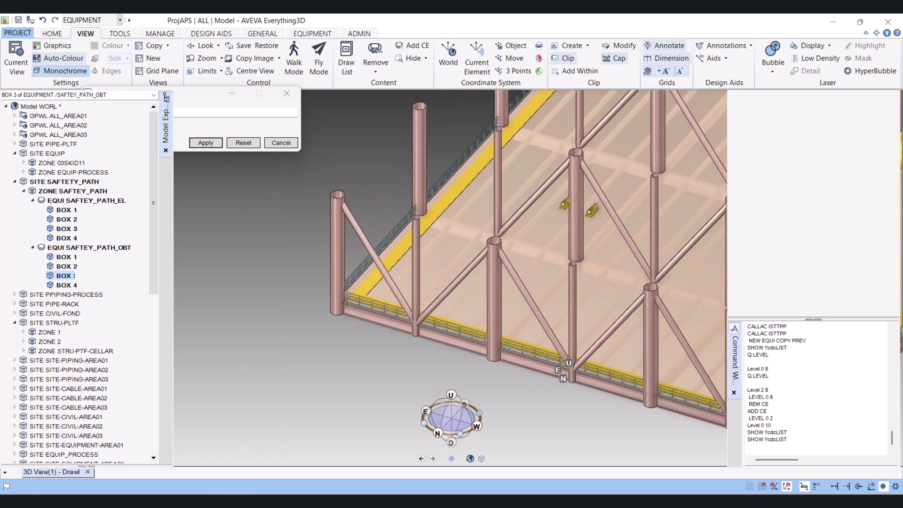
Set obstruction translucency to 25% in Graphics Settings and apply it
left_click(52, 46)
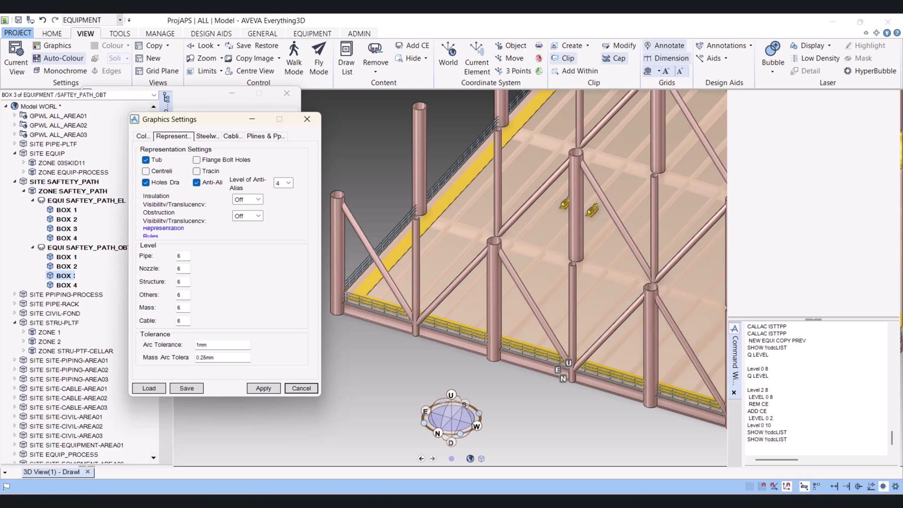
left_click(258, 215)
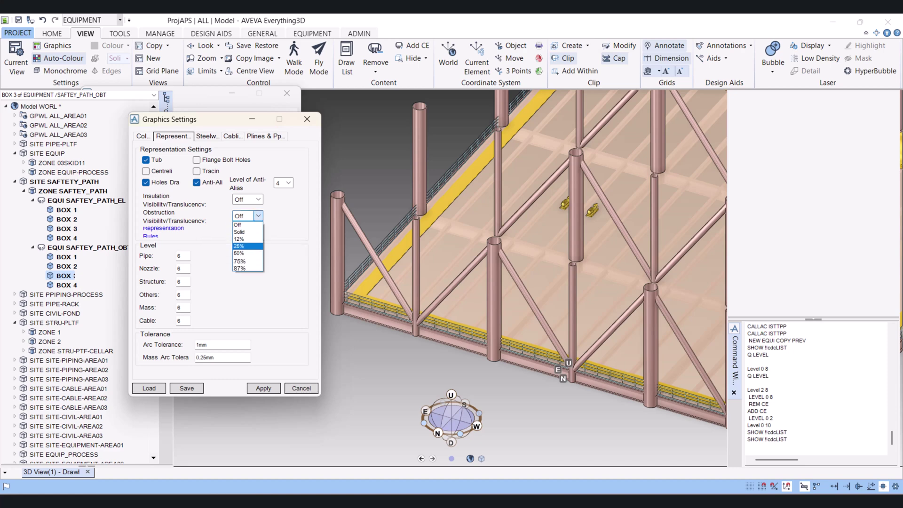
left_click(241, 247)
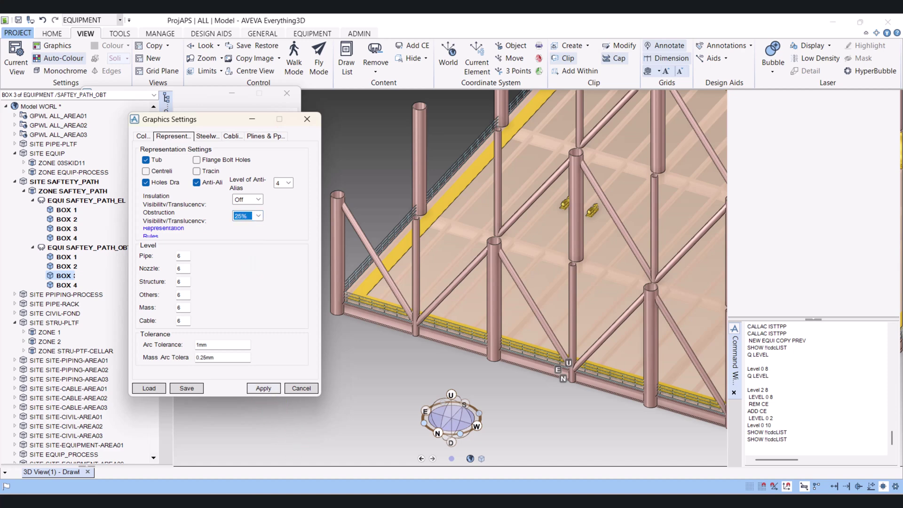
left_click(263, 388)
scroll(499, 296, "down", 3)
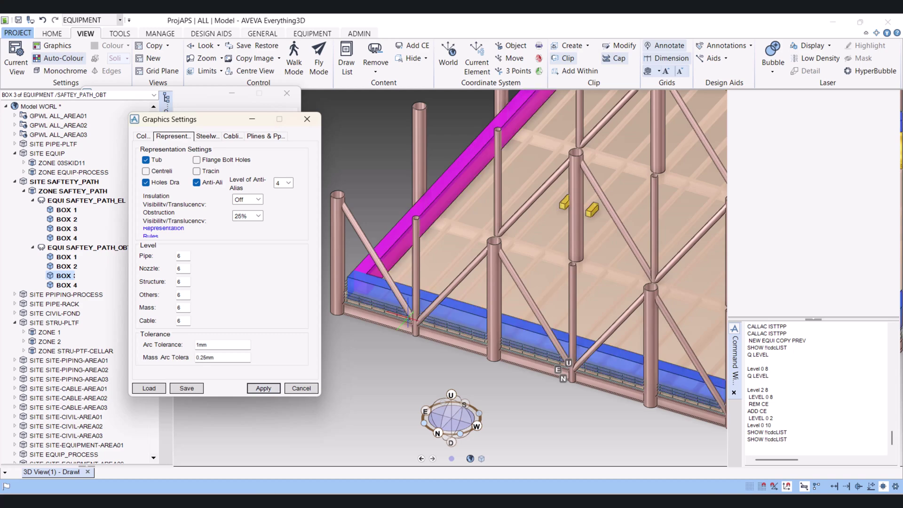
scroll(498, 297, "down", 5)
Orbit around the platform to inspect the 25% translucent obstruction boxes
middle_click_drag(498, 297, 569, 288)
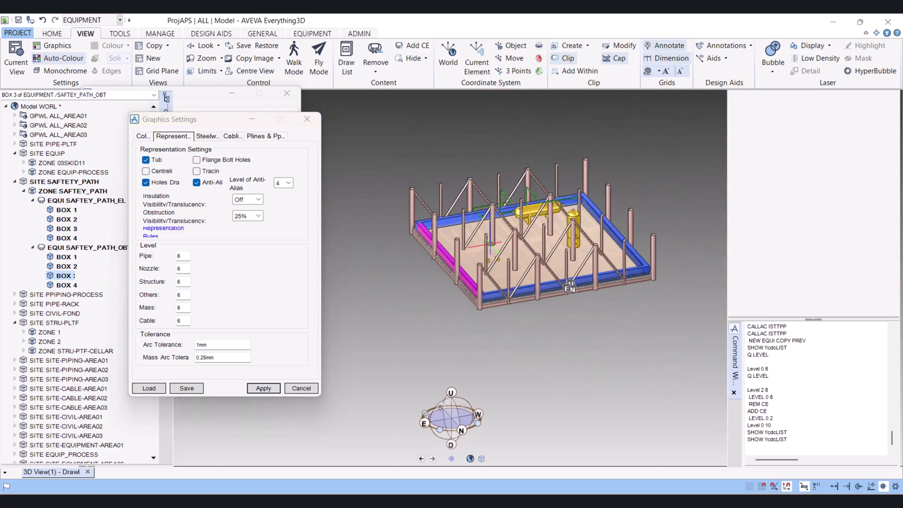
middle_click_drag(570, 285, 642, 262)
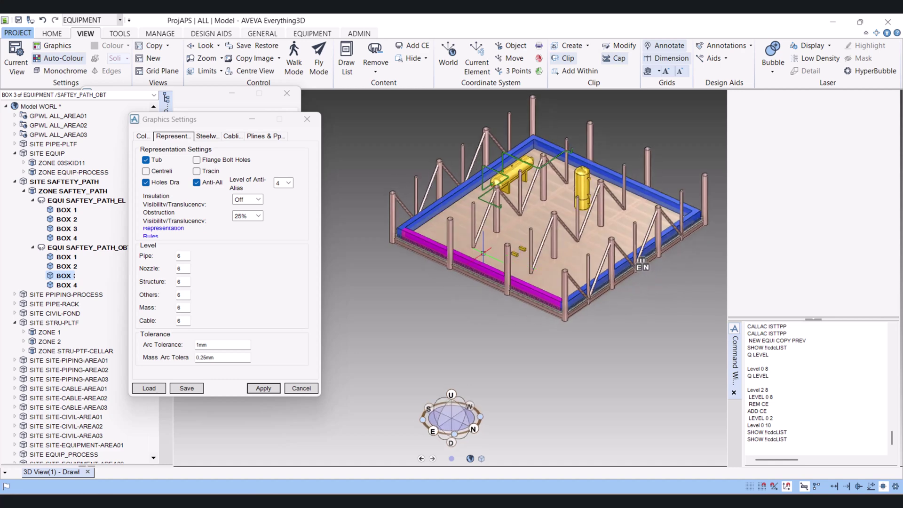
scroll(472, 234, "up", 1)
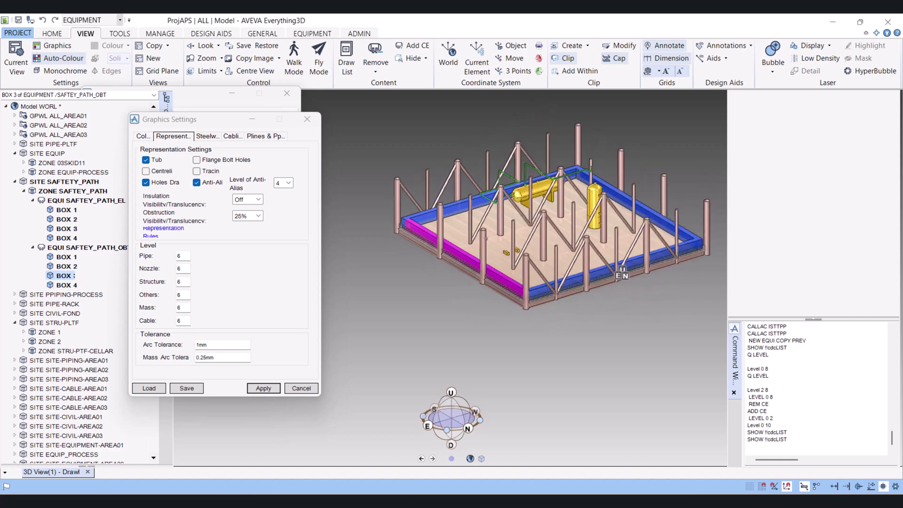
scroll(472, 233, "up", 2)
scroll(472, 234, "up", 2)
scroll(471, 233, "up", 2)
scroll(470, 233, "up", 2)
scroll(442, 204, "up", 2)
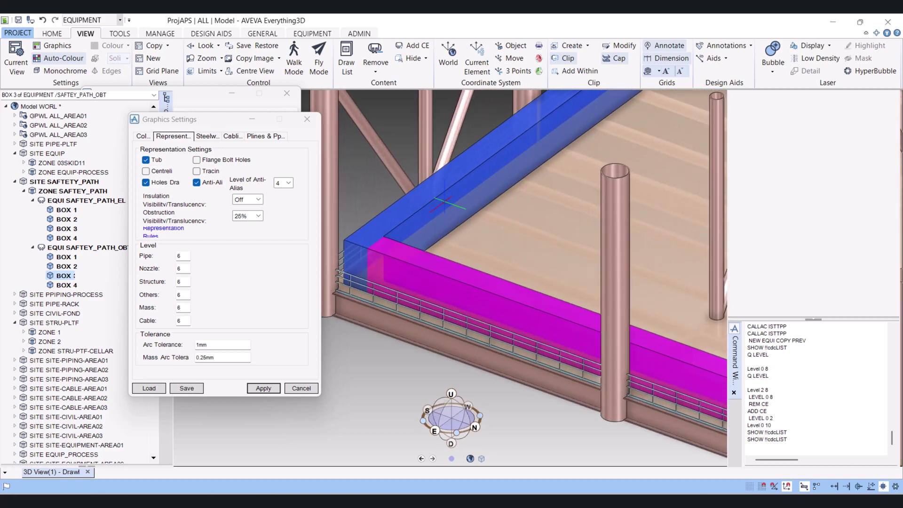
scroll(442, 205, "down", 2)
scroll(452, 203, "down", 2)
scroll(484, 197, "down", 2)
mouse_move(483, 197)
middle_mouse_down()
mouse_move(553, 187)
mouse_move(490, 165)
middle_mouse_up()
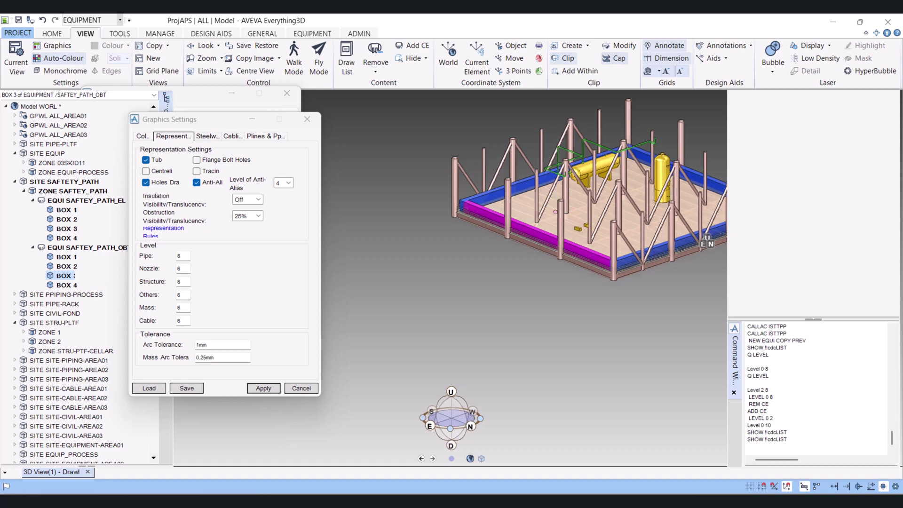
middle_click_drag(550, 205, 543, 237)
scroll(543, 219, "up", 5)
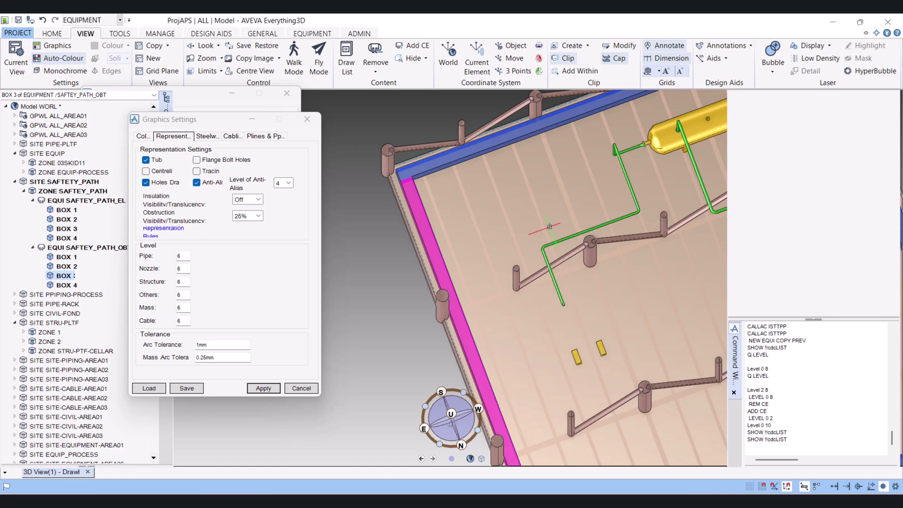
scroll(473, 196, "down", 5)
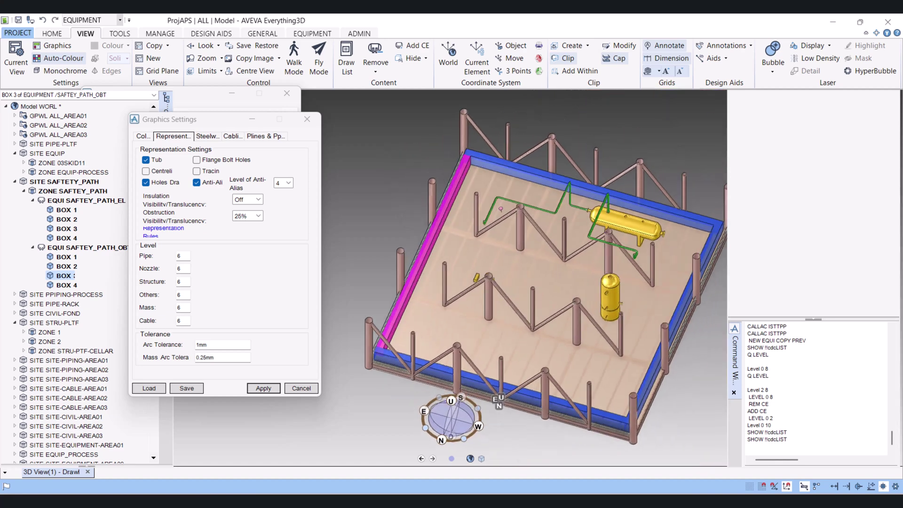
middle_click_drag(478, 384, 472, 373)
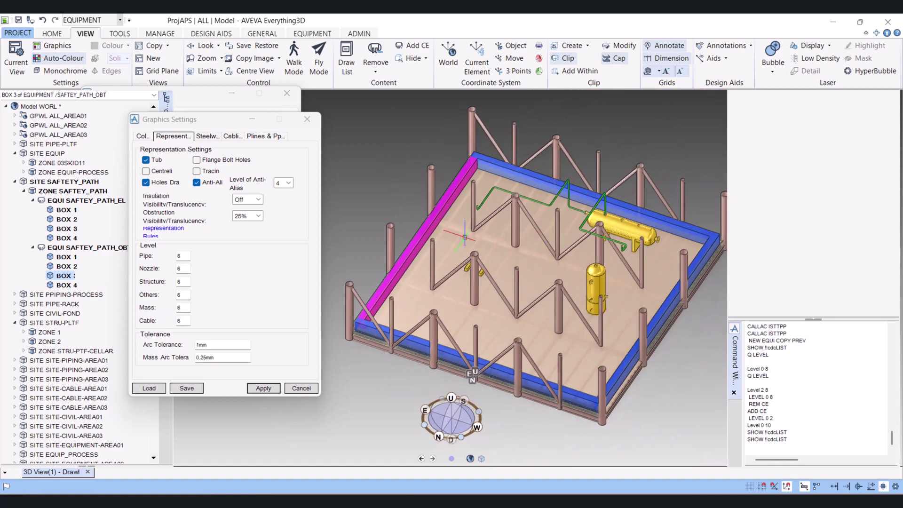
left_click(258, 215)
Apply Obstruction Visibility Off to hide the translucent wall volumes, then view the platform isometrically
left_click(239, 226)
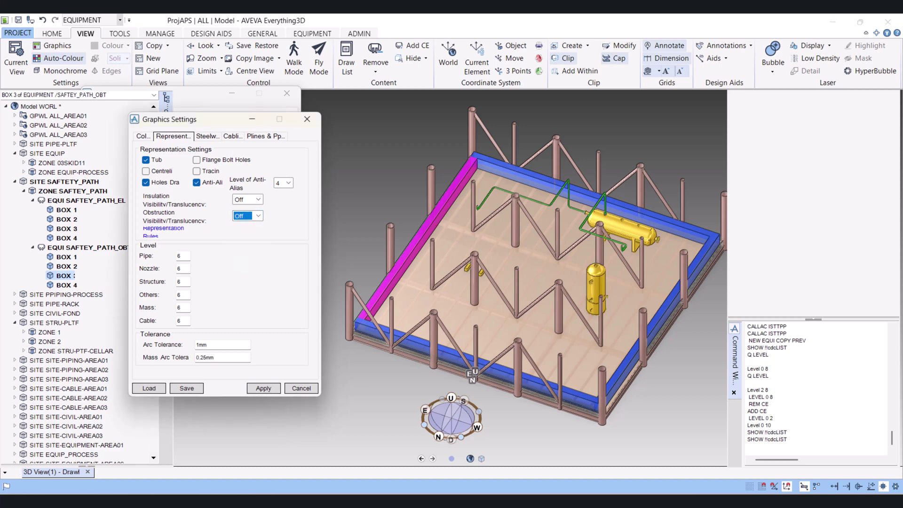
left_click(262, 388)
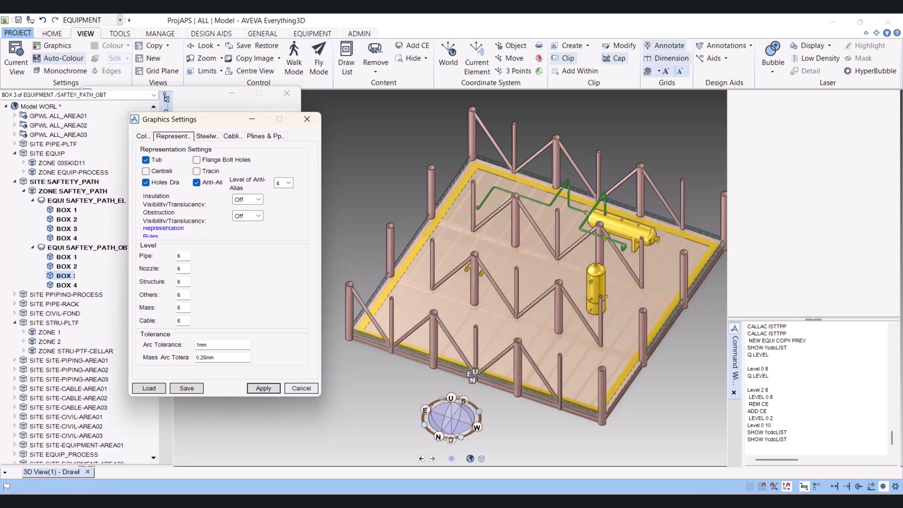
key("Escape")
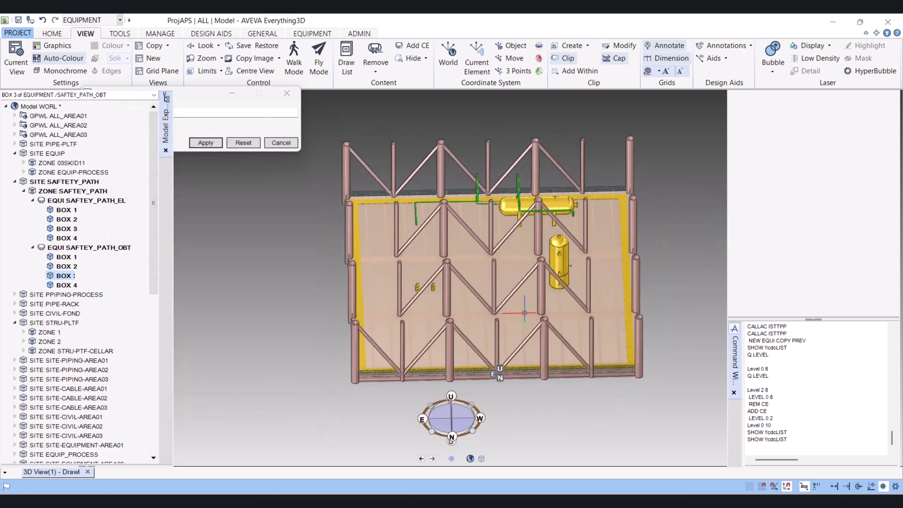
middle_click_drag(524, 312, 485, 268)
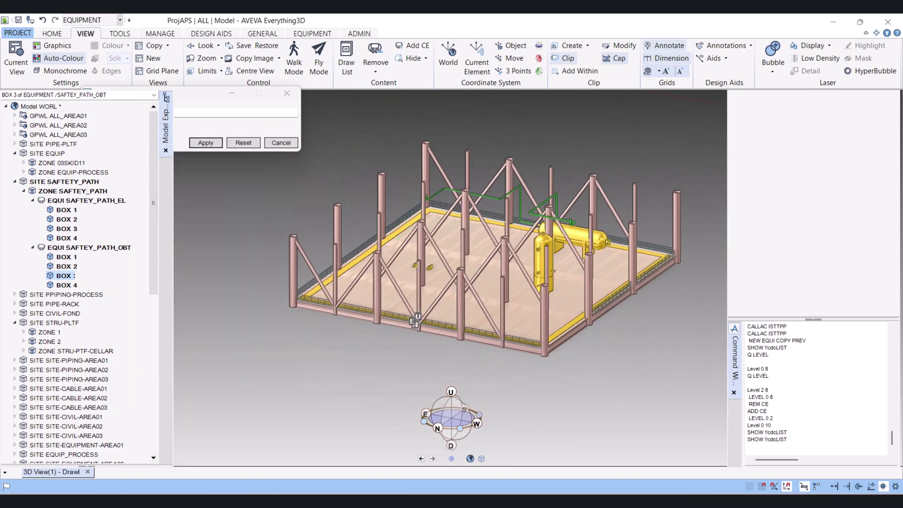